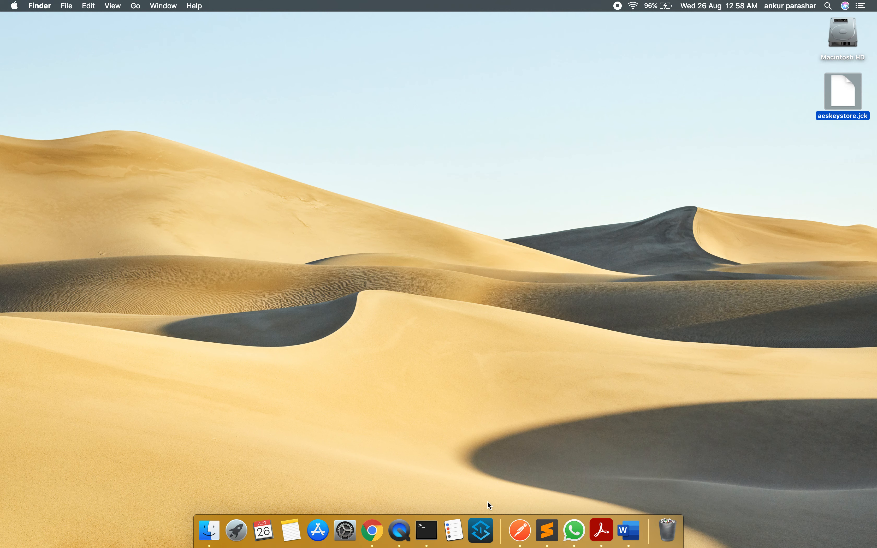
# Launch Anypoint Studio with the studio-workspace directory and expand the cricketteam-app project down to its src/main/mule flows
pyautogui.click(483, 515)
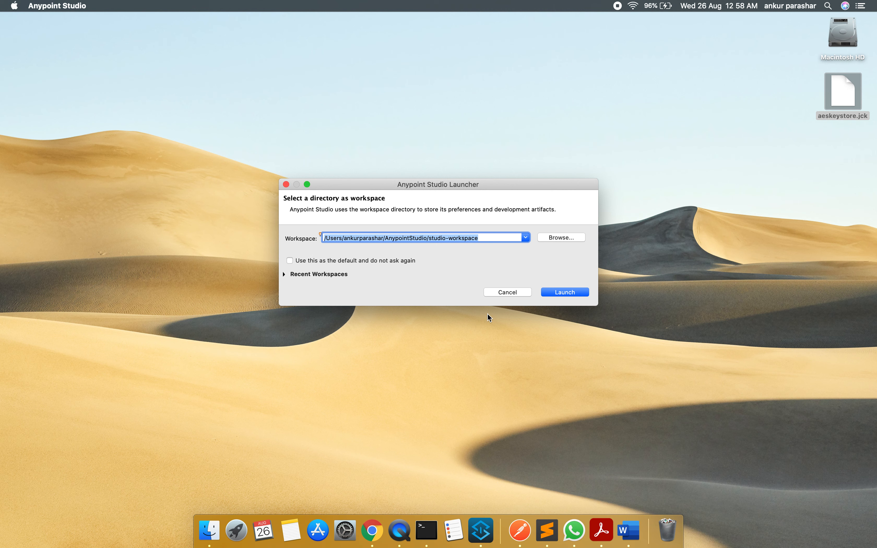
pyautogui.click(558, 287)
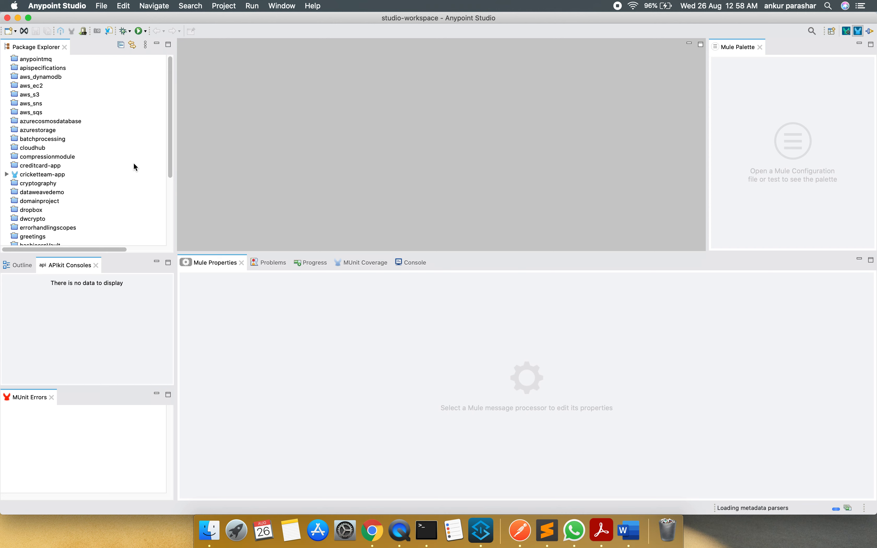
pyautogui.click(7, 174)
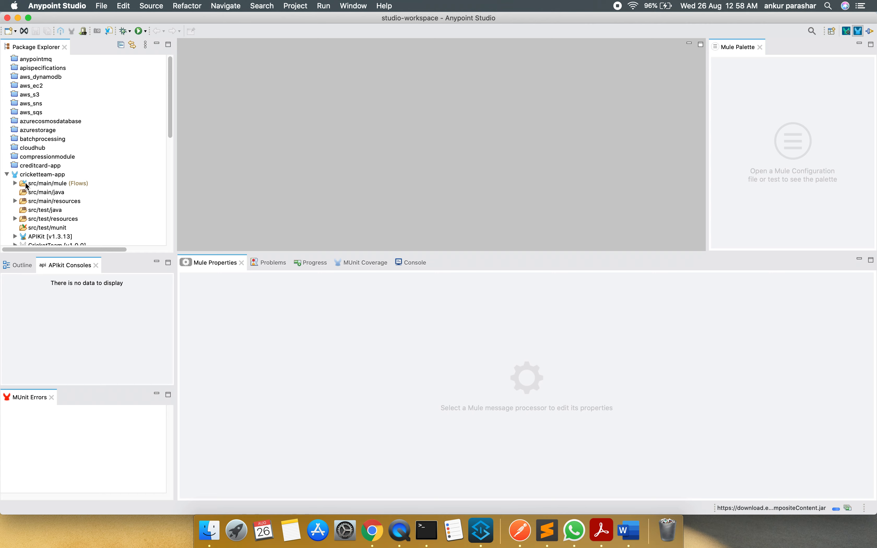
pyautogui.click(15, 184)
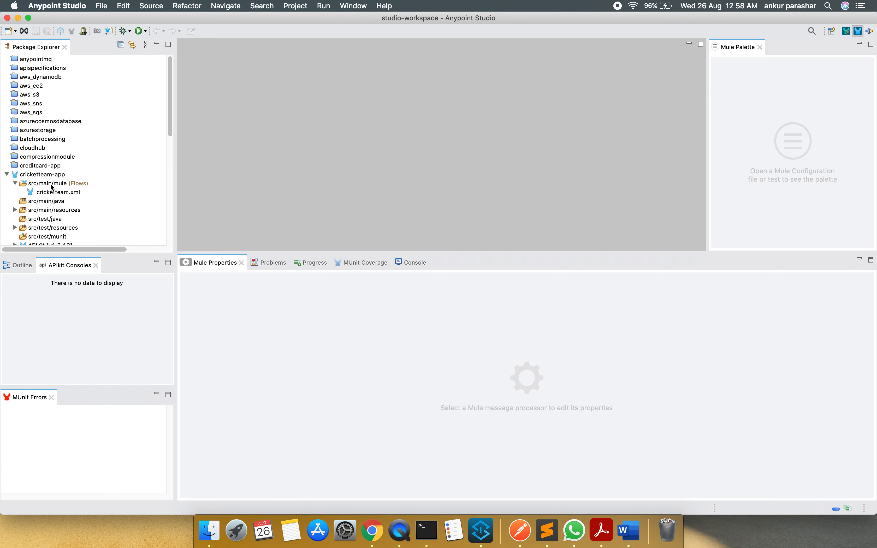
# Switch to Chrome and sign in to Anypoint Platform at anypoint.mulesoft.com in a new tab
pyautogui.click(380, 521)
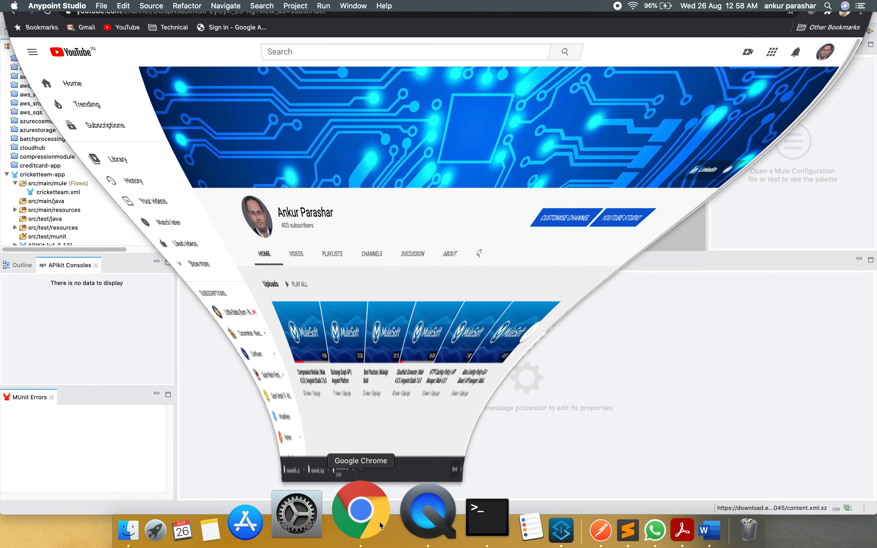
pyautogui.click(183, 25)
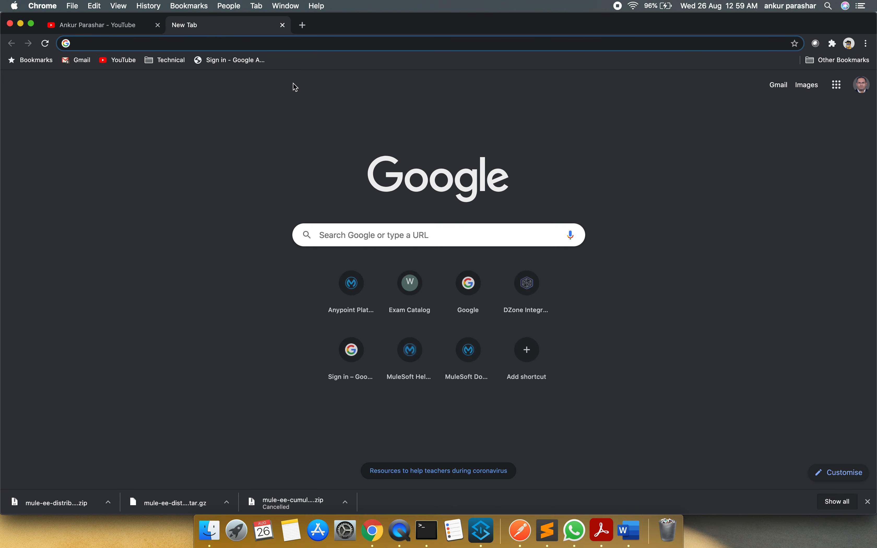
pyautogui.write('anypoint.mulesoft.com')
pyautogui.press('Return')
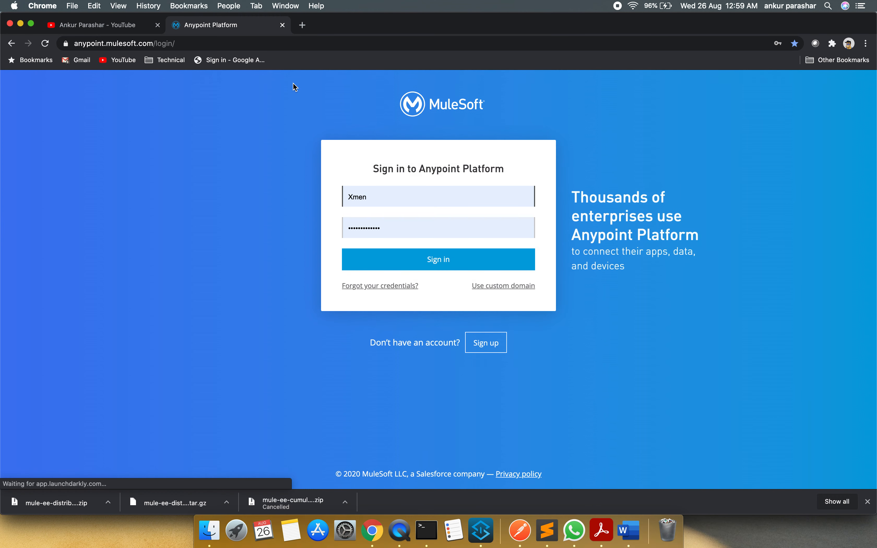
pyautogui.click(465, 259)
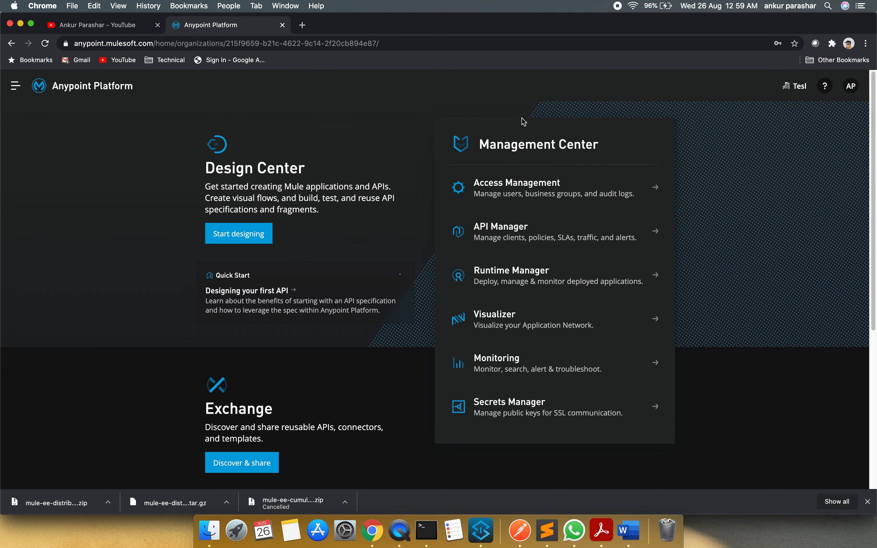
# Open the cricket-app application in Runtime Manager and check its CloudHub domain
pyautogui.click(537, 273)
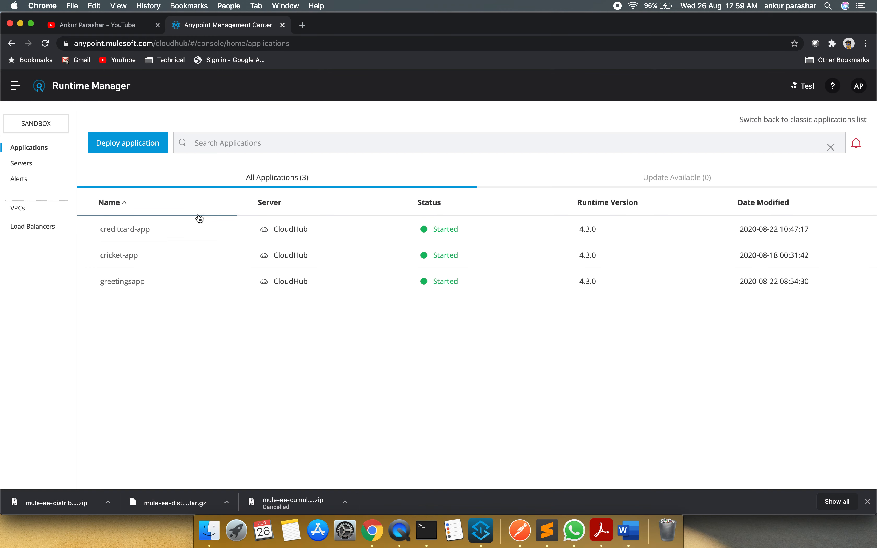
pyautogui.click(125, 256)
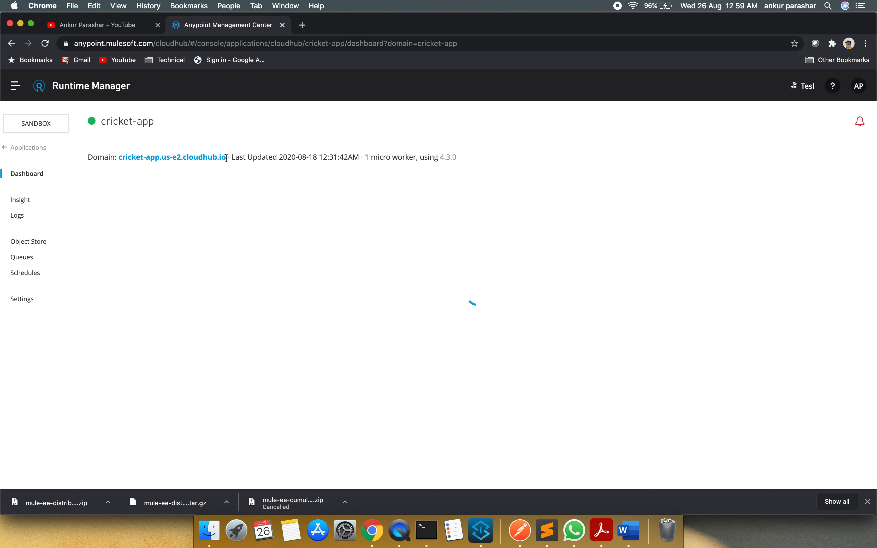
pyautogui.moveTo(226, 158); pyautogui.dragTo(171, 158)
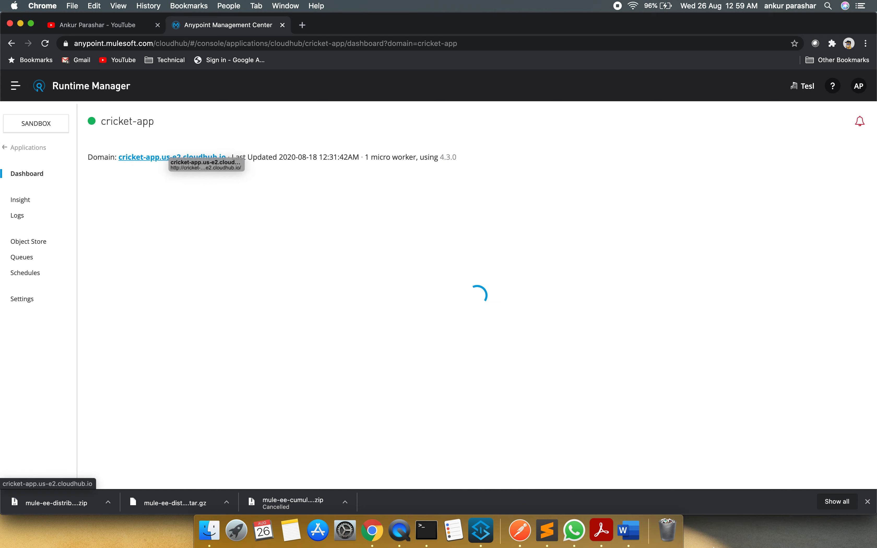
# Switch to Postman, copy the App Call request's playerDetails URL into a new GET request, and send it without an Authorization header
pyautogui.click(519, 518)
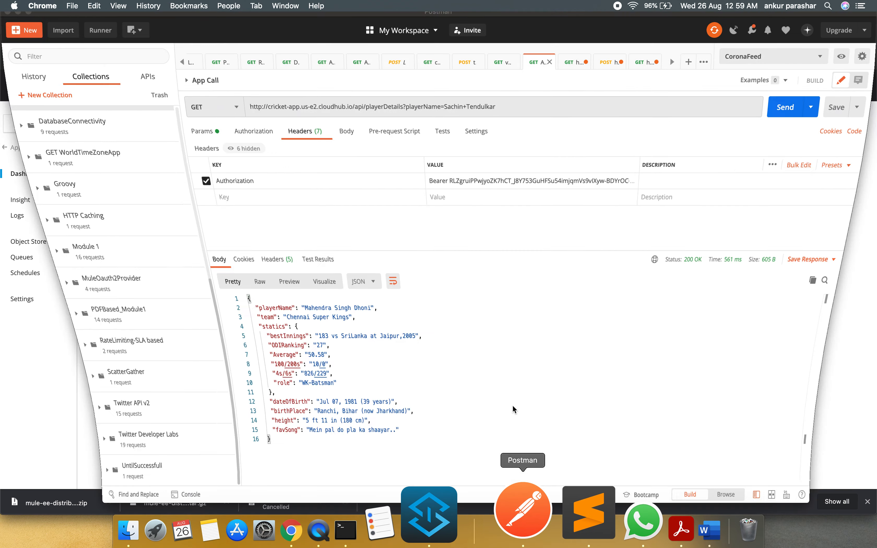
pyautogui.click(573, 116)
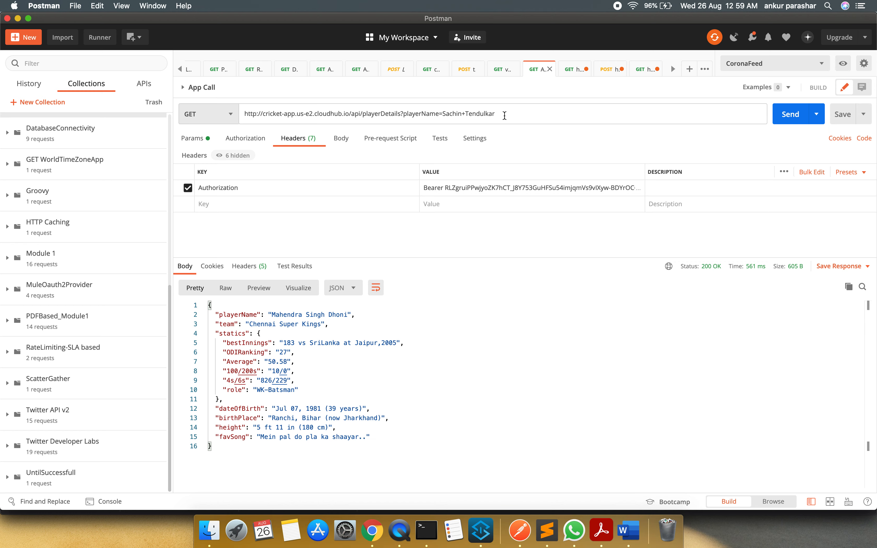
pyautogui.moveTo(505, 116); pyautogui.dragTo(304, 74)
pyautogui.press('super+c')
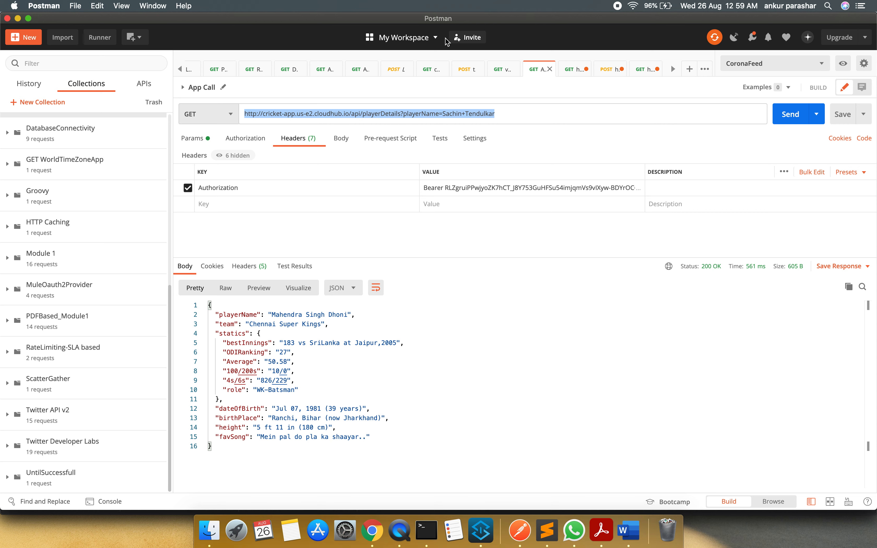
pyautogui.click(690, 69)
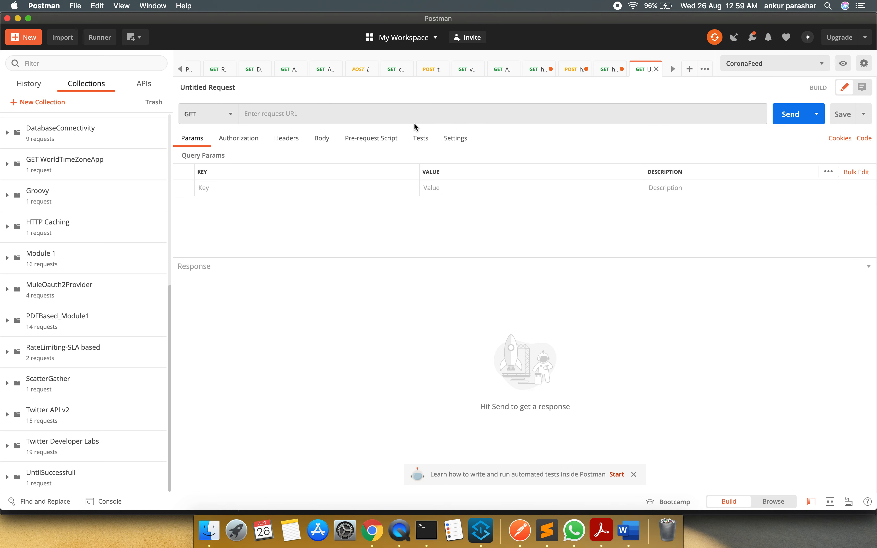
pyautogui.click(418, 116)
pyautogui.press('super+v')
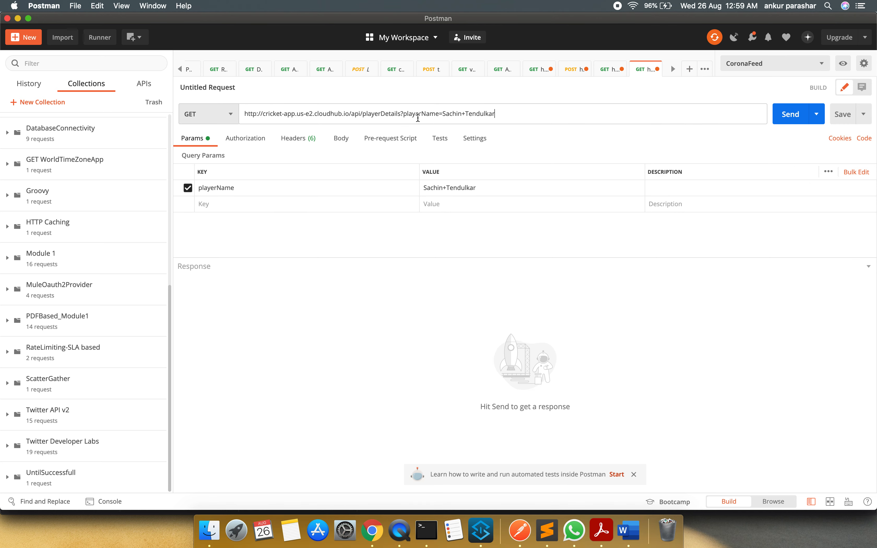
pyautogui.click(793, 121)
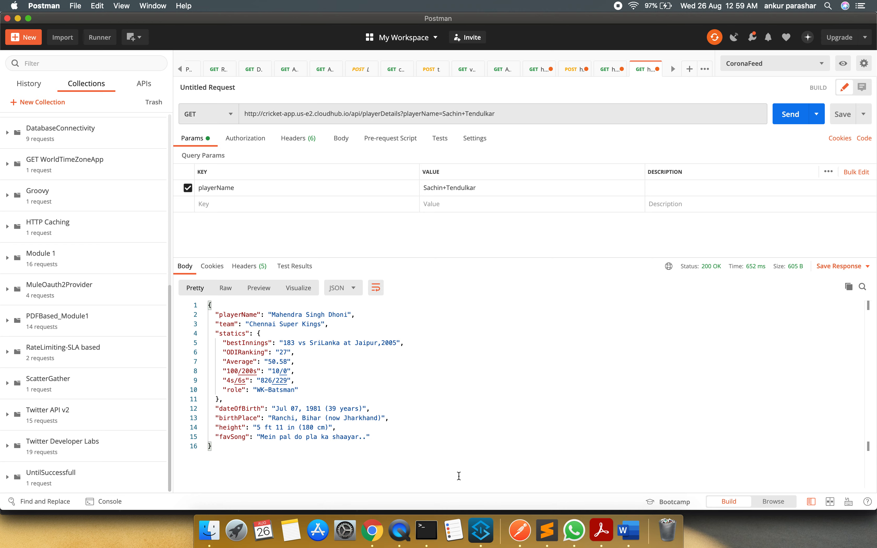
# Switch to Anypoint Studio and create a Mule project named muleoauthprovider on Mule Server 4.3.0 EE
pyautogui.click(482, 528)
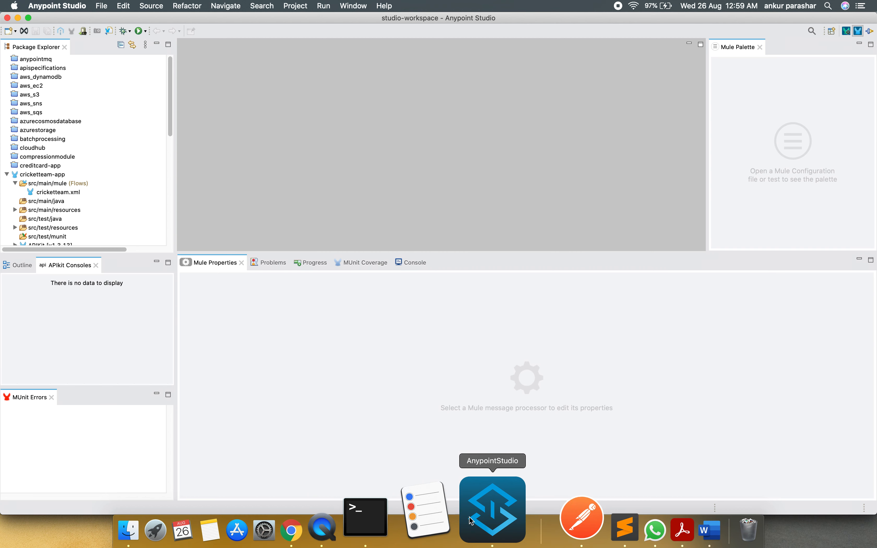
pyautogui.click(133, 165)
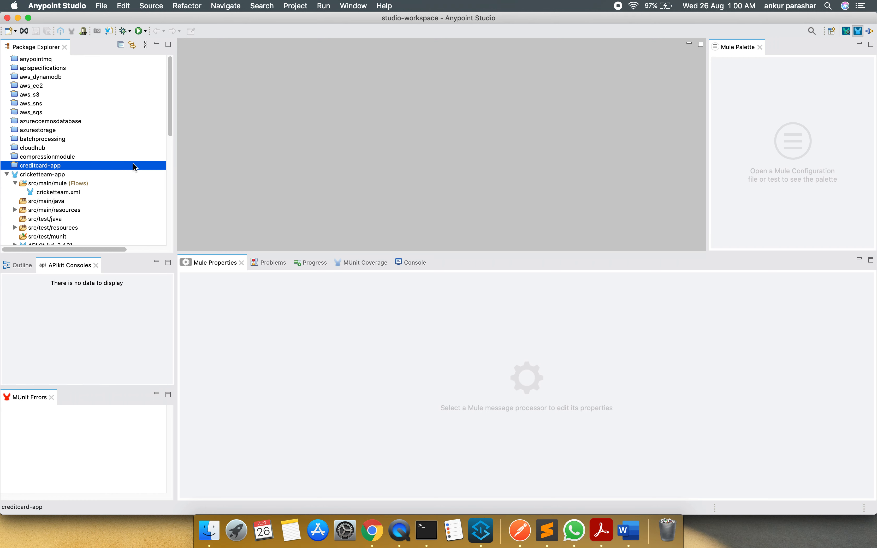
pyautogui.rightClick(134, 166)
pyautogui.moveTo(243, 169)
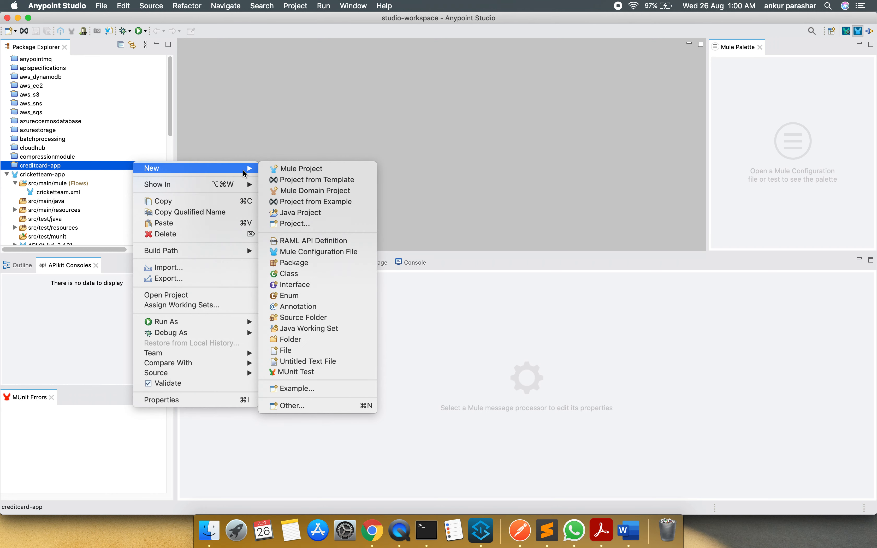
pyautogui.click(315, 170)
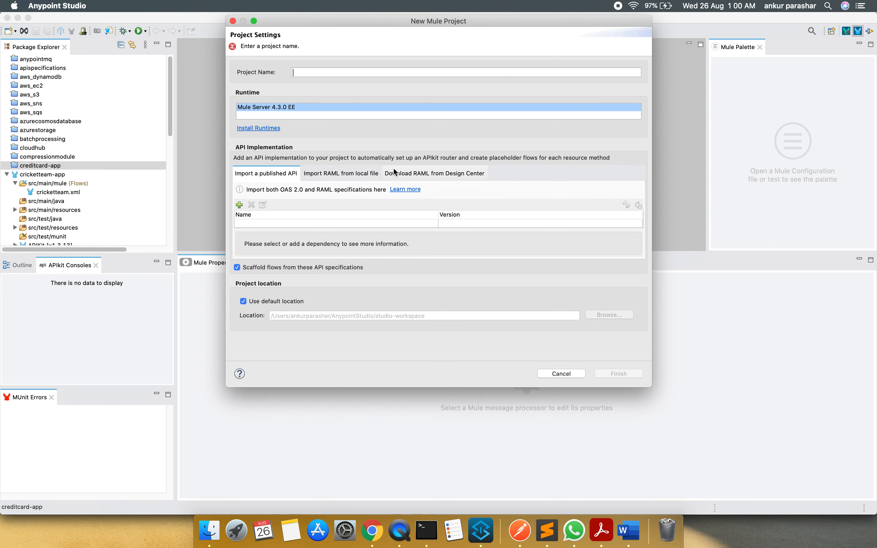
pyautogui.write('mule')
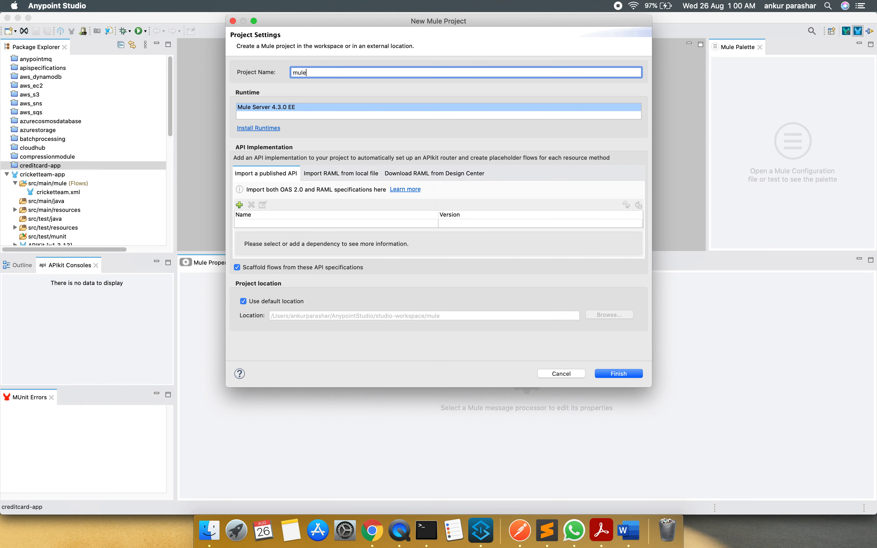
pyautogui.write('oauthprovider')
pyautogui.click(616, 377)
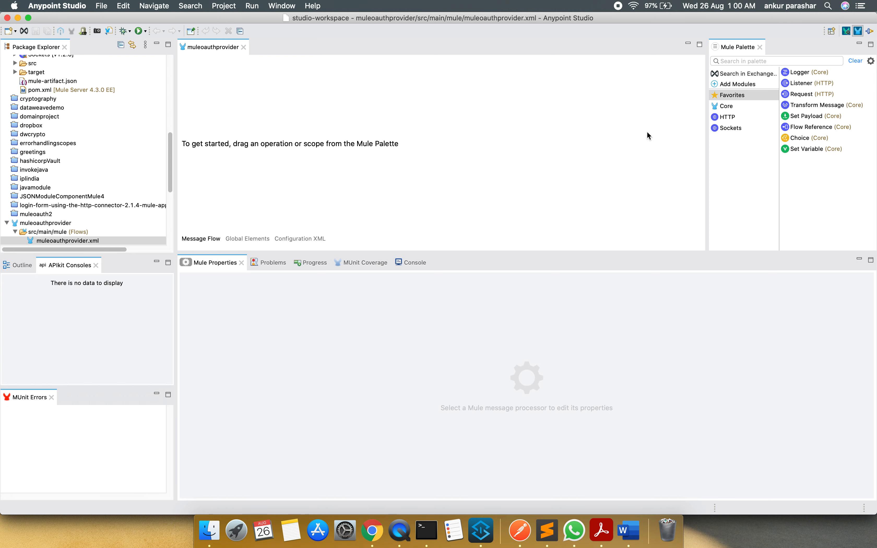
# Add an HTTP Listener to the empty canvas and create its default HTTP_Listener_config with port 8081
pyautogui.click(725, 119)
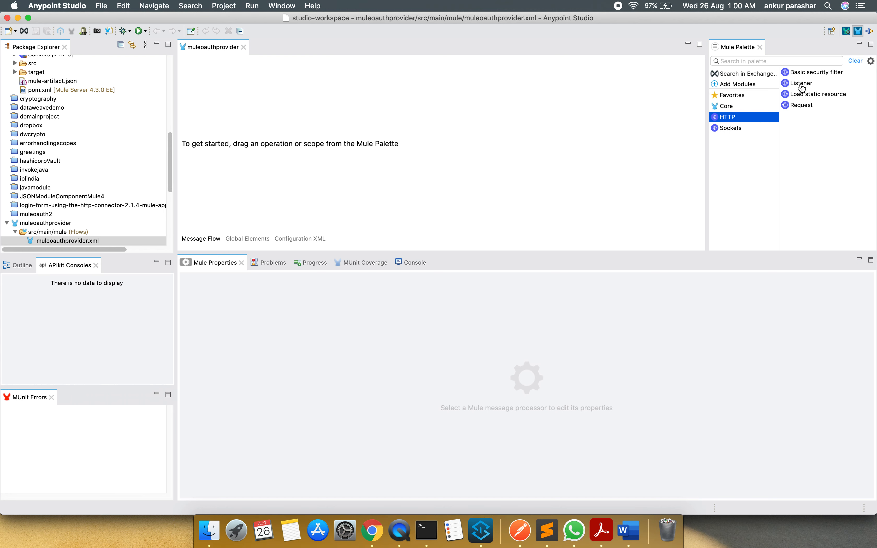
pyautogui.moveTo(801, 84); pyautogui.dragTo(229, 103)
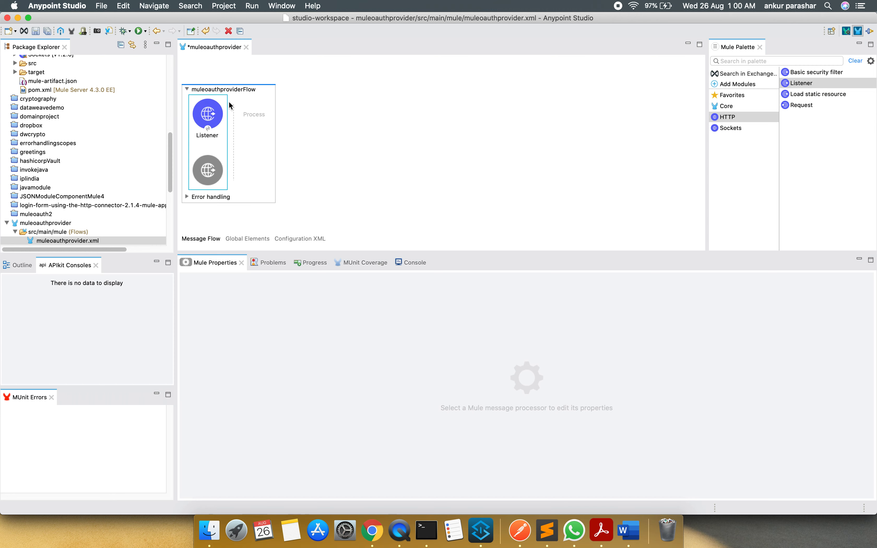
pyautogui.click(214, 125)
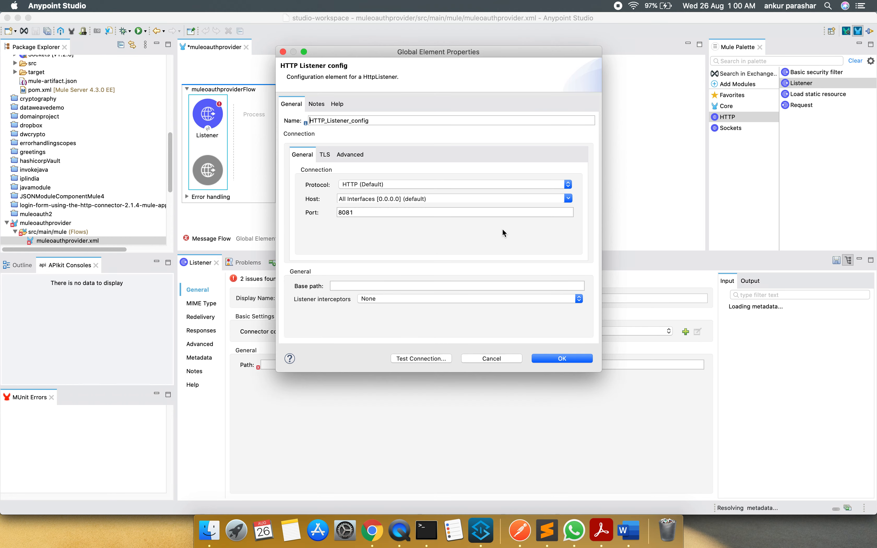
pyautogui.click(551, 359)
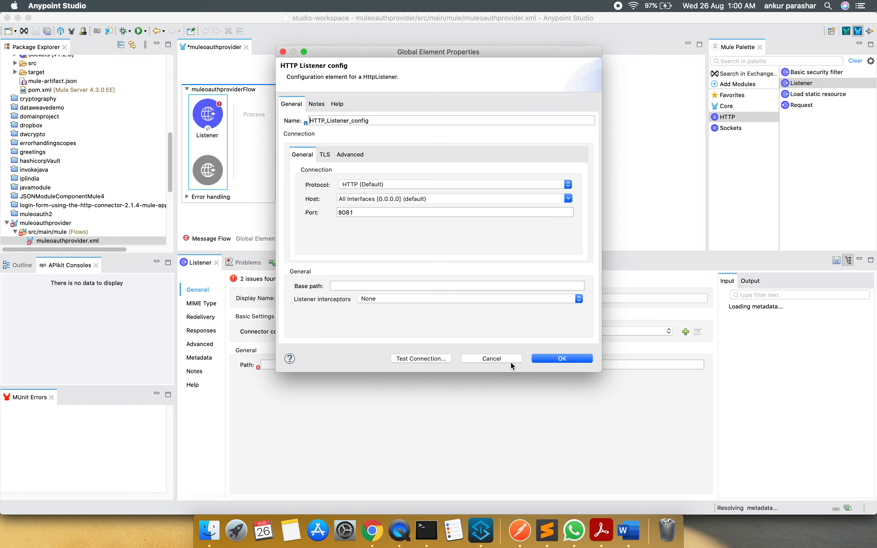
# Set the Listener's path to /clientCreation and save the flow
pyautogui.click(277, 367)
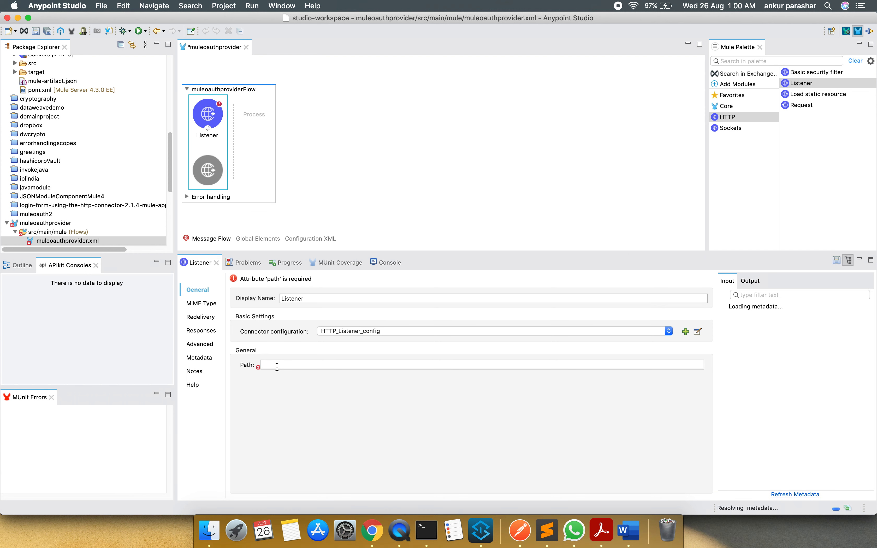
pyautogui.write('/cl')
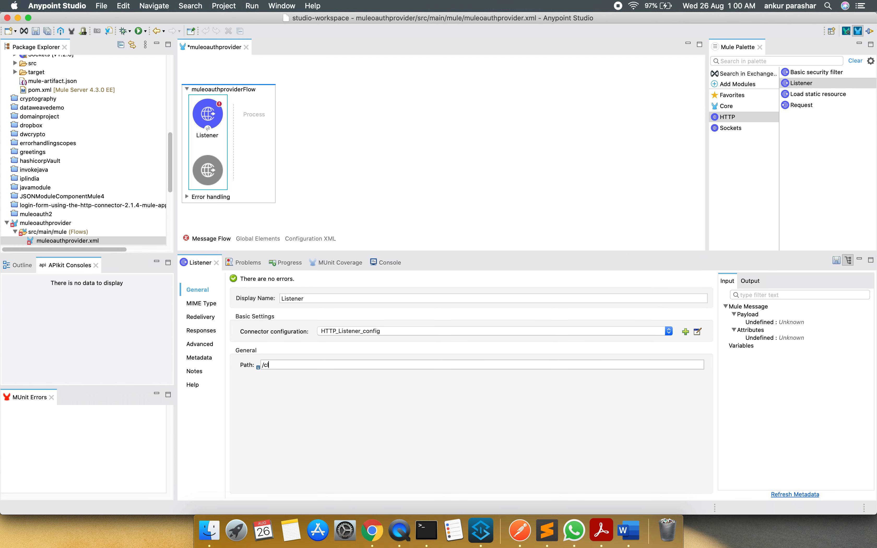
pyautogui.write('ientCreation')
pyautogui.click(381, 165)
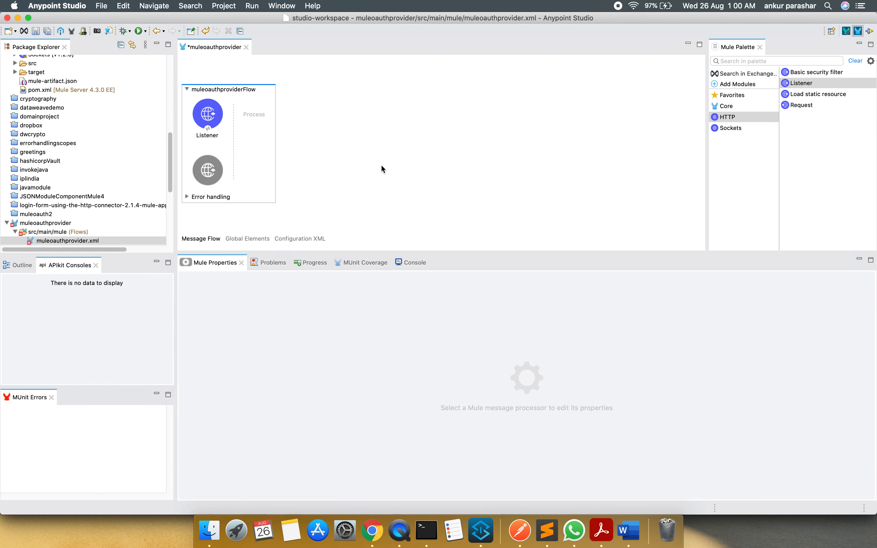
pyautogui.press('super+s')
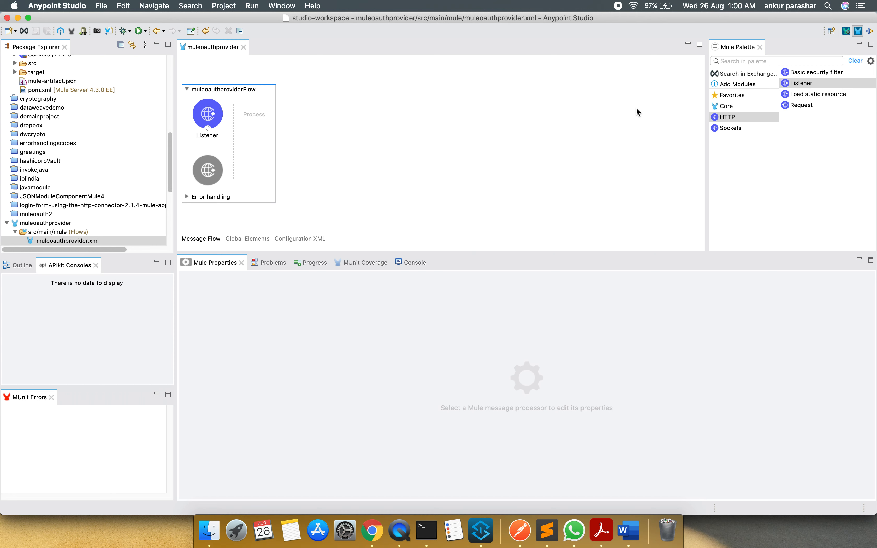
# Search Exchange for "oauth" and add the OAuth Provider Module - Mule 4 to the project
pyautogui.click(760, 74)
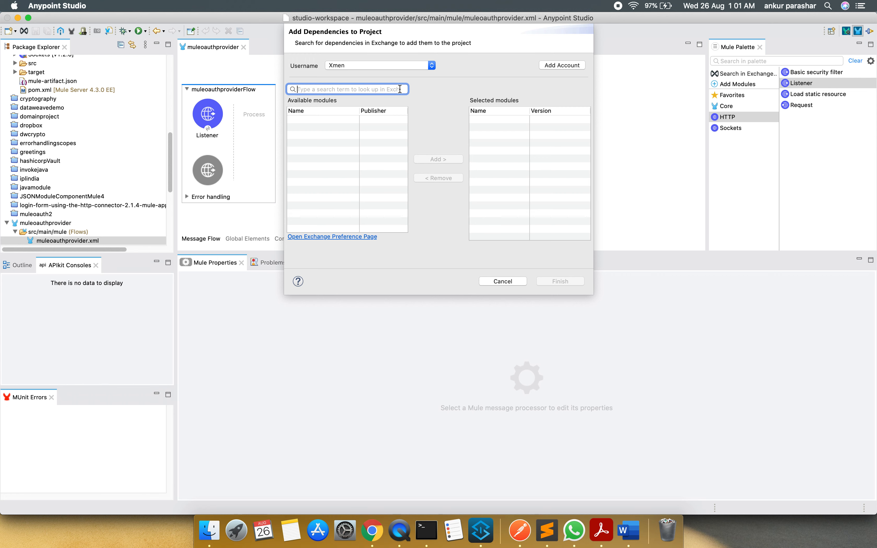
pyautogui.write('oauth')
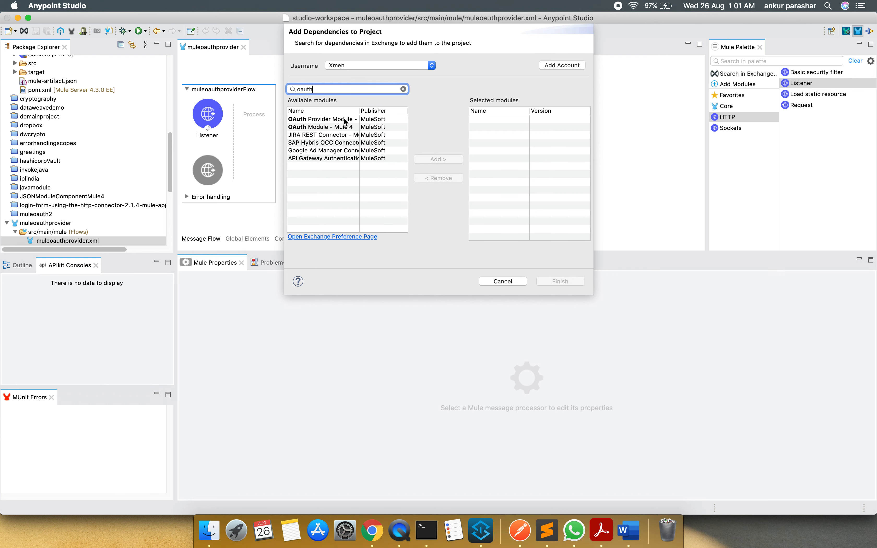
pyautogui.click(345, 121)
pyautogui.click(452, 158)
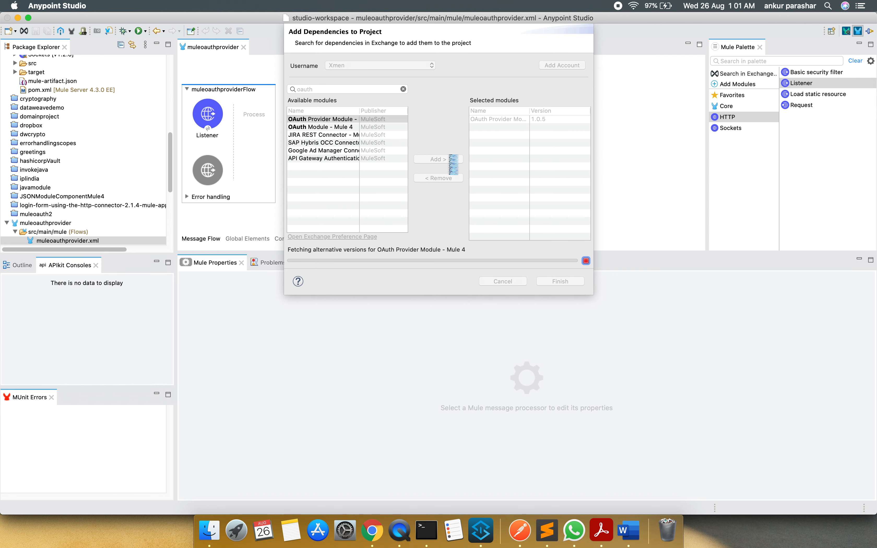
pyautogui.click(570, 283)
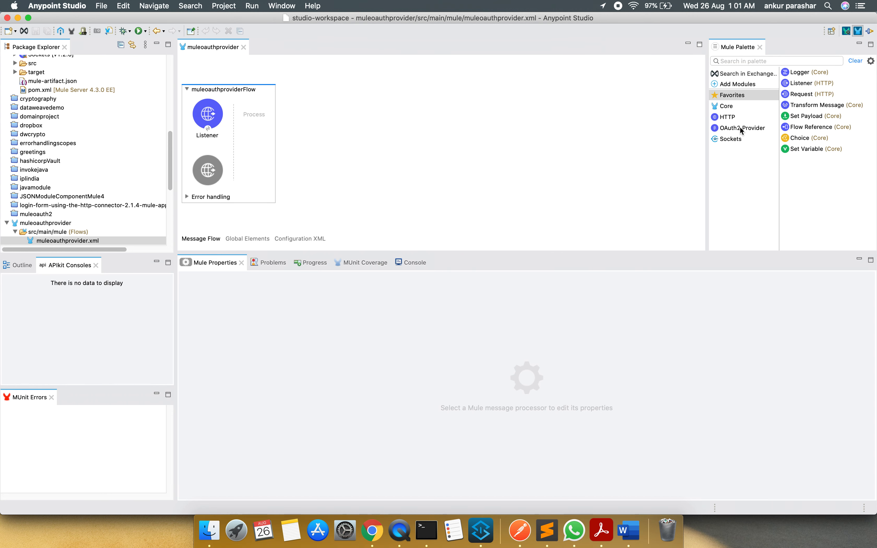
# Add the OAuth2 Provider module's Create client operation to muleoauthproviderFlow after the Listener
pyautogui.click(742, 128)
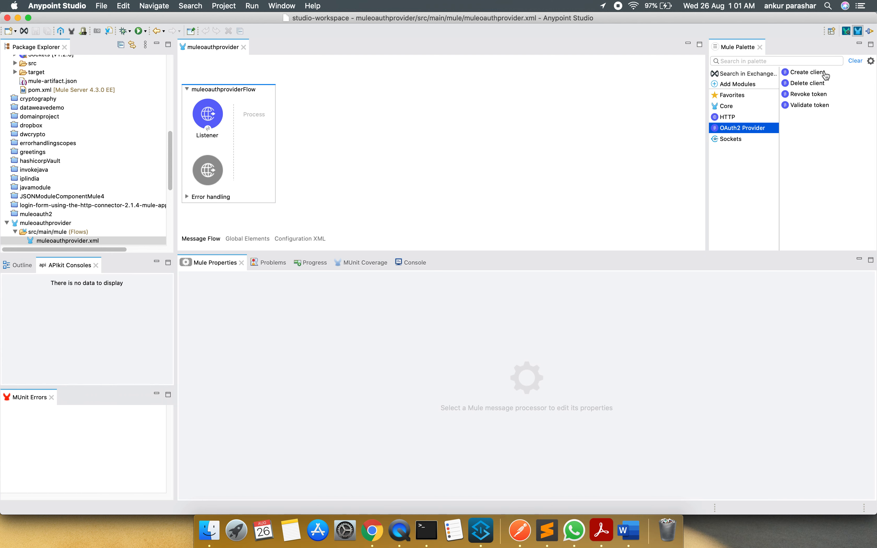
pyautogui.click(841, 151)
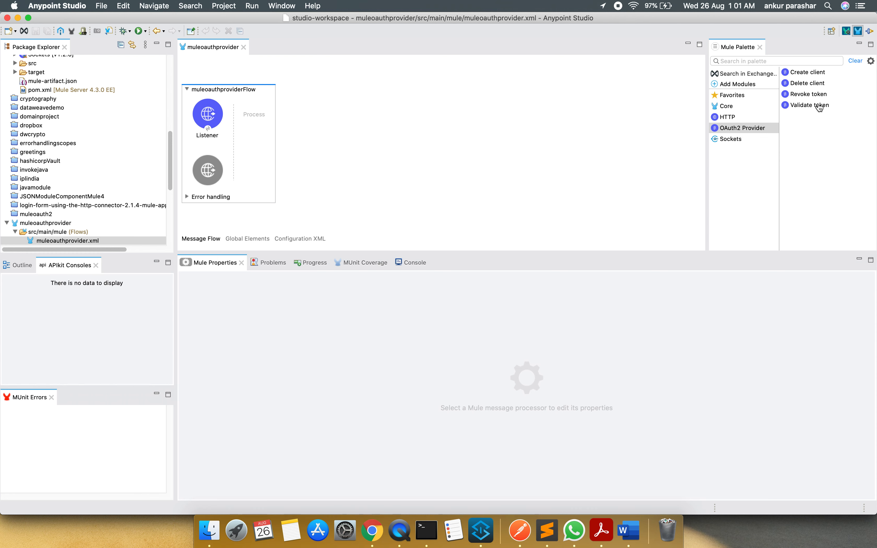
pyautogui.moveTo(806, 72); pyautogui.dragTo(253, 119)
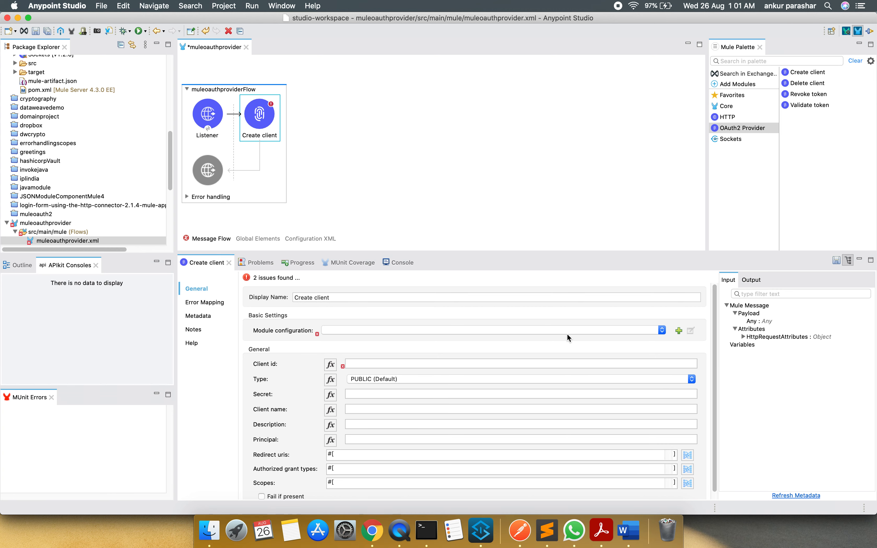
pyautogui.click(679, 332)
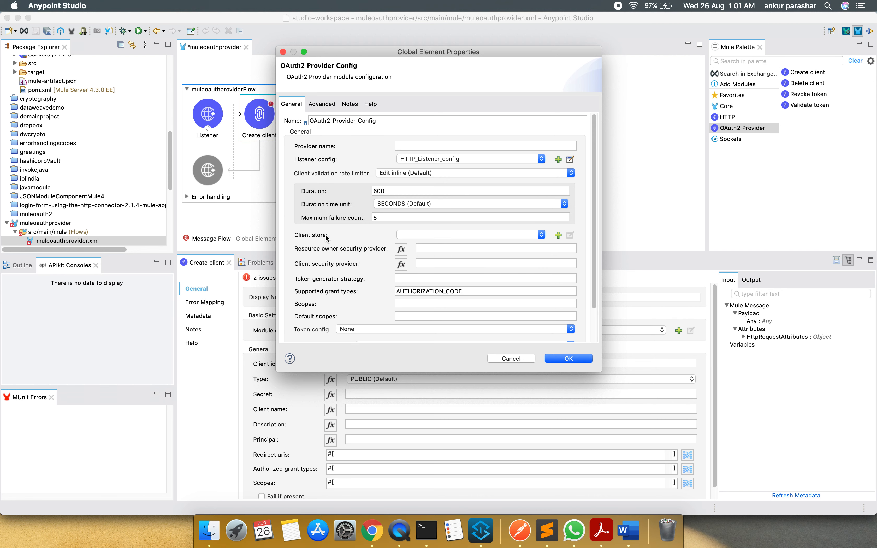
pyautogui.moveTo(327, 237)
pyautogui.click(511, 359)
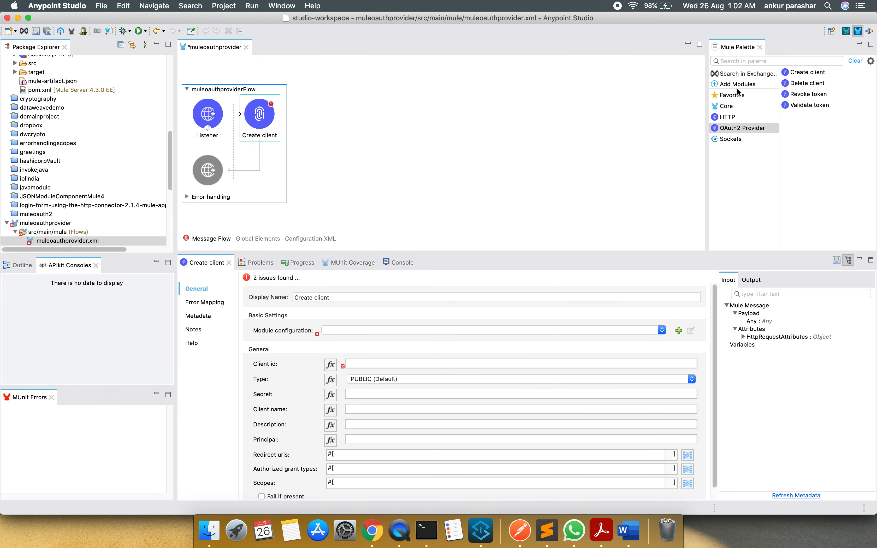
# Add the featured ObjectStore module to the project
pyautogui.click(738, 85)
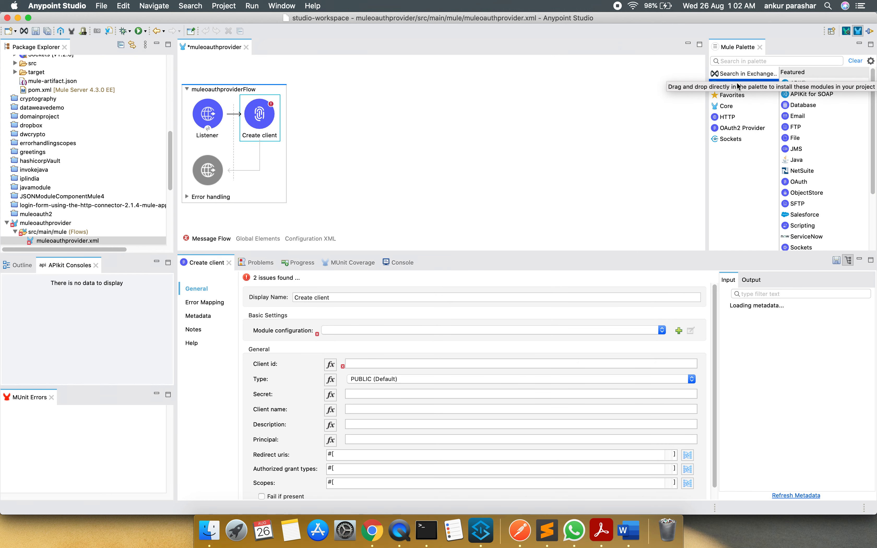
pyautogui.click(814, 193)
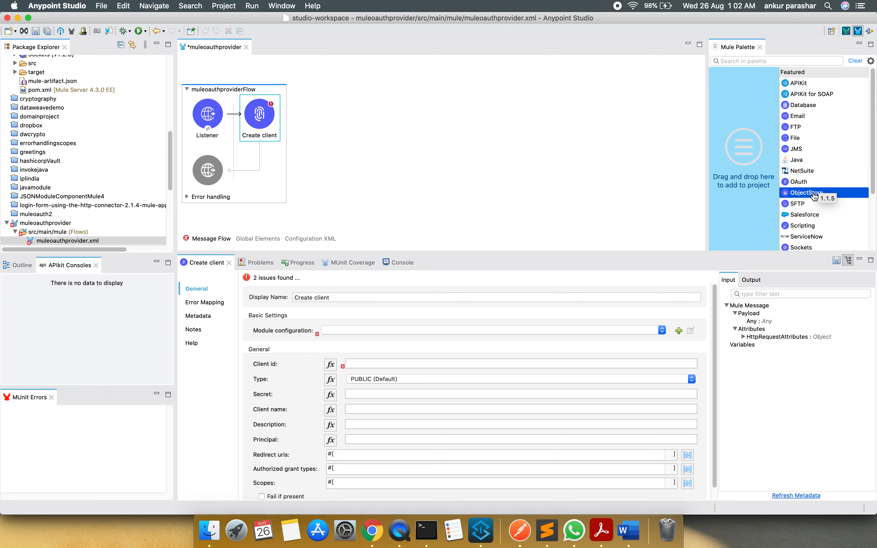
pyautogui.moveTo(815, 196); pyautogui.dragTo(735, 198)
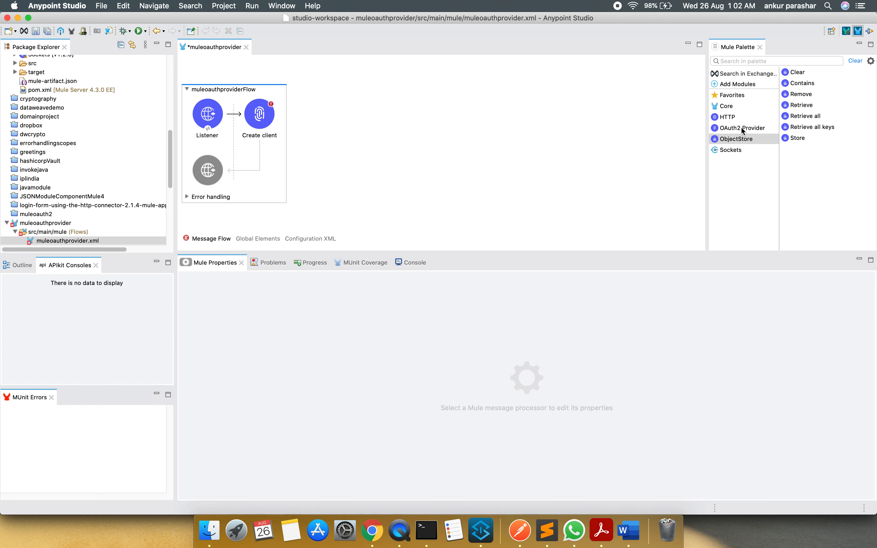
# Start an OAuth2 provider configuration for Create client and create a client store named client_Object_store in it
pyautogui.click(262, 125)
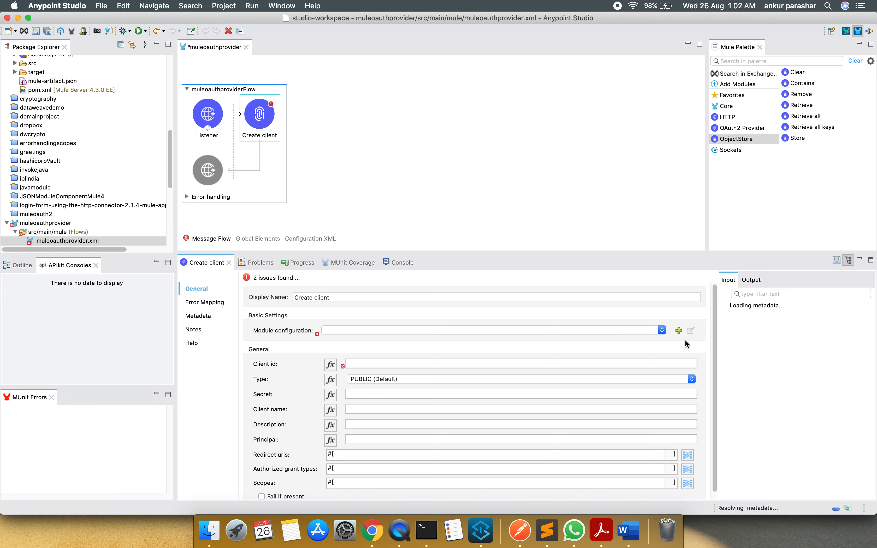
pyautogui.click(681, 333)
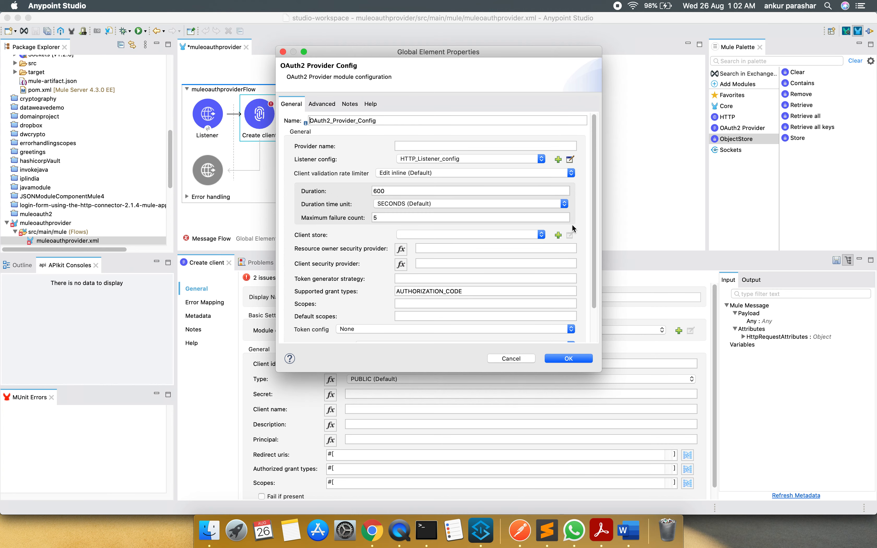
pyautogui.click(559, 235)
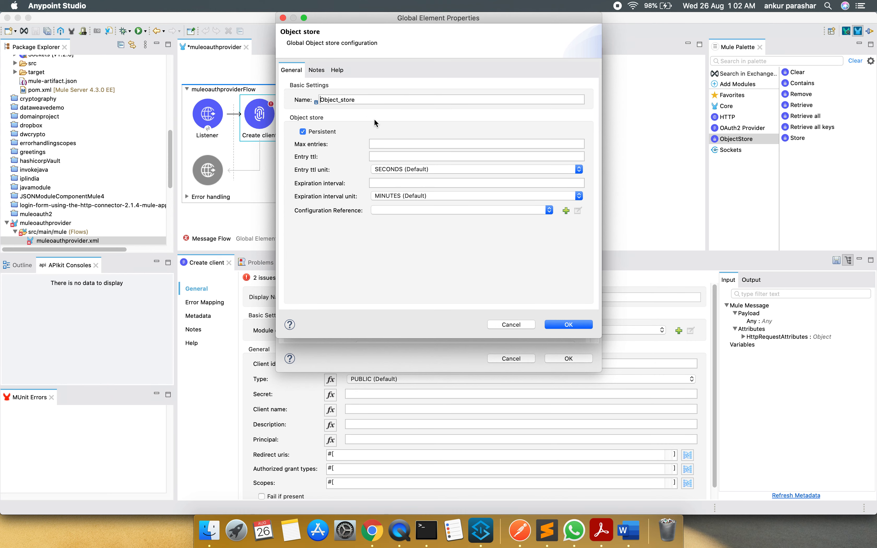
pyautogui.write('client_')
pyautogui.click(569, 325)
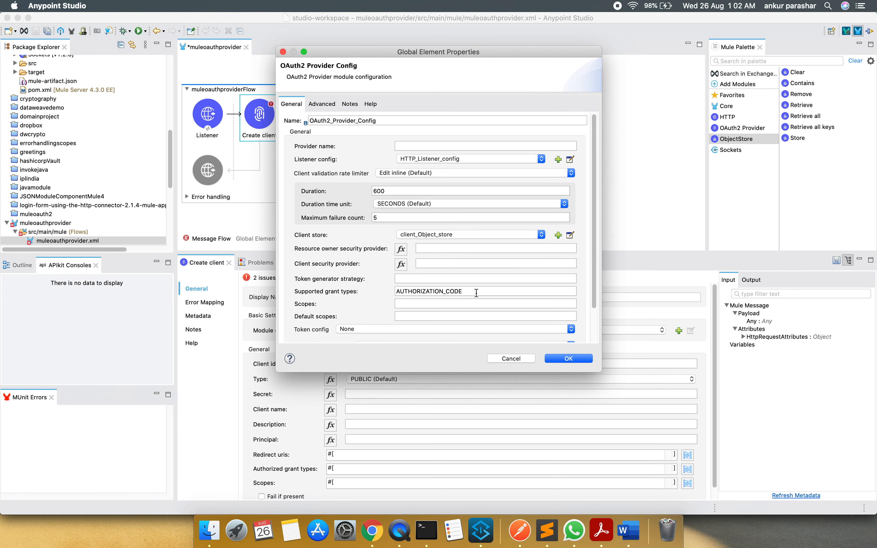
# Set the provider configuration's supported grant types to CLIENT_CREDENTIALS
pyautogui.moveTo(477, 293); pyautogui.dragTo(386, 284)
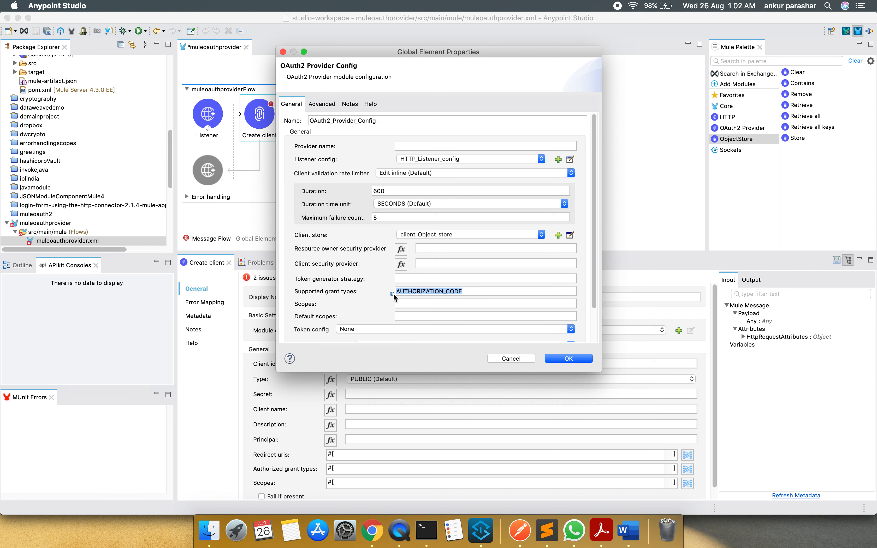
pyautogui.moveTo(393, 295)
pyautogui.write('CLIE')
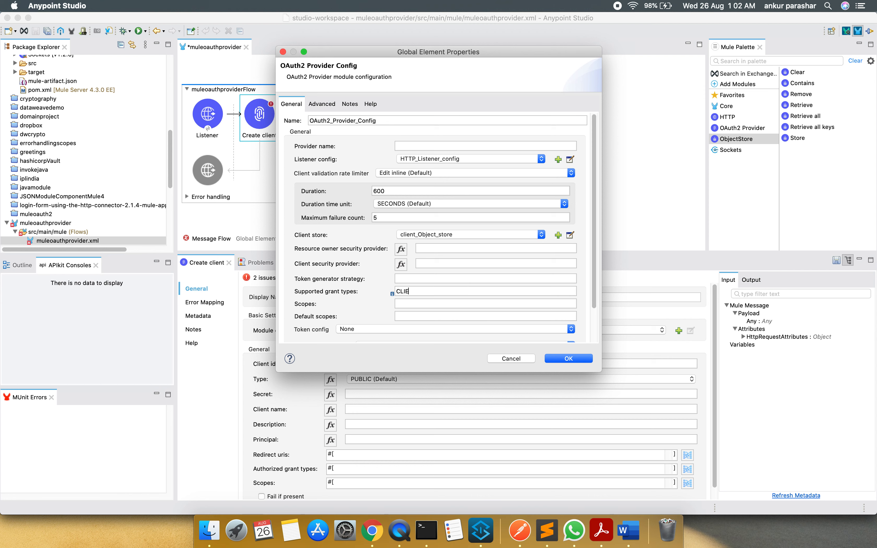
pyautogui.write('NT_CR')
pyautogui.write('EDET')
pyautogui.write('NTIALS')
# Set the token config to Edit inline with a new token store named token_Object_store, and accept the provider configuration
pyautogui.moveTo(595, 294); pyautogui.dragTo(595, 314)
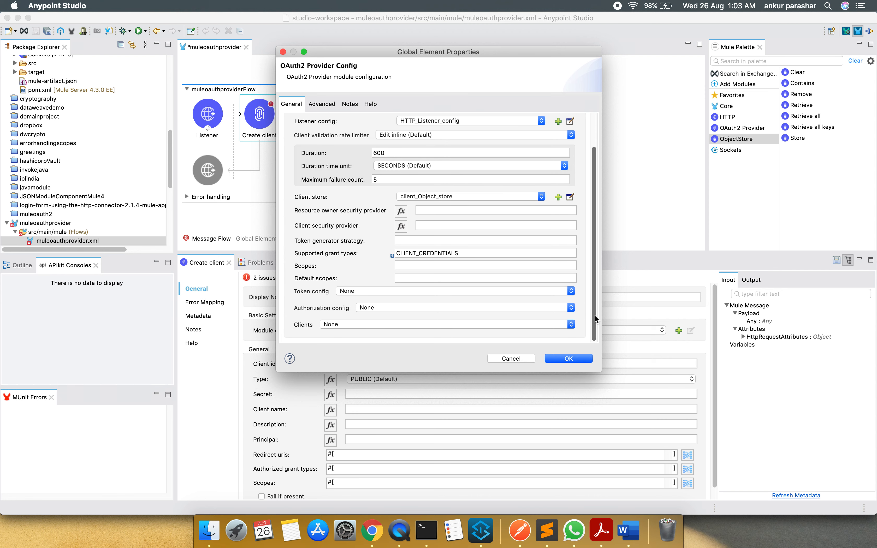
pyautogui.click(454, 289)
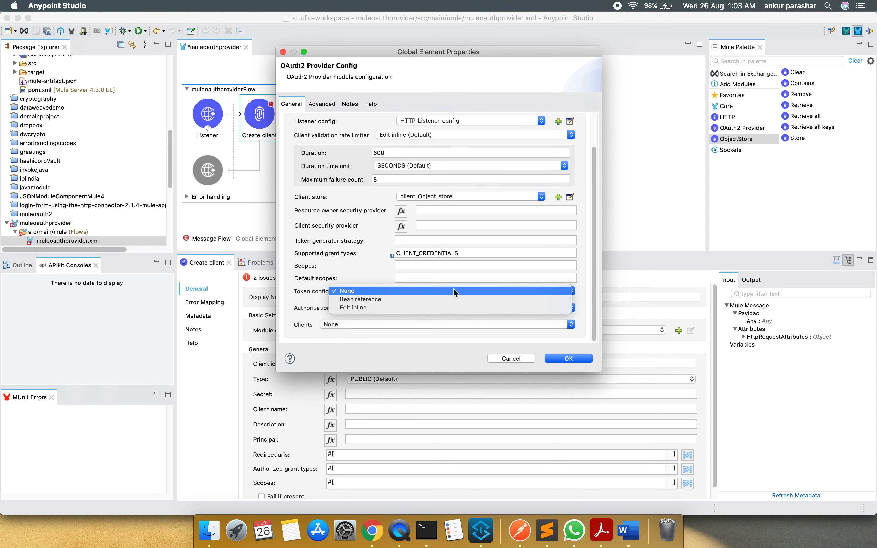
pyautogui.click(441, 309)
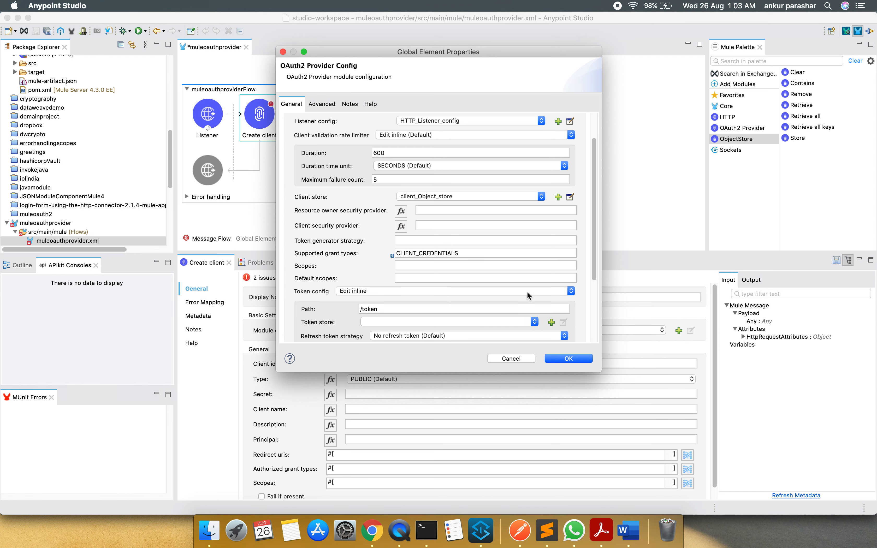
pyautogui.moveTo(593, 280); pyautogui.dragTo(598, 305)
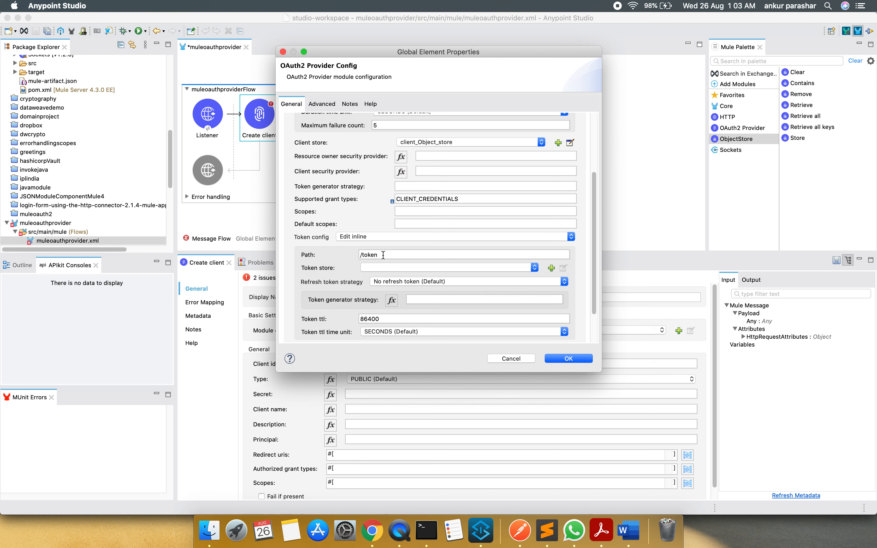
pyautogui.click(552, 268)
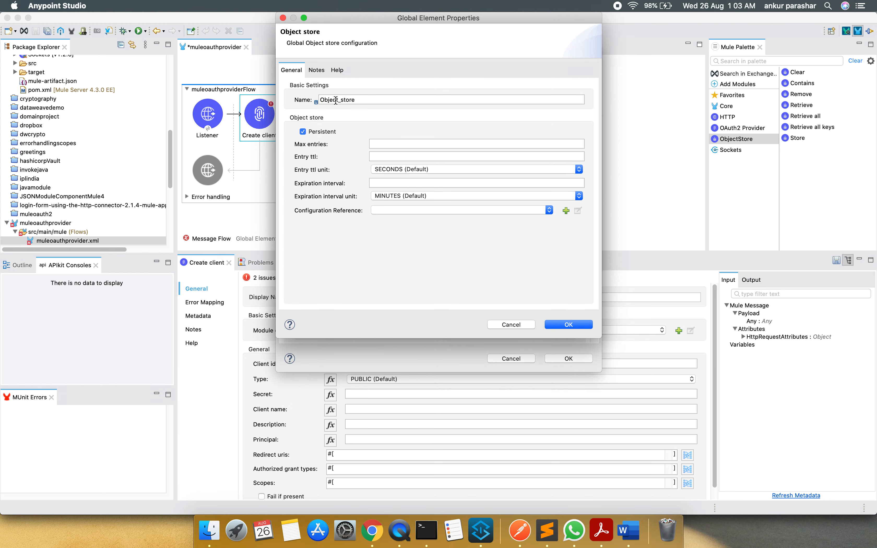
pyautogui.write('token_')
pyautogui.click(563, 323)
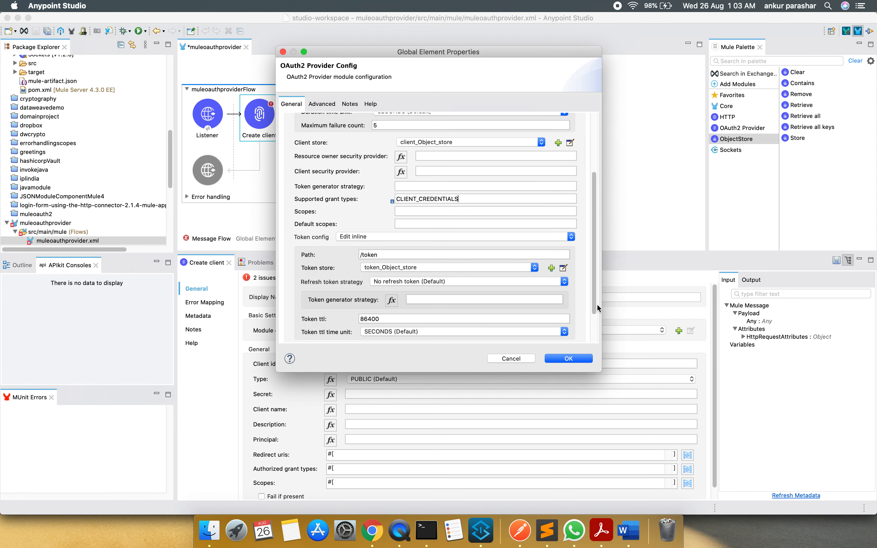
pyautogui.moveTo(594, 304); pyautogui.dragTo(596, 346)
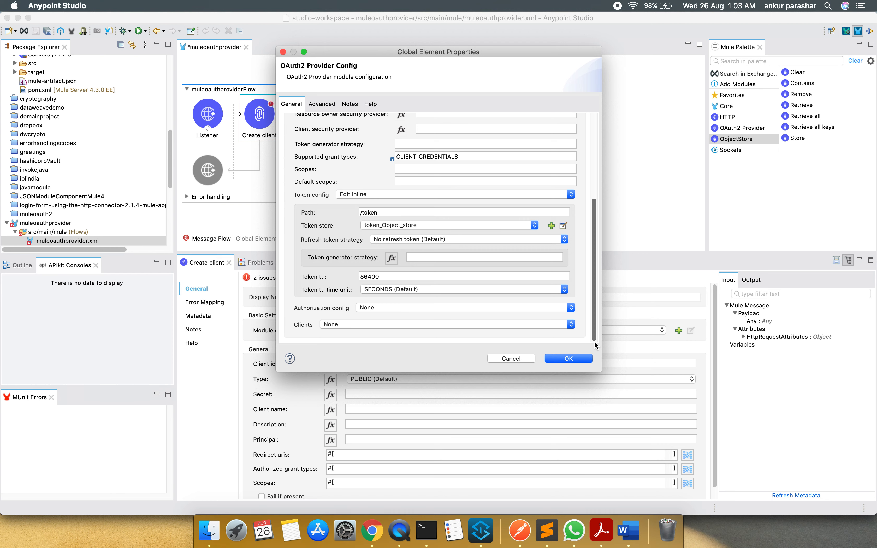
pyautogui.click(569, 358)
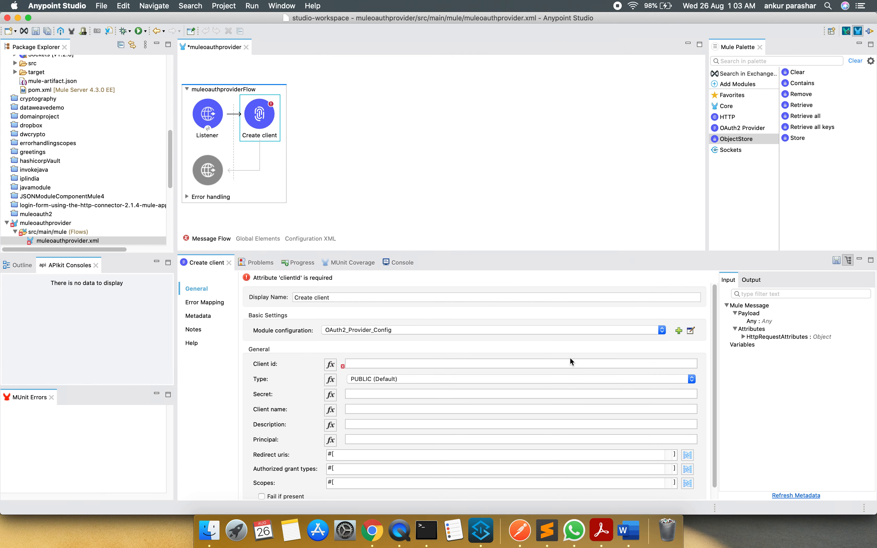
# Set Create client's client id to the expression attributes.headers.client_id and copy that expression
pyautogui.click(370, 363)
pyautogui.click(332, 366)
pyautogui.click(363, 363)
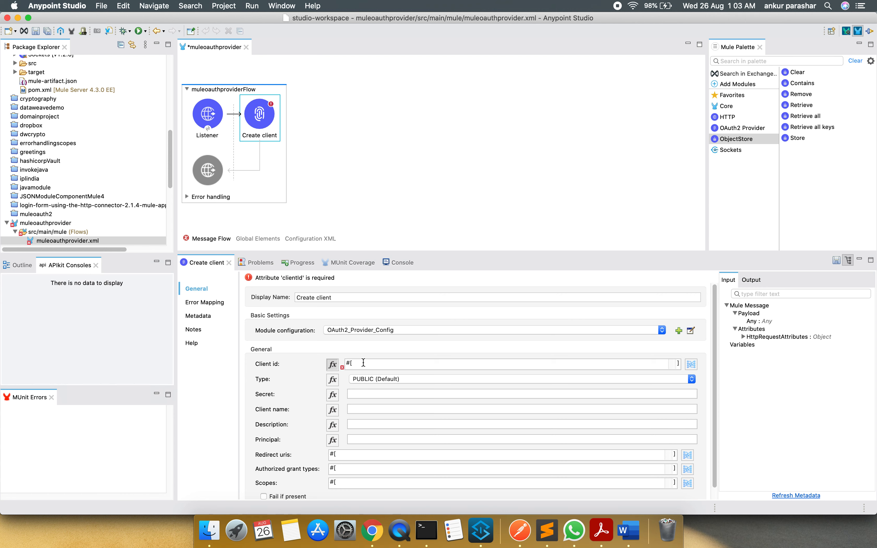
pyautogui.write('attributes.he')
pyautogui.press('Return')
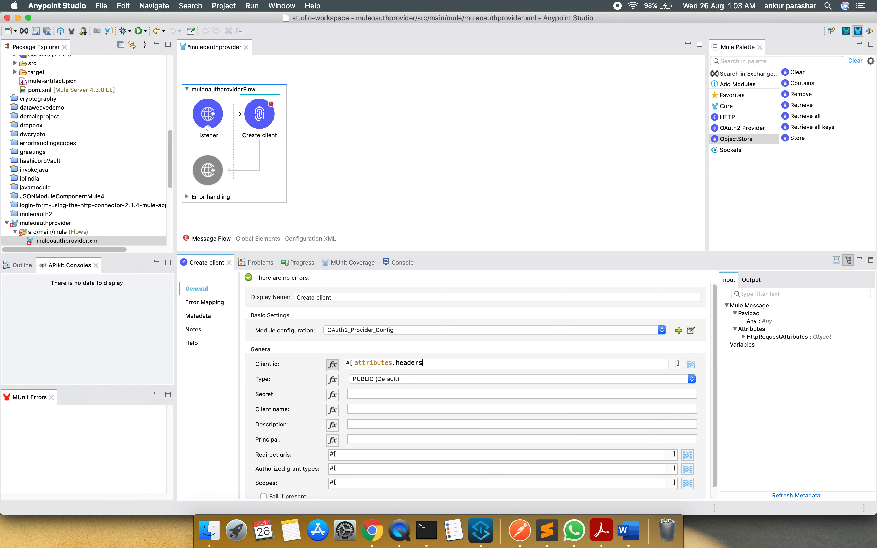
pyautogui.write('.client_id')
pyautogui.click(467, 362)
pyautogui.moveTo(467, 362); pyautogui.dragTo(227, 338)
pyautogui.press('super+c')
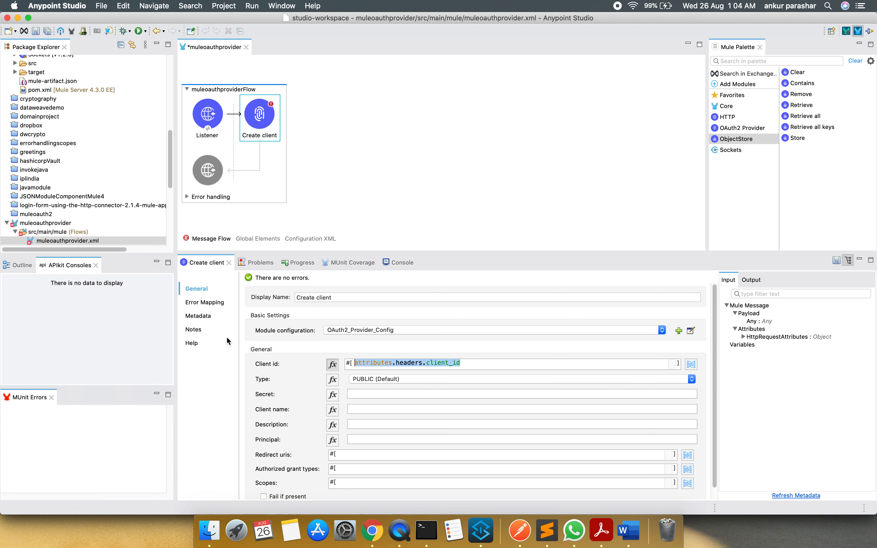
# Set the client type to CONFIDENTIAL and the secret to the expression attributes.headers.client_secret
pyautogui.click(690, 379)
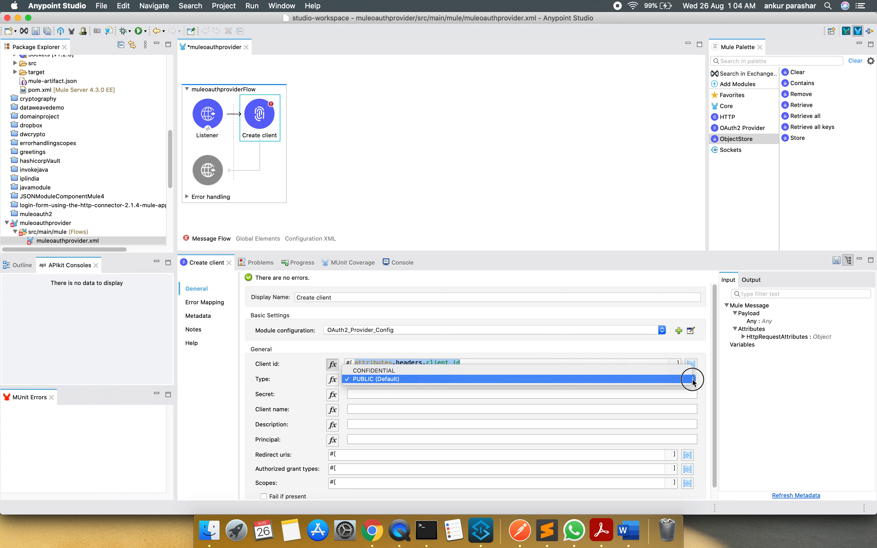
pyautogui.click(465, 372)
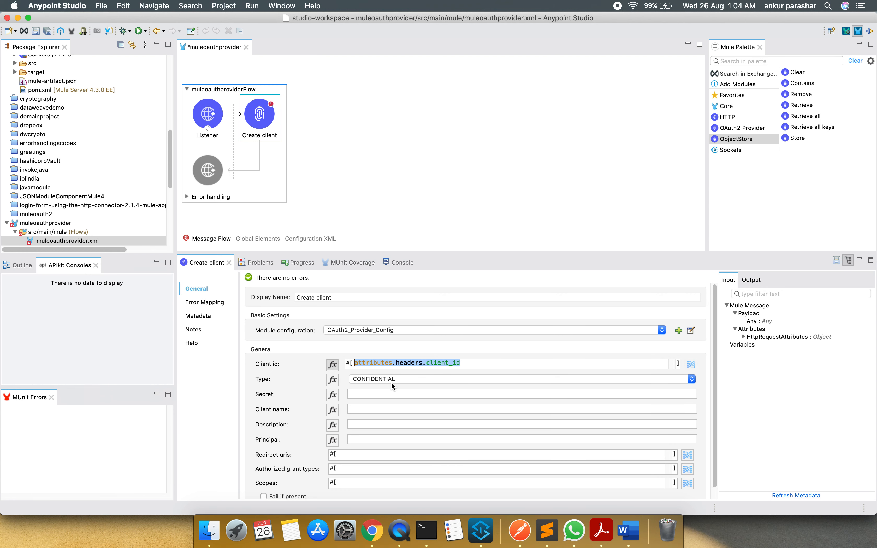
pyautogui.click(367, 393)
pyautogui.click(333, 396)
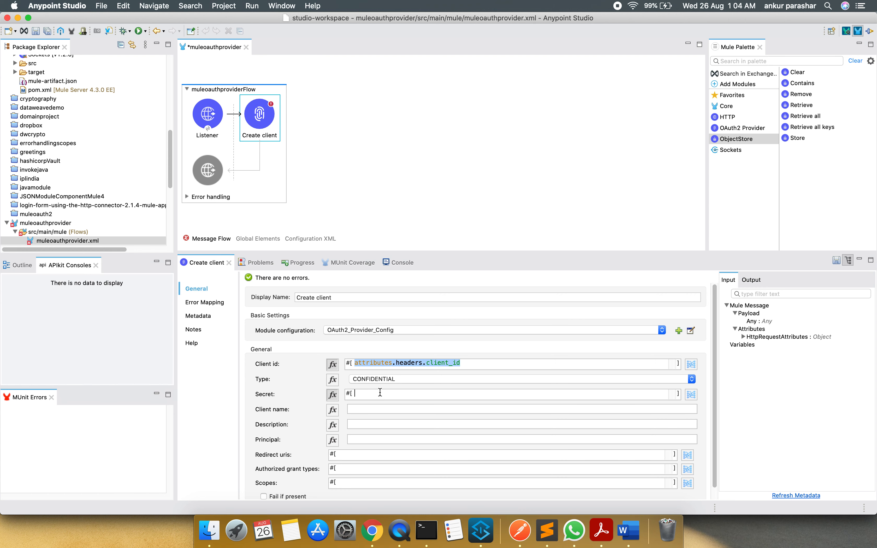
pyautogui.press('super+v')
pyautogui.press('BackSpace')
pyautogui.press('BackSpace')
pyautogui.write('secret')
# Set the client name to the expression attributes.headers.client_name
pyautogui.click(333, 410)
pyautogui.click(359, 409)
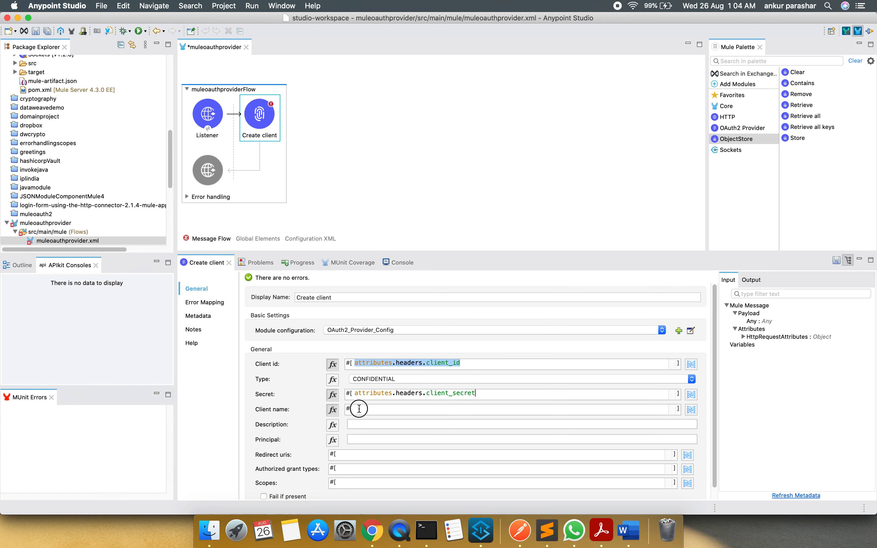
pyautogui.write('attributes.headers.client_id')
pyautogui.press('BackSpace')
pyautogui.press('BackSpace')
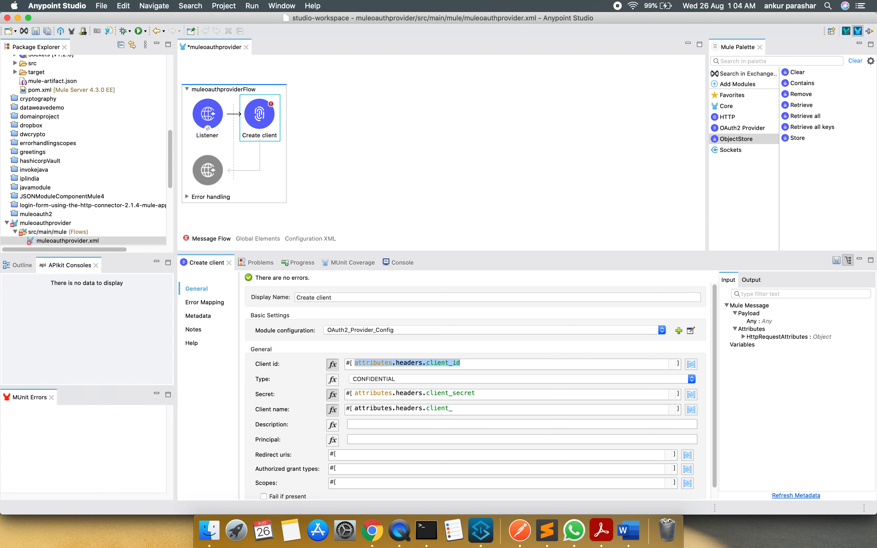
pyautogui.write('name')
# Set both the description and the principal to the empty-string expression ""
pyautogui.click(333, 426)
pyautogui.click(358, 425)
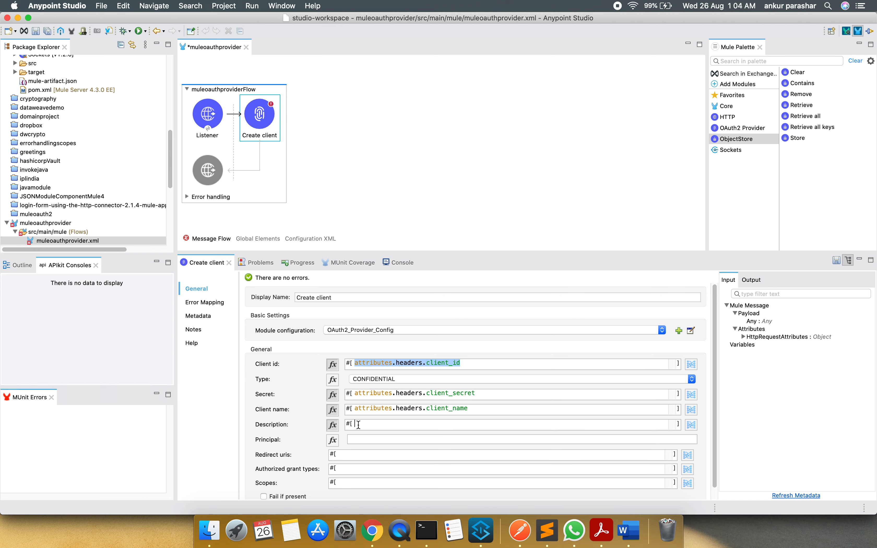
pyautogui.write('""')
pyautogui.click(333, 441)
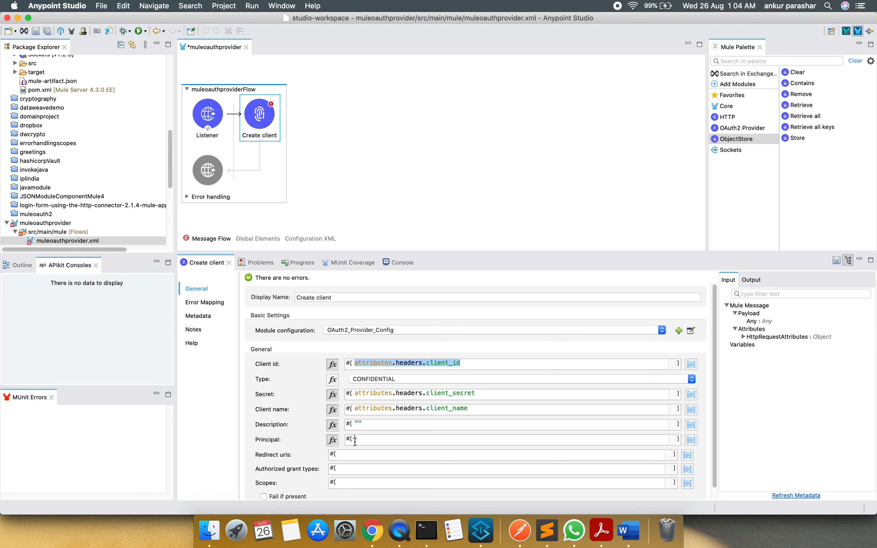
pyautogui.write('""')
# Set the redirect uris expression to ["google.com"]
pyautogui.click(340, 454)
pyautogui.write('[]')
pyautogui.write('goo')
pyautogui.write('e')
pyautogui.press('BackSpace')
pyautogui.press('BackSpace')
pyautogui.press('BackSpace')
pyautogui.write('""google.com')
# Set the authorized grant types expression to ["CLIENT_CREDENTIALS"]
pyautogui.click(343, 469)
pyautogui.write('["CLIENT_CREDENTIALS')
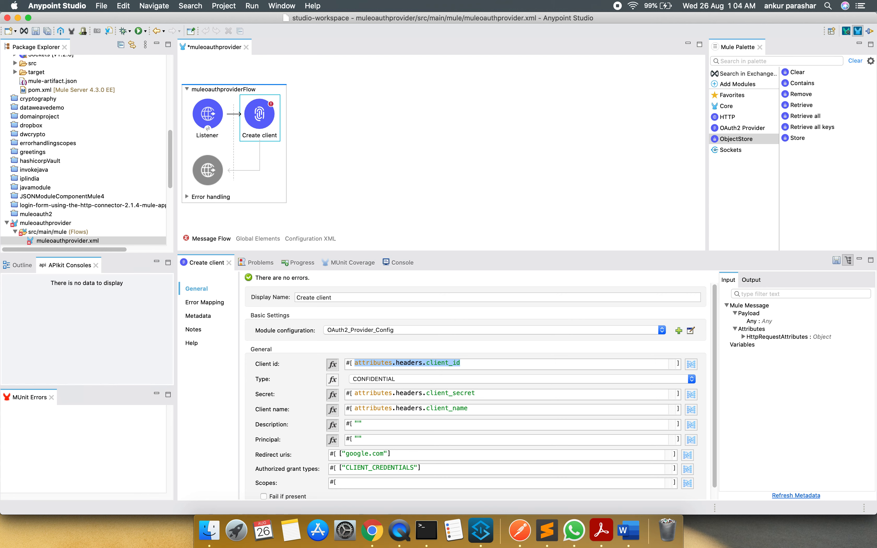
# Set the scopes expression to "", enable Fail if present, and save the flow
pyautogui.click(347, 484)
pyautogui.click(290, 496)
pyautogui.press('super+s')
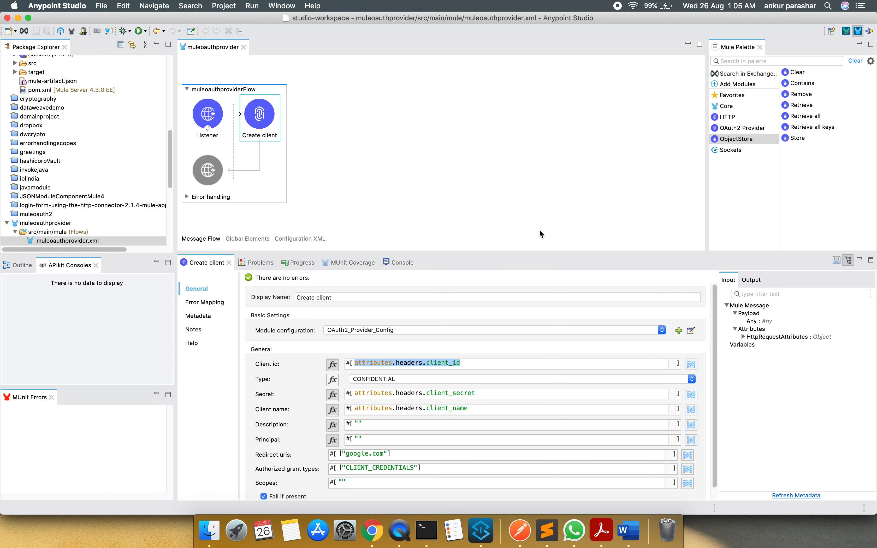
# Add a Set Payload component after Create client with the value expression "Client created successfully."
pyautogui.click(729, 97)
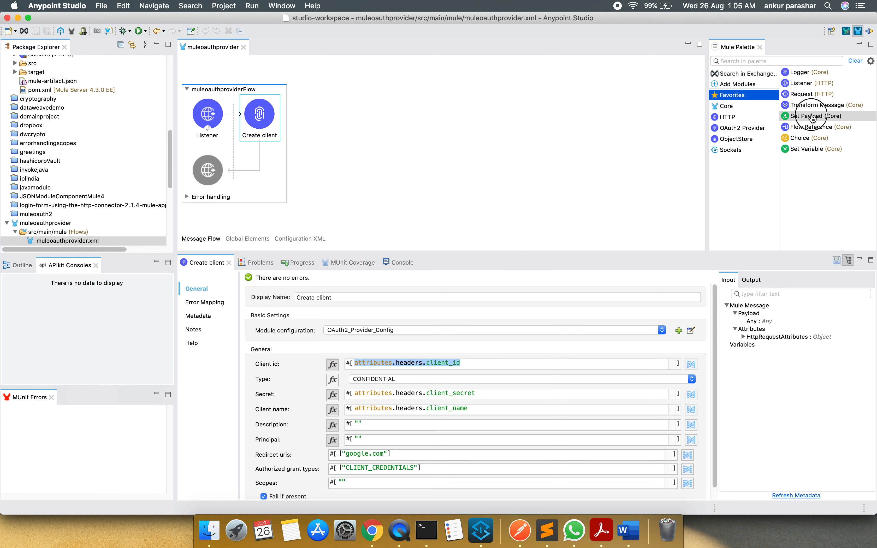
pyautogui.moveTo(812, 118); pyautogui.dragTo(286, 116)
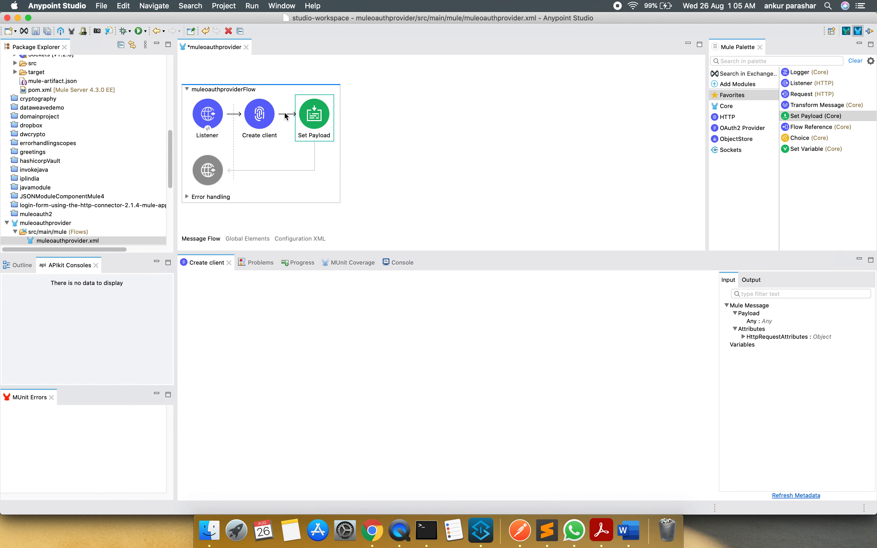
pyautogui.moveTo(323, 329); pyautogui.dragTo(285, 329)
pyautogui.write('""')
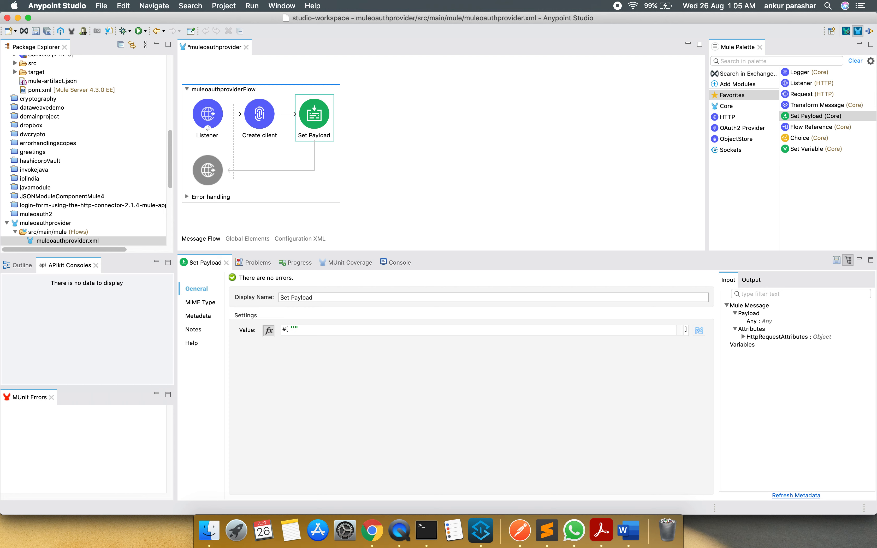
pyautogui.write('Clinet')
pyautogui.write('en')
pyautogui.write('t created successfully.')
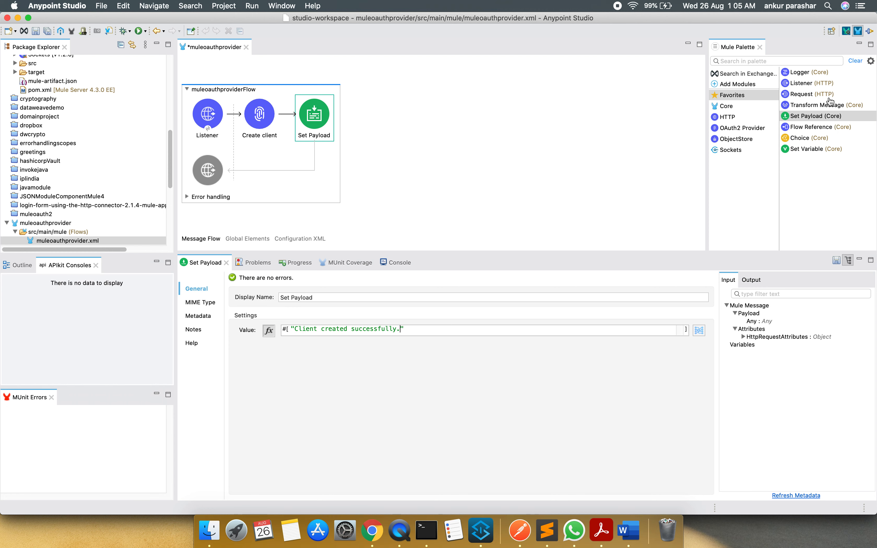
# Add a Logger after Set Payload with the message expression payload, and save the flow
pyautogui.moveTo(807, 75)
pyautogui.mouseDown()
pyautogui.moveTo(337, 134)
pyautogui.moveTo(335, 122)
pyautogui.mouseUp()
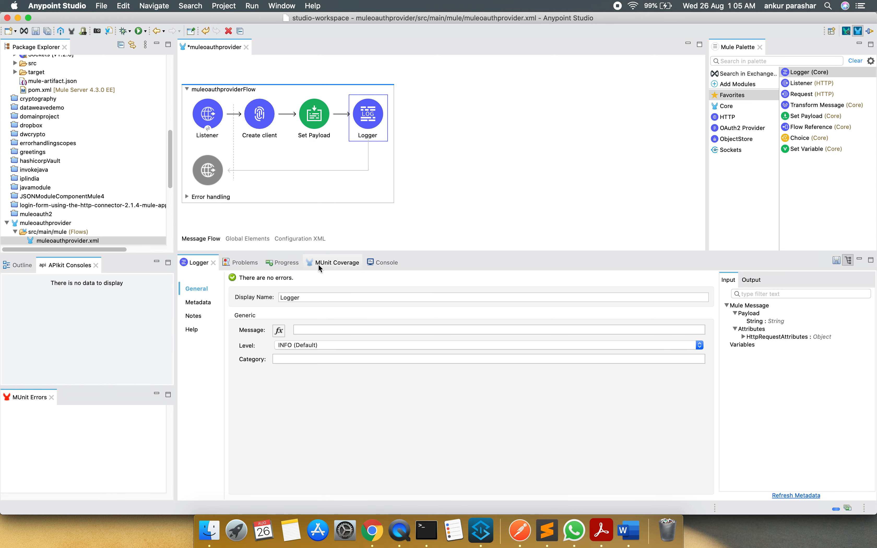
pyautogui.click(280, 331)
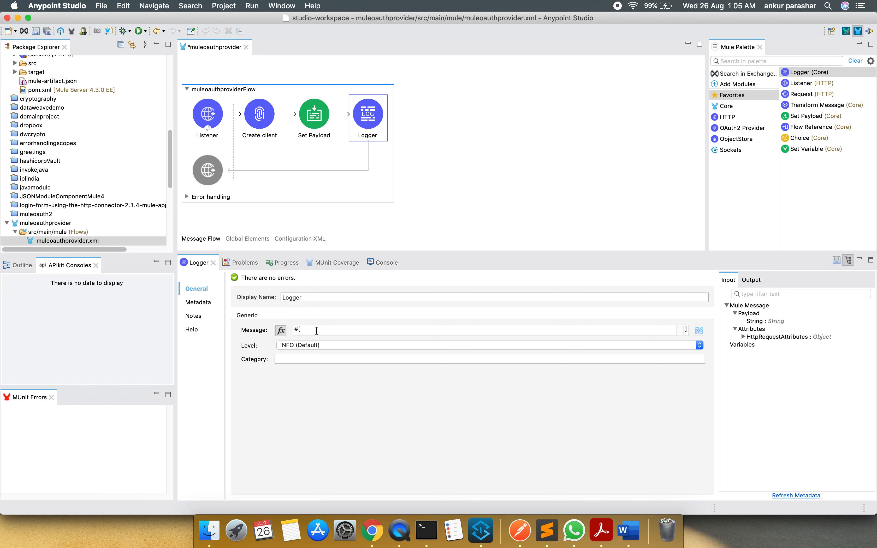
pyautogui.write('payload')
pyautogui.hotkey('ctrl', 's')
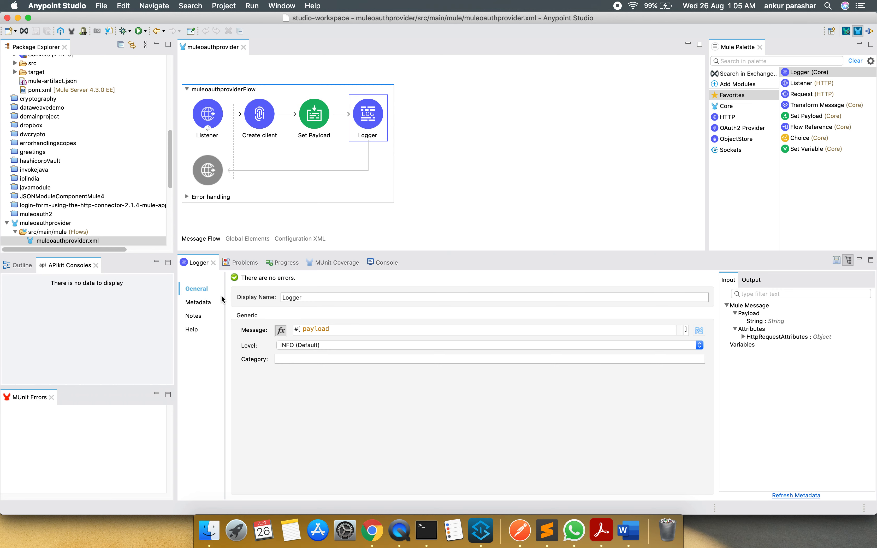
# Rename the muleoauthproviderFlow flow to createClientFlow
pyautogui.click(232, 94)
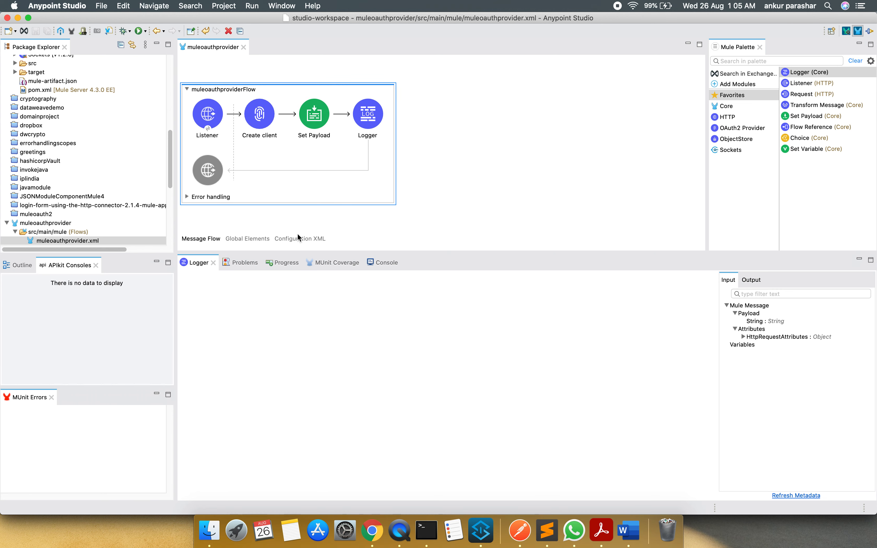
pyautogui.moveTo(393, 305); pyautogui.dragTo(209, 306)
pyautogui.write('createClientFlow')
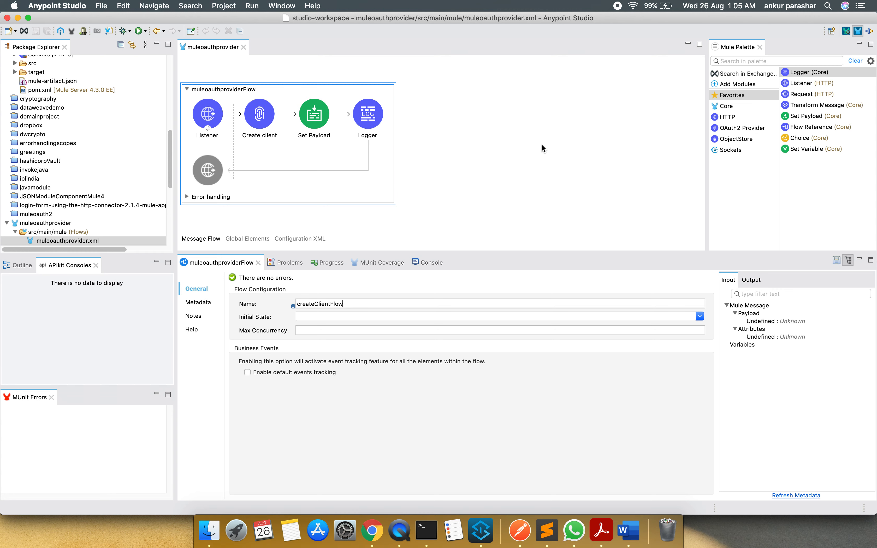
pyautogui.press('Return')
# Create a second flow below createClientFlow with an HTTP Listener whose path is /validateToken
pyautogui.click(721, 118)
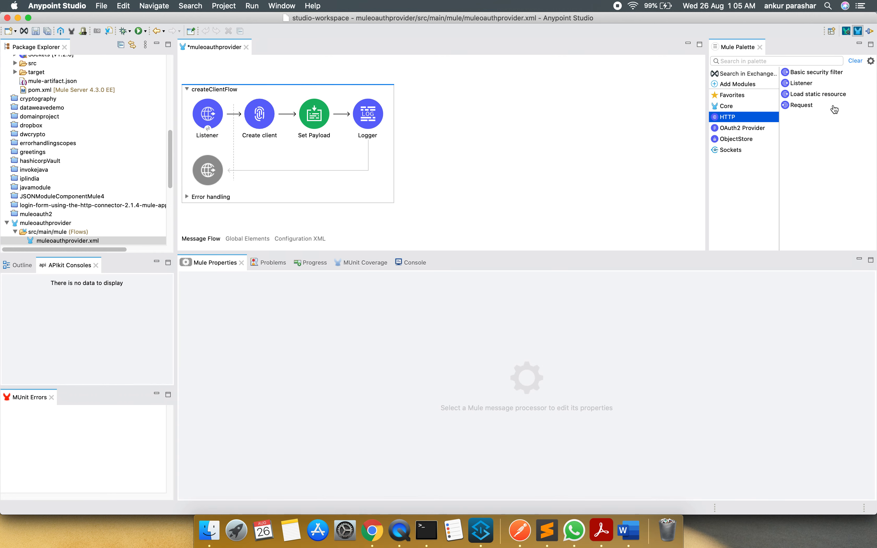
pyautogui.moveTo(808, 83); pyautogui.dragTo(470, 223)
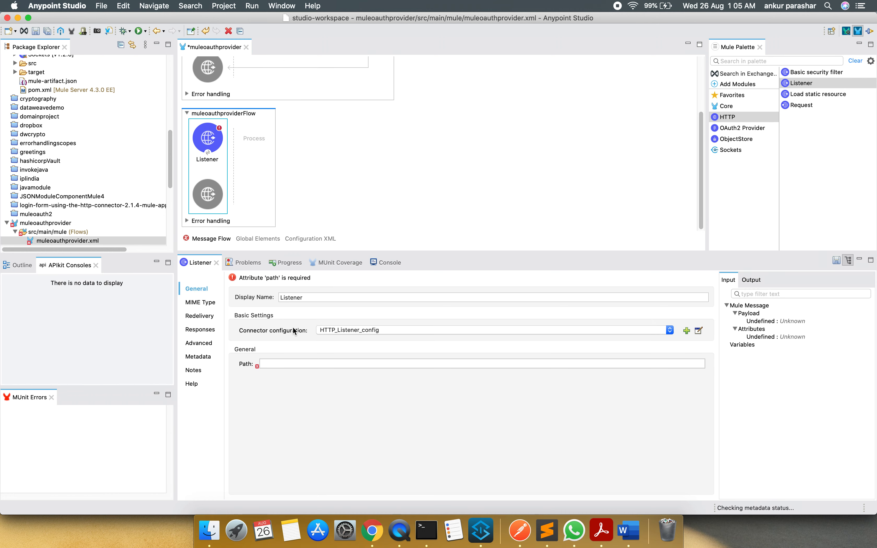
pyautogui.click(296, 365)
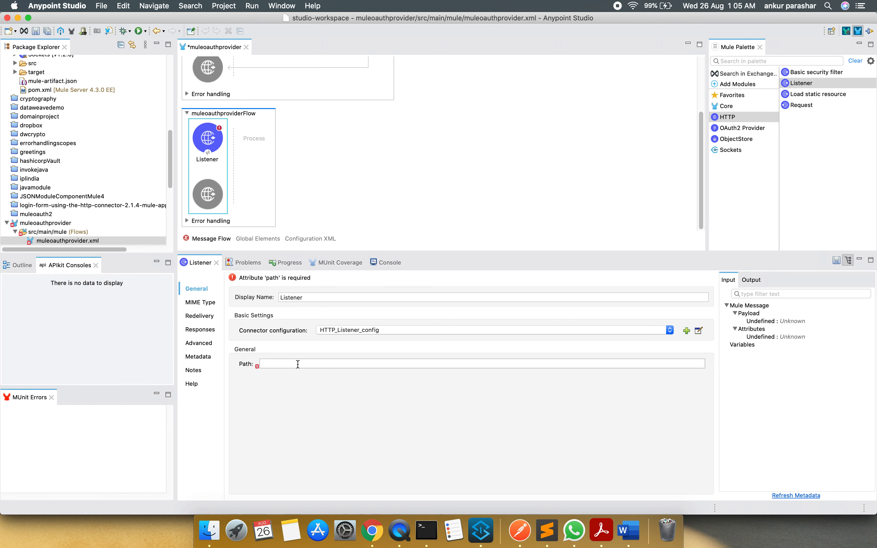
pyautogui.write('/validateToken')
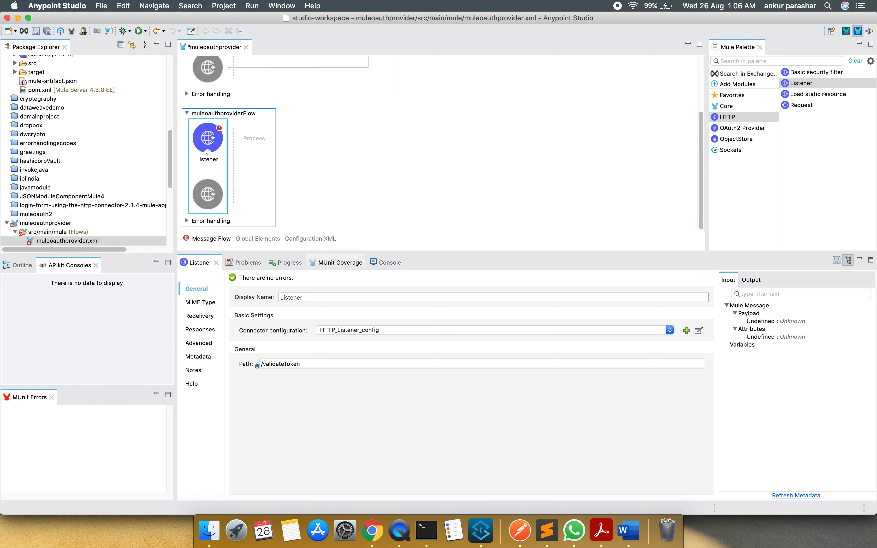
pyautogui.click(445, 189)
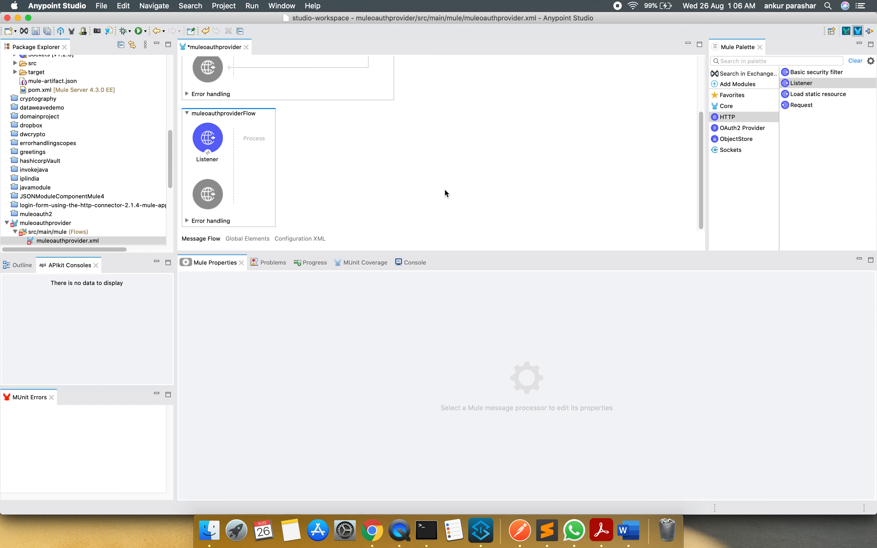
# Add the OAuth2 Provider Validate token operation after the Listener in the second flow
pyautogui.click(757, 128)
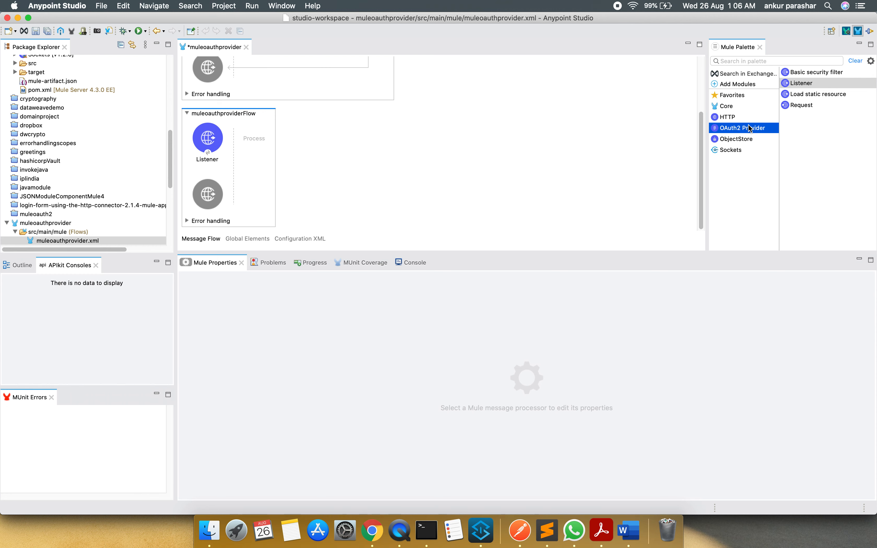
pyautogui.moveTo(815, 108); pyautogui.dragTo(254, 139)
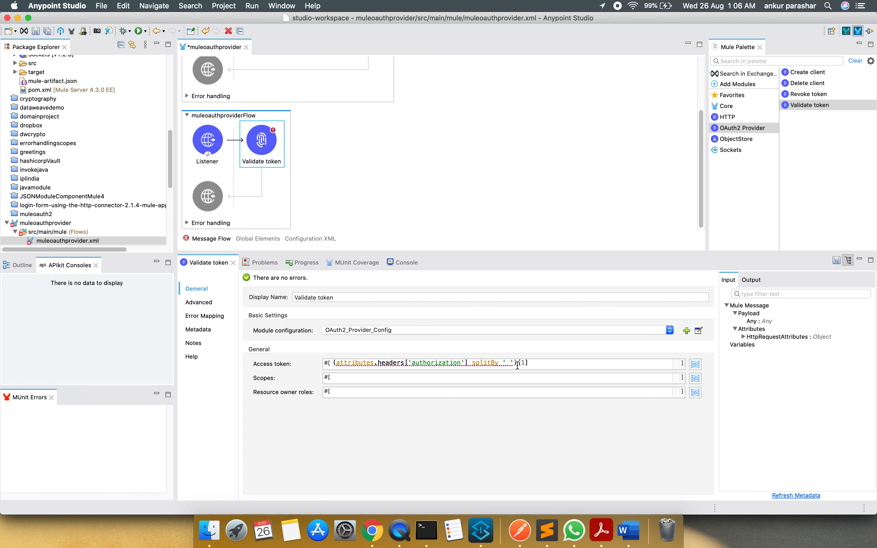
pyautogui.click(493, 377)
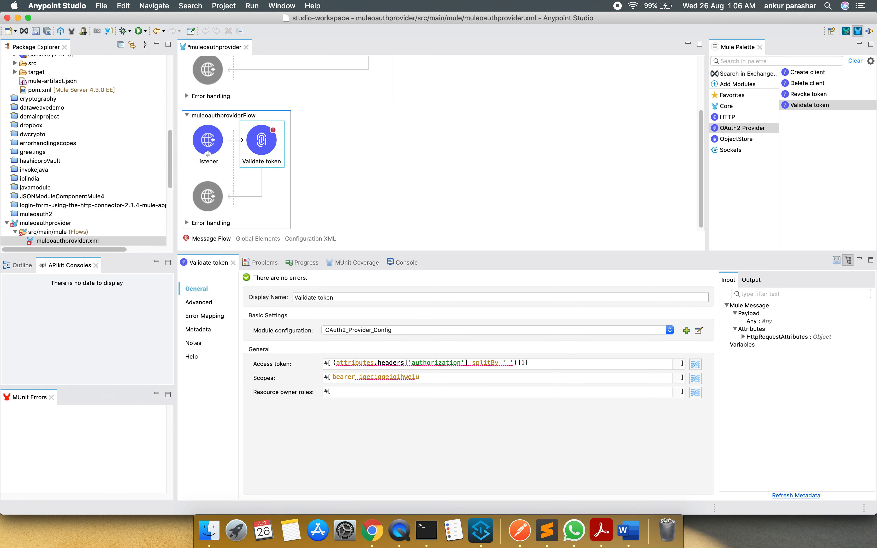
pyautogui.moveTo(359, 377); pyautogui.dragTo(422, 377)
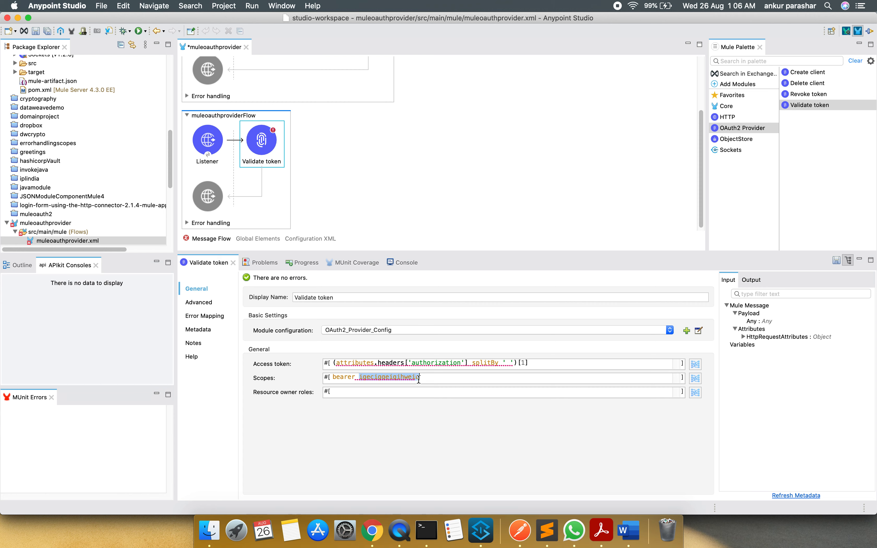
pyautogui.moveTo(428, 378); pyautogui.dragTo(313, 377)
pyautogui.press('BackSpace')
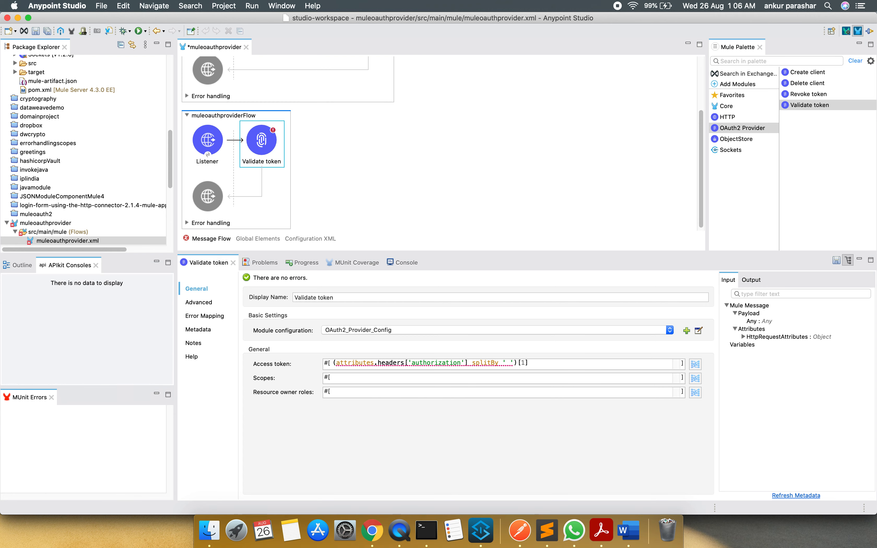
# Save the flow and add a Logger after Validate token with the message expression "Validated token."
pyautogui.press('super+s')
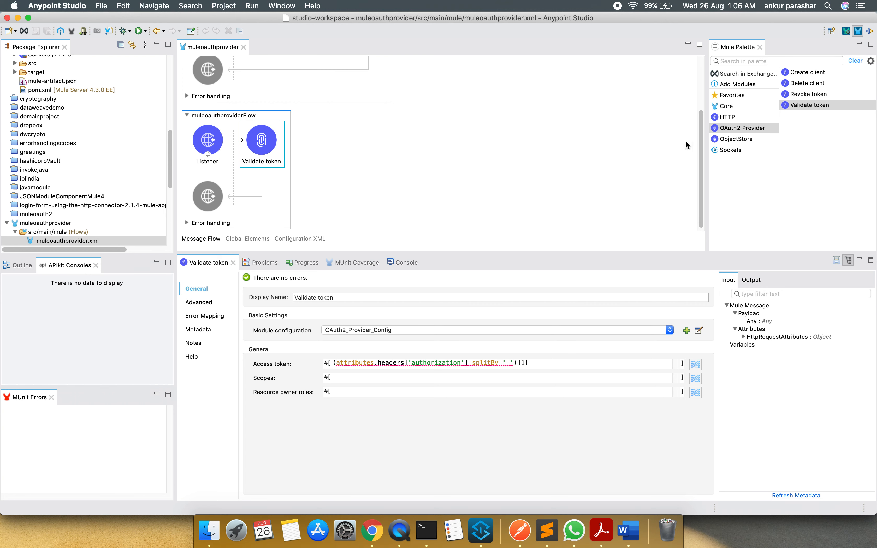
pyautogui.click(739, 96)
pyautogui.moveTo(810, 73); pyautogui.dragTo(286, 141)
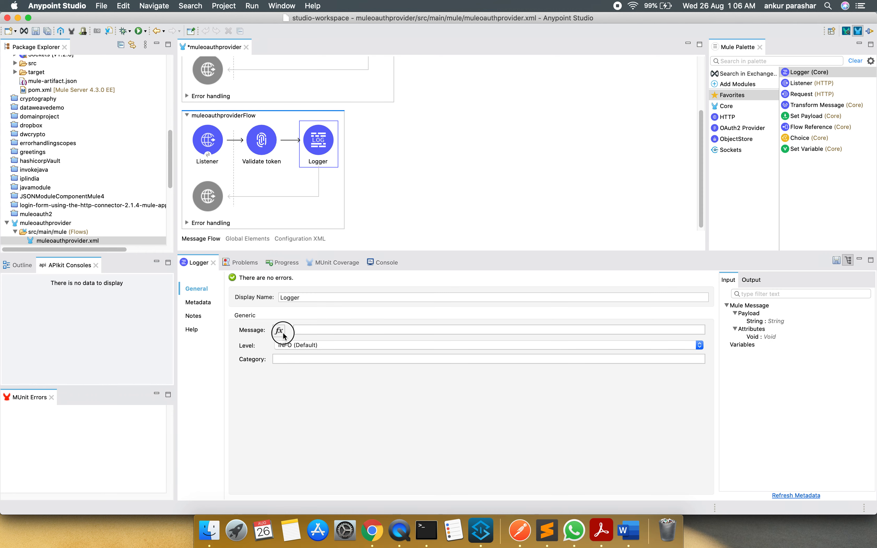
pyautogui.click(280, 329)
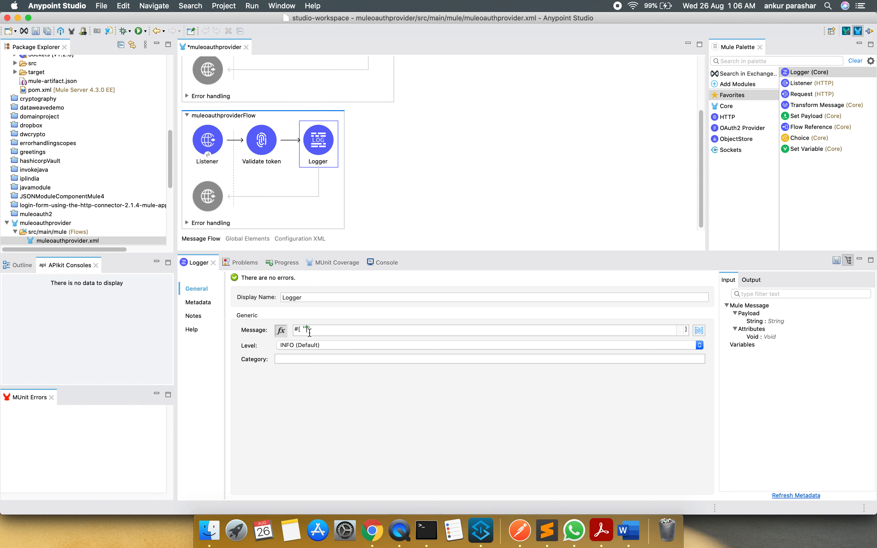
pyautogui.write('"Validated token.')
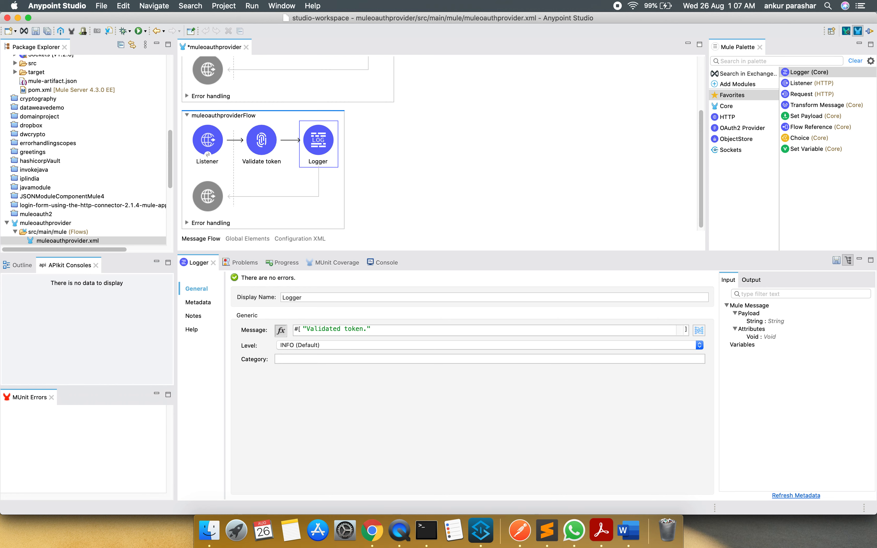
# Save the flow and run the muleoauthprovider project
pyautogui.press('super+s')
pyautogui.rightClick(437, 162)
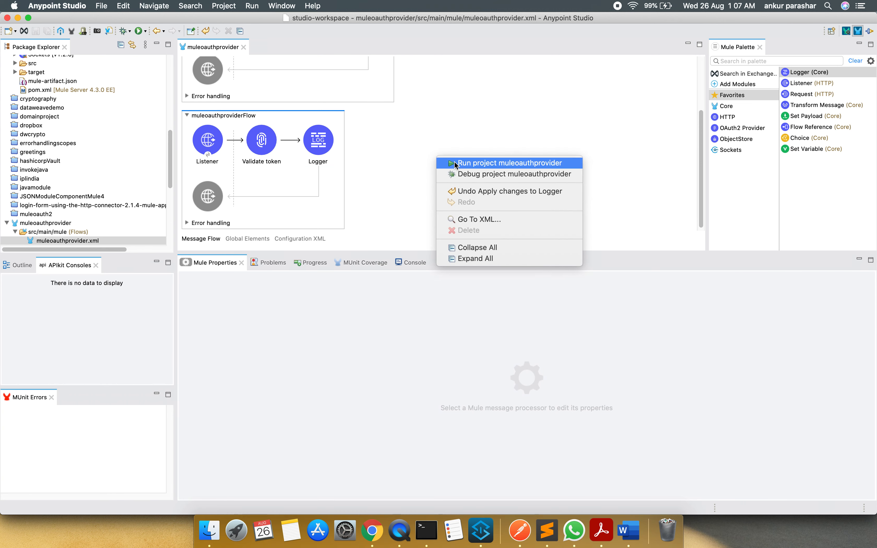
pyautogui.click(456, 164)
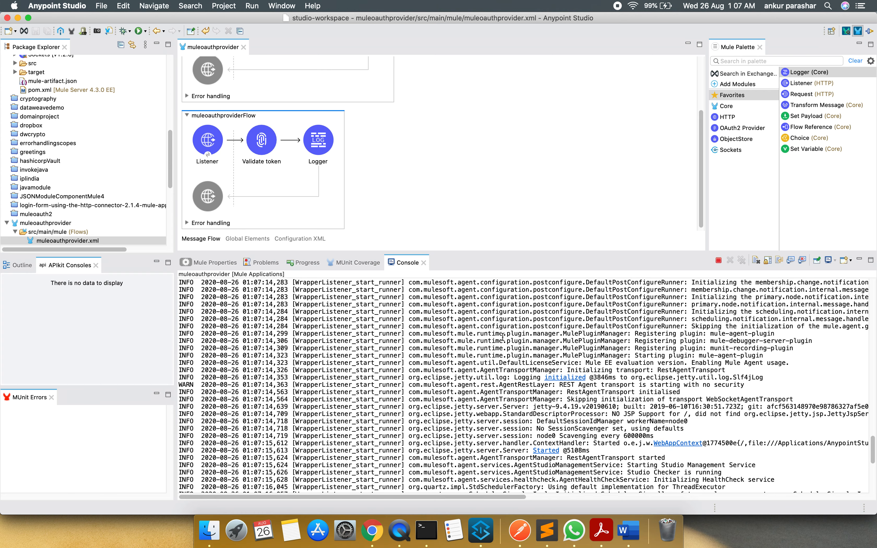
pyautogui.click(523, 520)
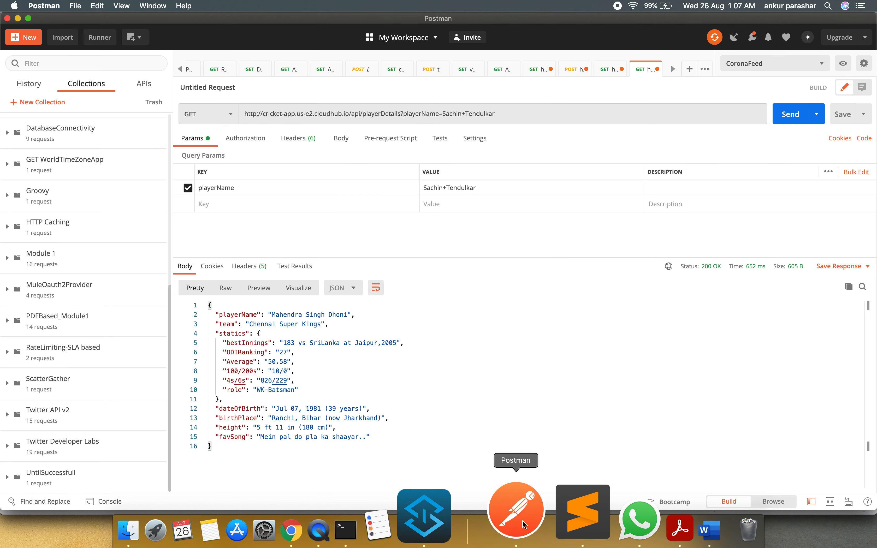
pyautogui.click(690, 69)
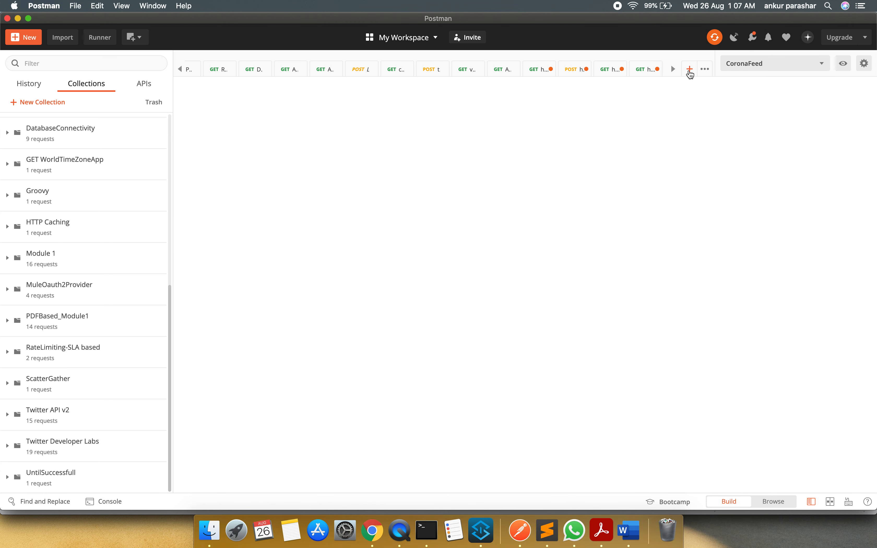
pyautogui.click(393, 113)
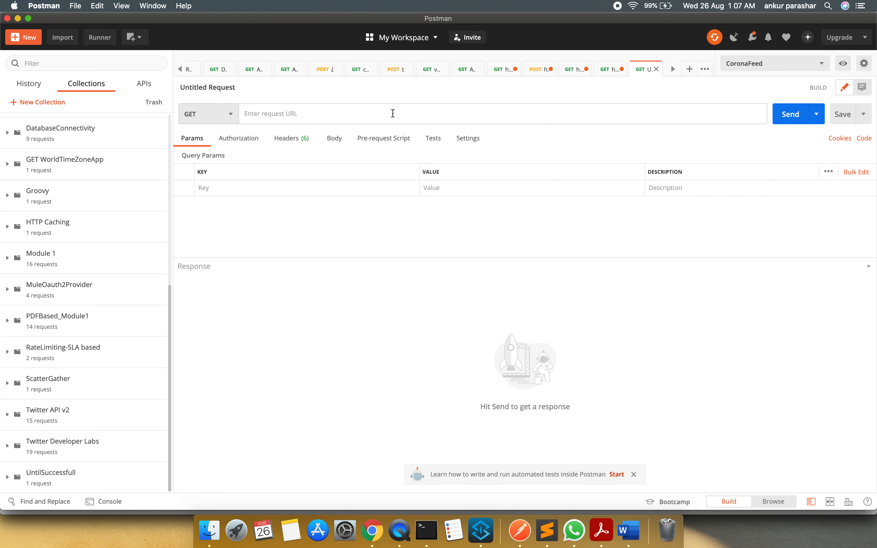
pyautogui.write('htt')
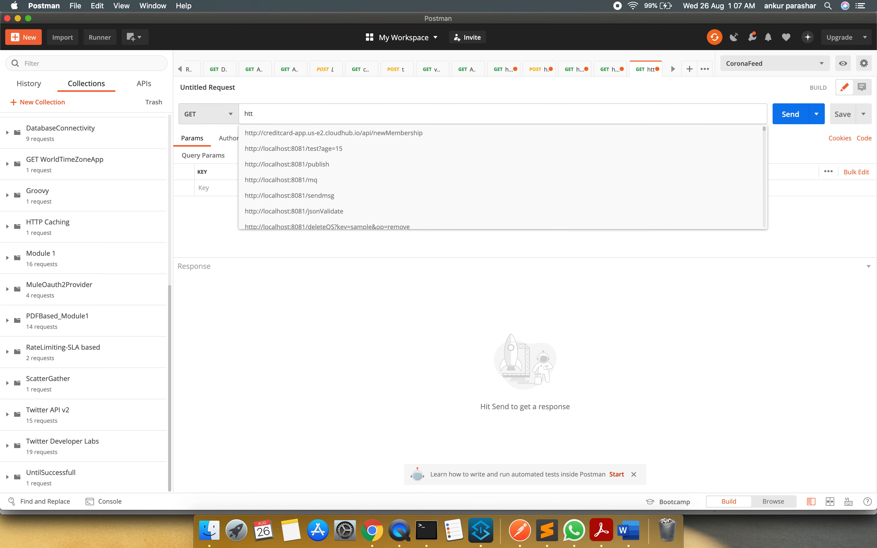
pyautogui.press('Down')
pyautogui.press('Down')
pyautogui.press('Down')
pyautogui.press('Return')
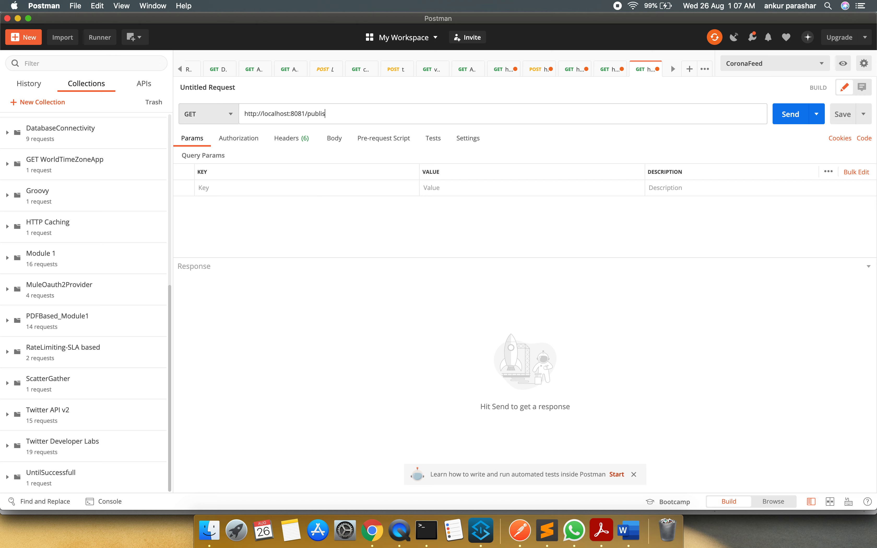
pyautogui.press('BackSpace')
pyautogui.press('BackSpace')
pyautogui.press('BackSpace')
pyautogui.write('clein')
pyautogui.press('BackSpace')
pyautogui.press('BackSpace')
pyautogui.press('BackSpace')
pyautogui.write('ie')
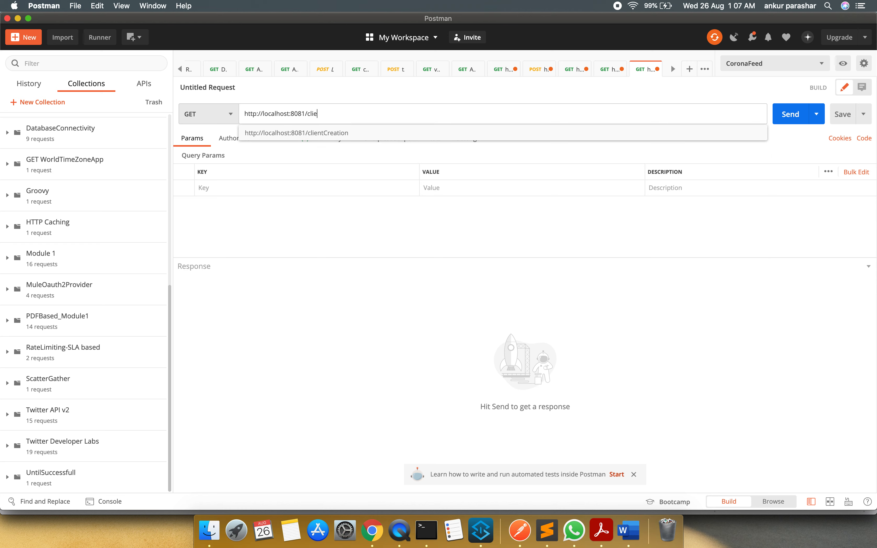
pyautogui.write('nt')
pyautogui.press('Down')
pyautogui.press('Return')
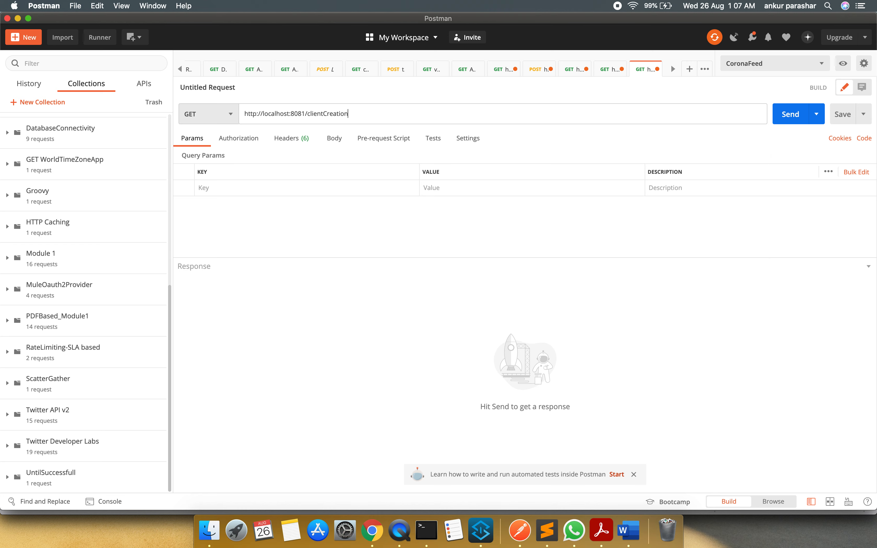
# Switch to Anypoint Studio to check the Listener of createClientFlow, and return to Postman
pyautogui.press('super+Tab')
pyautogui.scroll(4, 504, 197)
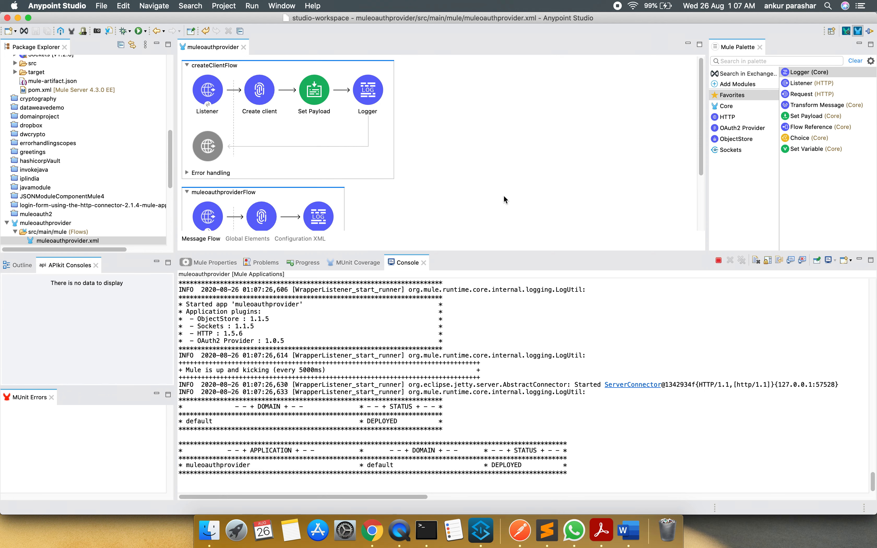
pyautogui.click(213, 92)
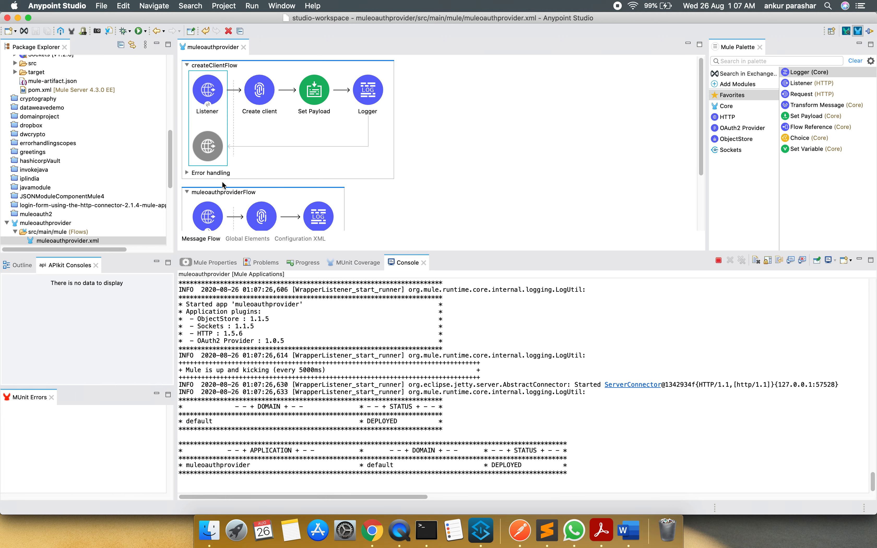
pyautogui.press('super+Tab')
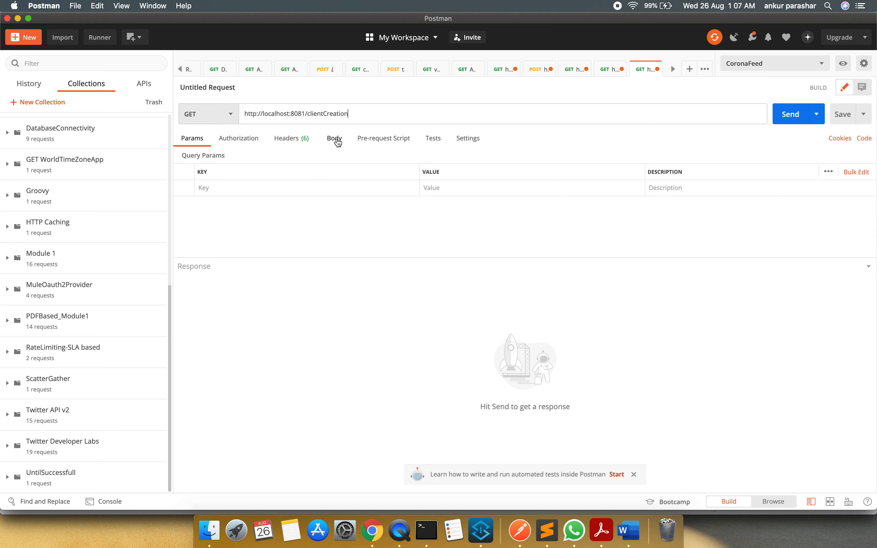
# Add the header keys client_id, client_secret and client_name to the clientCreation request
pyautogui.click(294, 141)
pyautogui.click(243, 185)
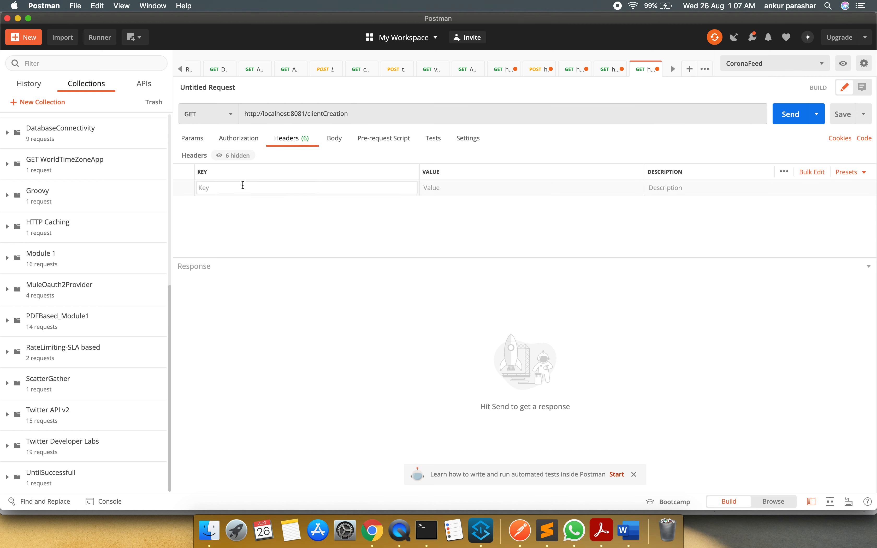
pyautogui.write('clki')
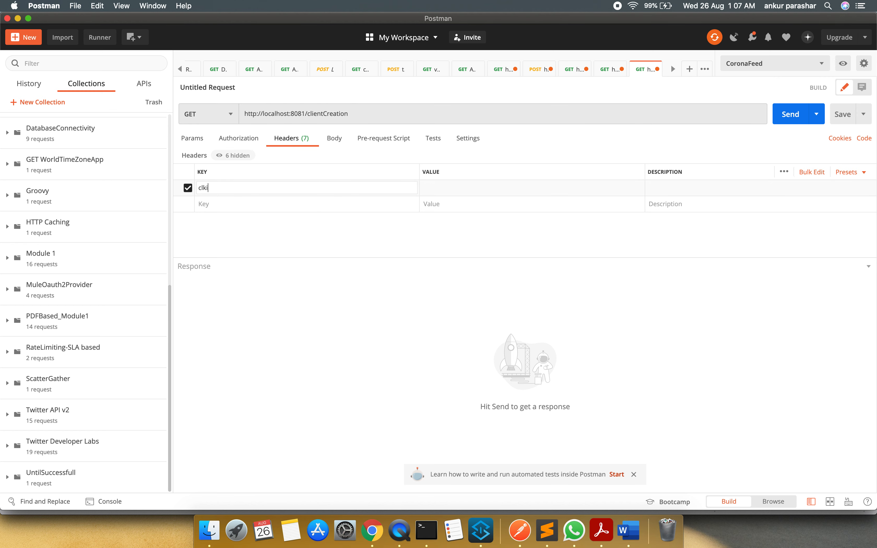
pyautogui.write('entent_id')
pyautogui.click(235, 205)
pyautogui.write('clien')
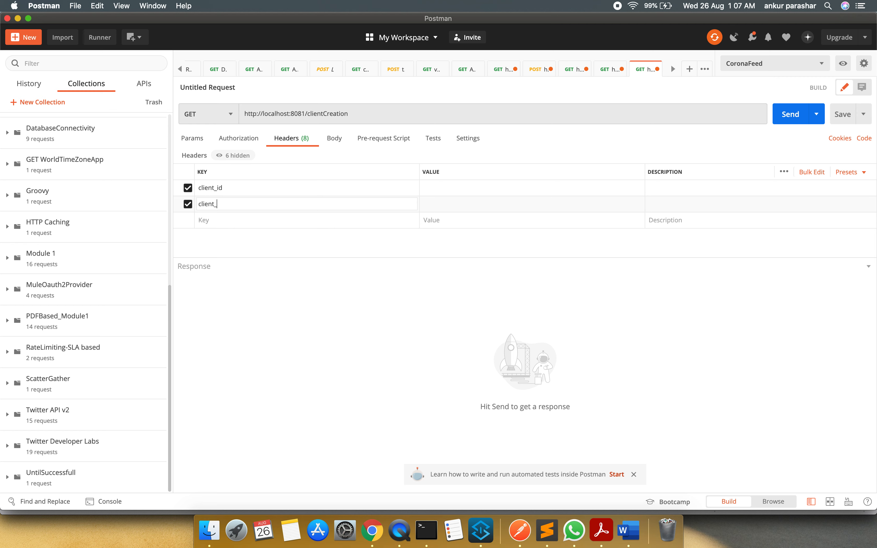
pyautogui.click(224, 221)
pyautogui.write('client_name')
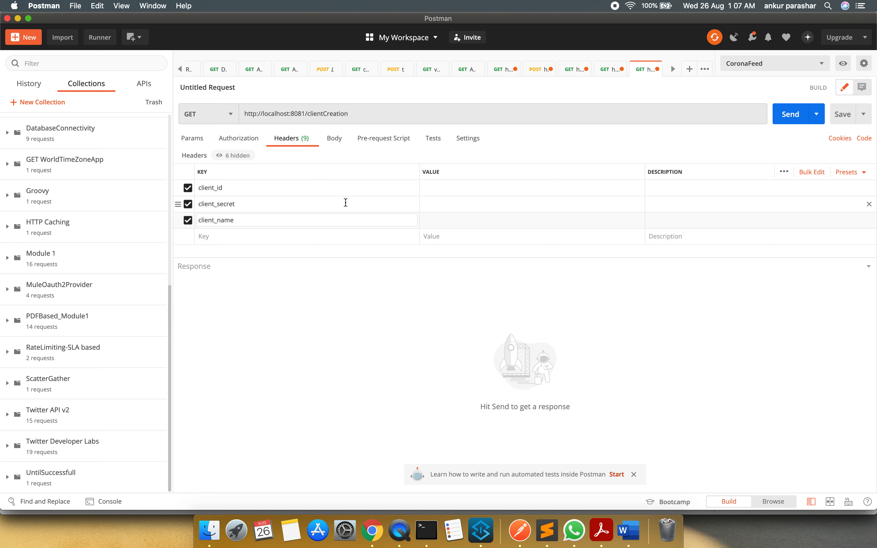
# Fill in the header values with the client ID, the client secret, and abc as client_name
pyautogui.click(439, 186)
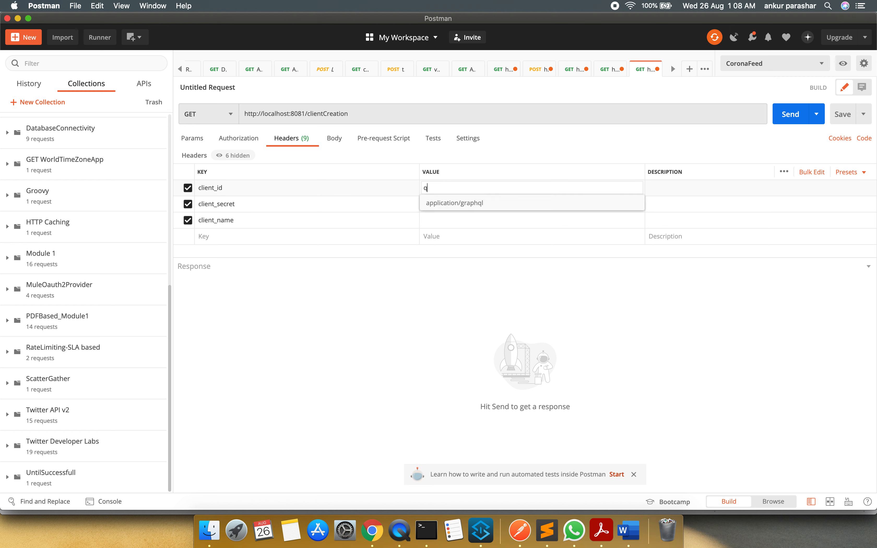
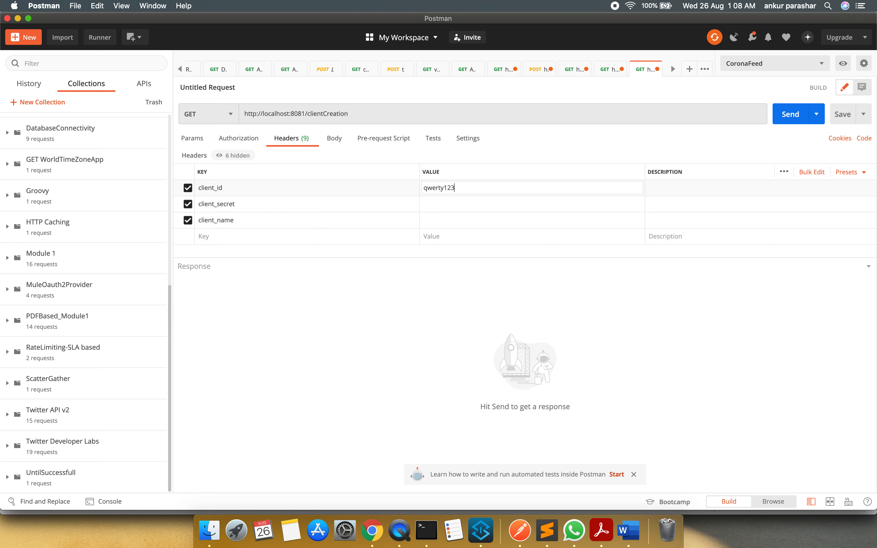
pyautogui.click(436, 204)
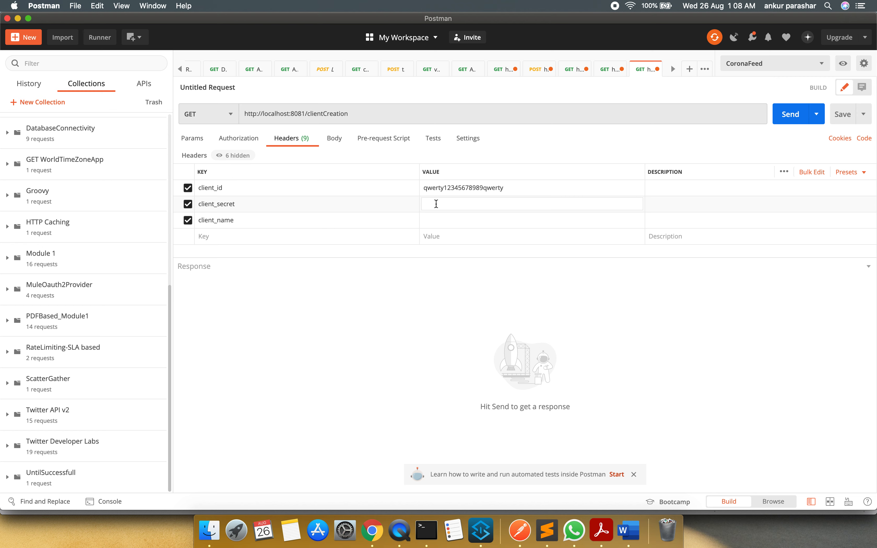
pyautogui.click(454, 221)
pyautogui.write('abc')
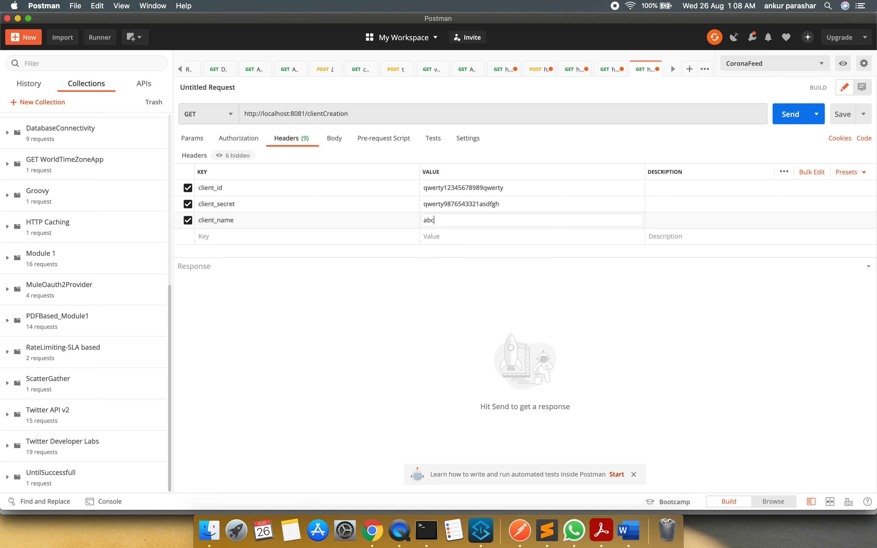
pyautogui.click(447, 298)
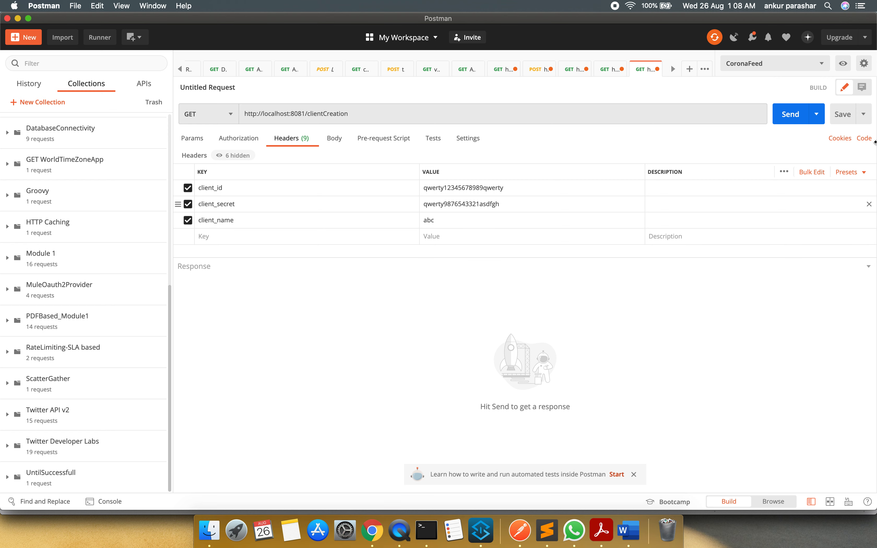
# Send the clientCreation request, and switch to Anypoint Studio to inspect the console log
pyautogui.click(792, 120)
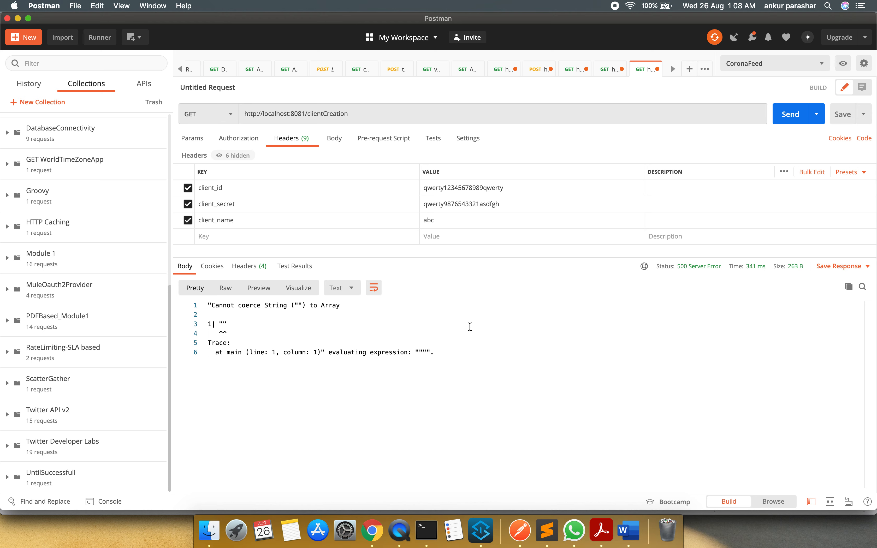
pyautogui.press('super+Tab')
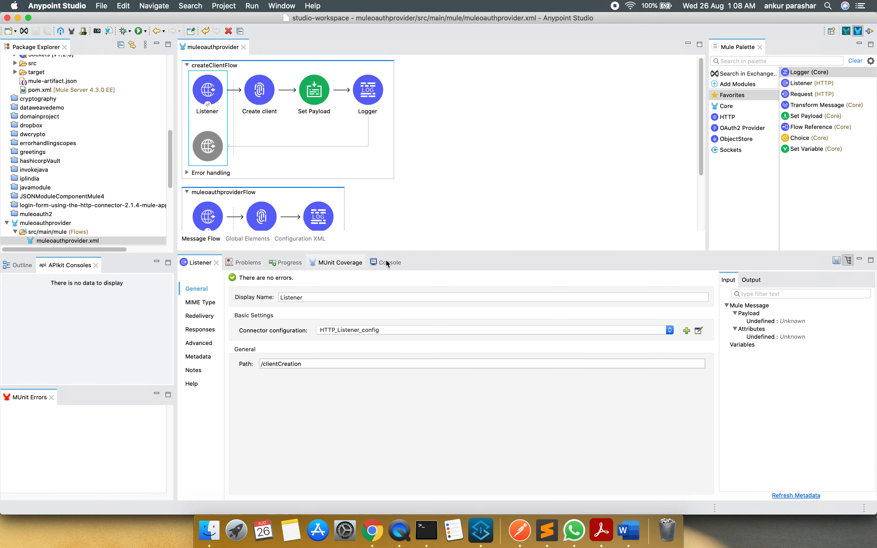
pyautogui.click(388, 264)
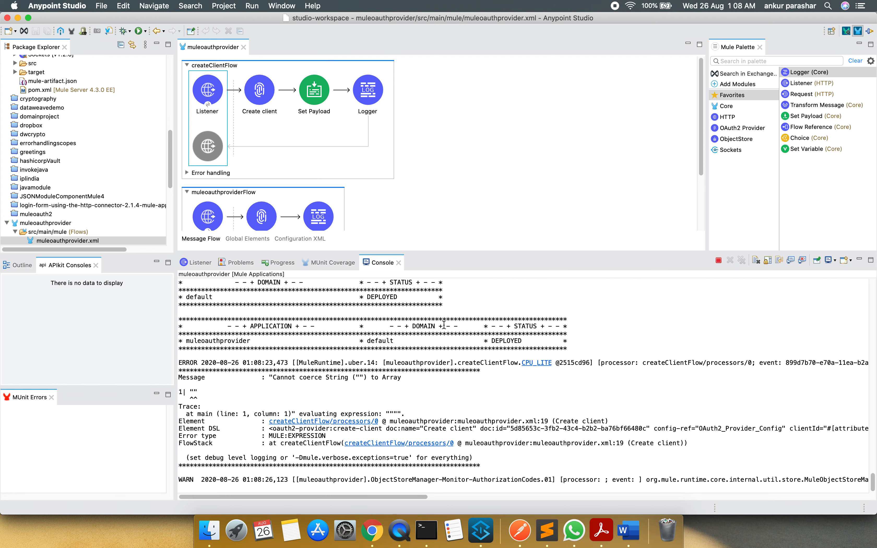
# Clear the Description, Principal and Scopes expressions of Create client in createClientFlow, and save the flow
pyautogui.click(260, 99)
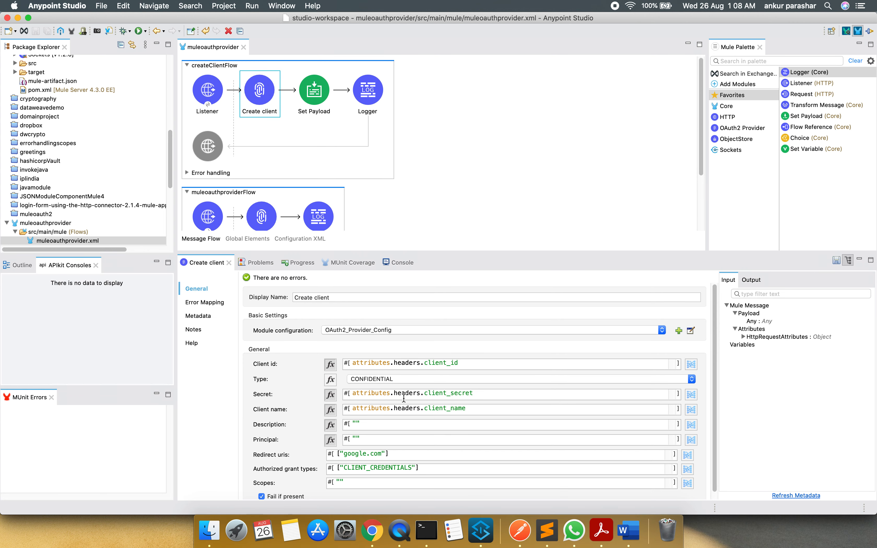
pyautogui.click(368, 424)
pyautogui.click(368, 440)
pyautogui.click(354, 482)
pyautogui.press('BackSpace')
pyautogui.press('BackSpace')
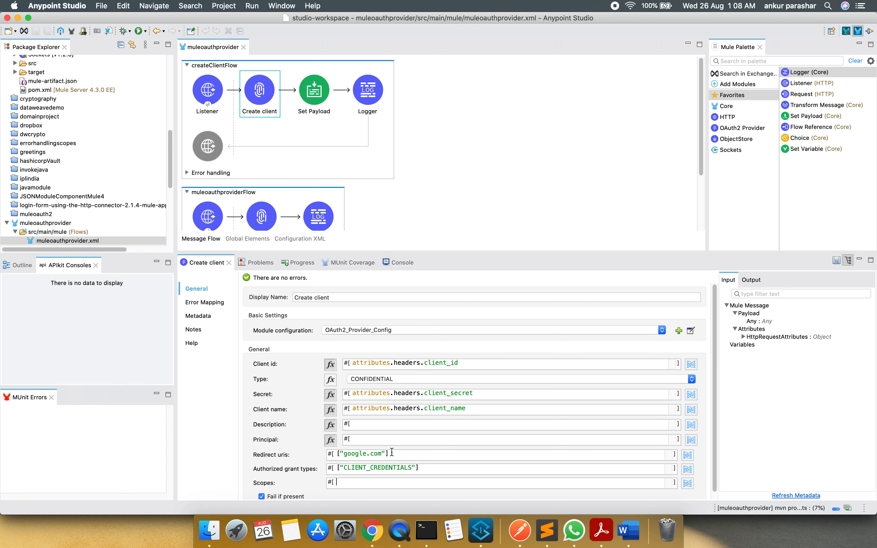
# Clear the console output after the redeployment, and switch to Postman to resend the clientCreation request
pyautogui.click(392, 264)
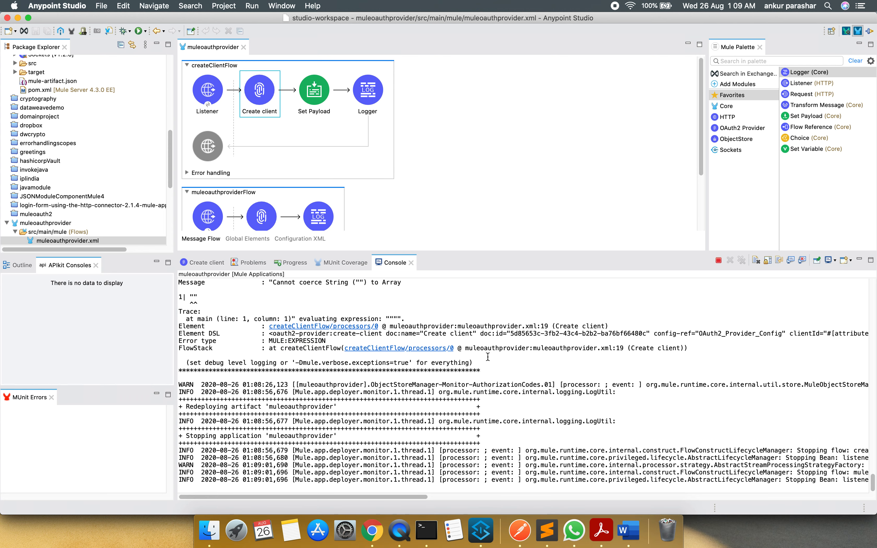
pyautogui.click(757, 260)
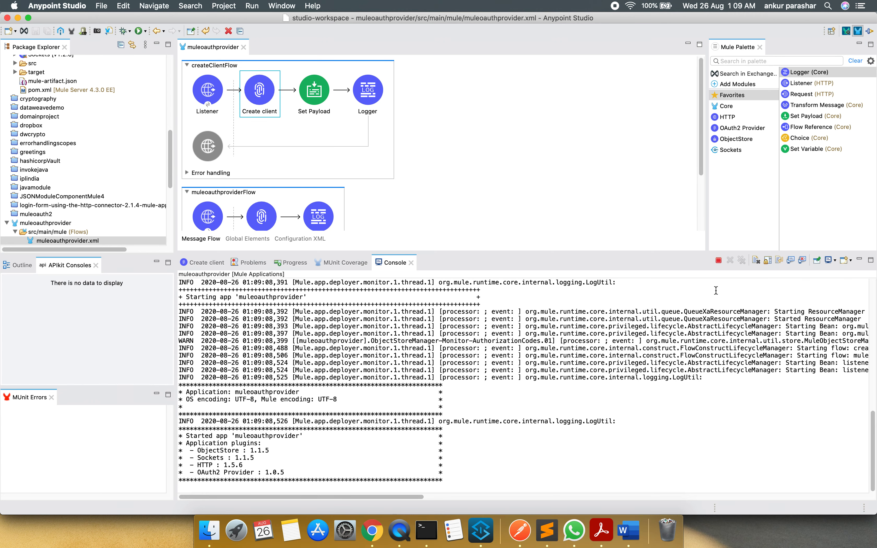
pyautogui.click(757, 260)
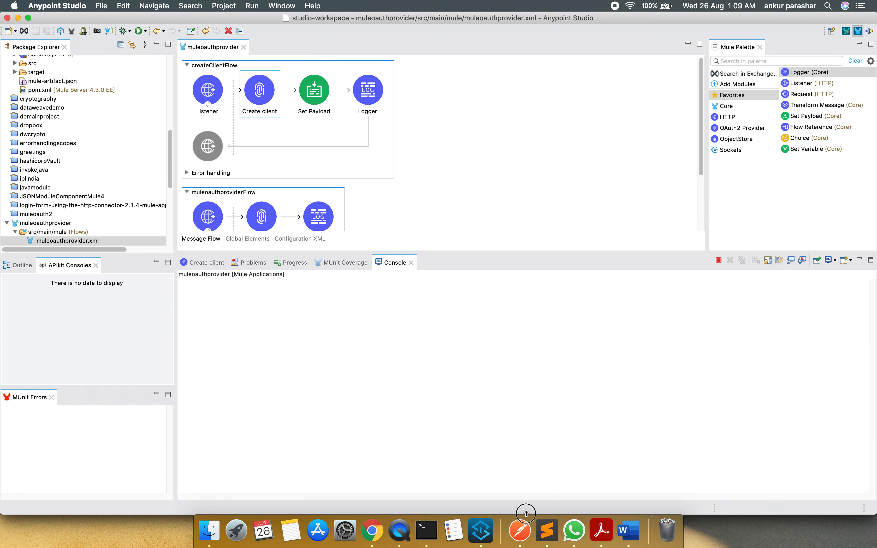
pyautogui.click(520, 530)
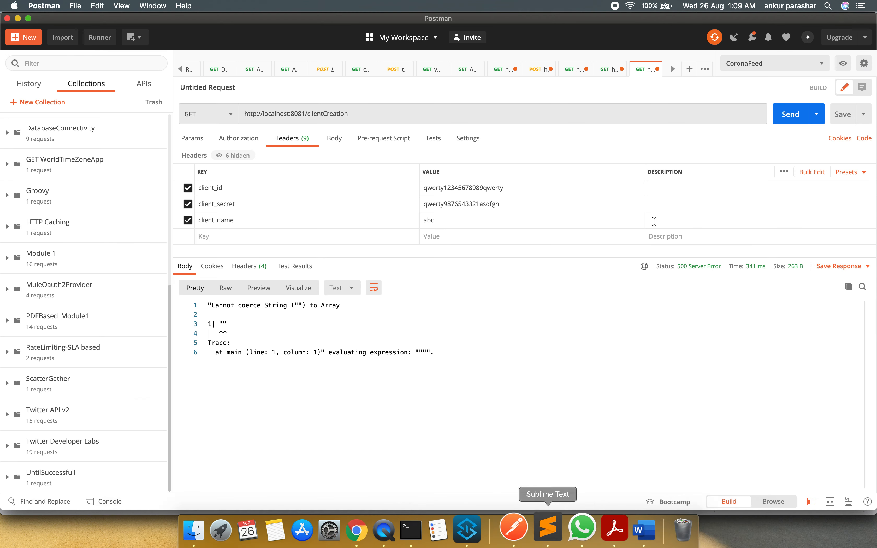
pyautogui.click(790, 114)
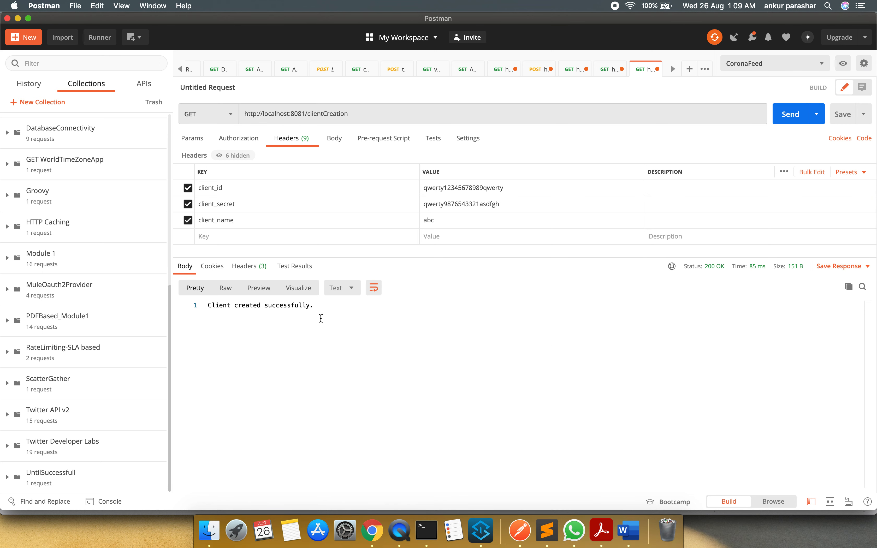
pyautogui.click(692, 72)
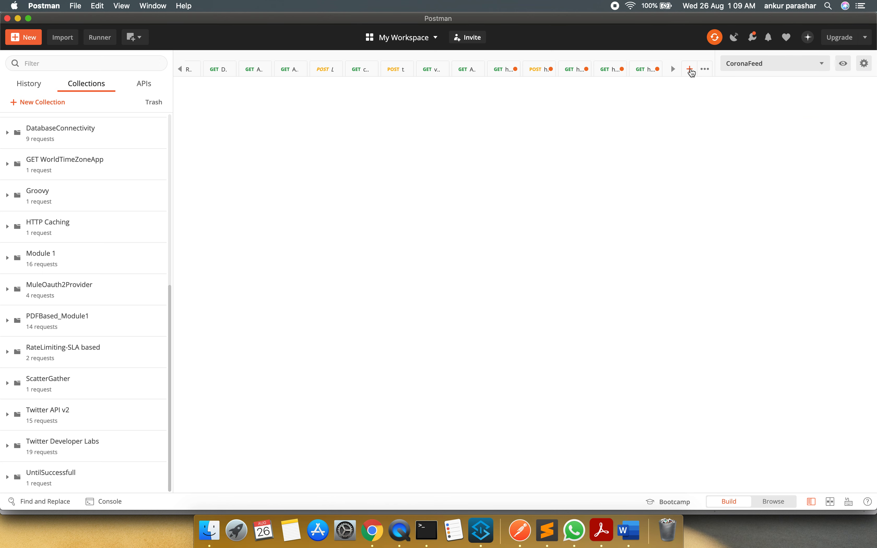
pyautogui.click(318, 113)
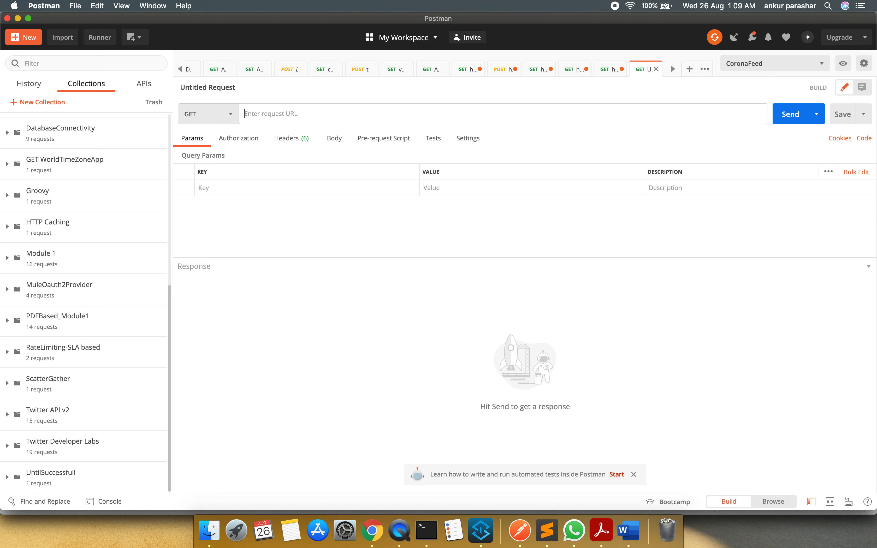
pyautogui.write('htt')
pyautogui.press('Down')
pyautogui.press('Down')
pyautogui.press('Down')
pyautogui.press('Down')
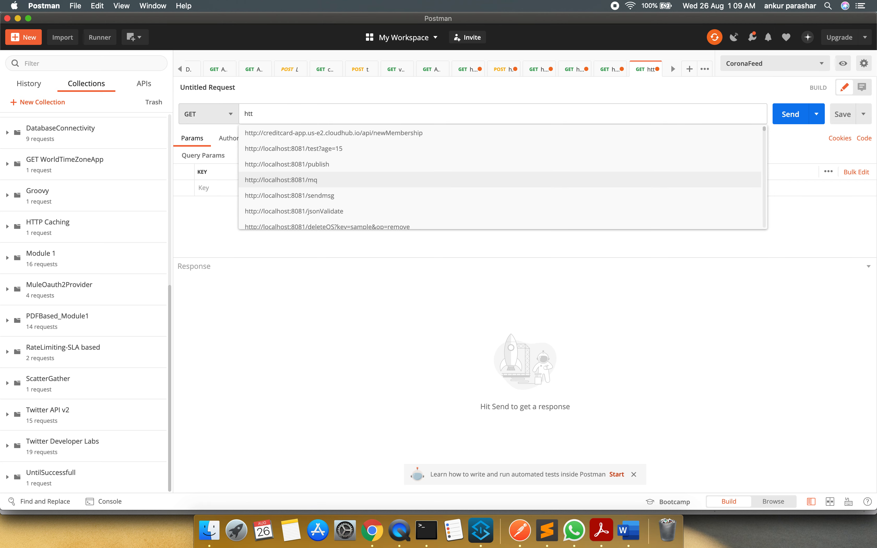
pyautogui.press('Return')
pyautogui.write('tok')
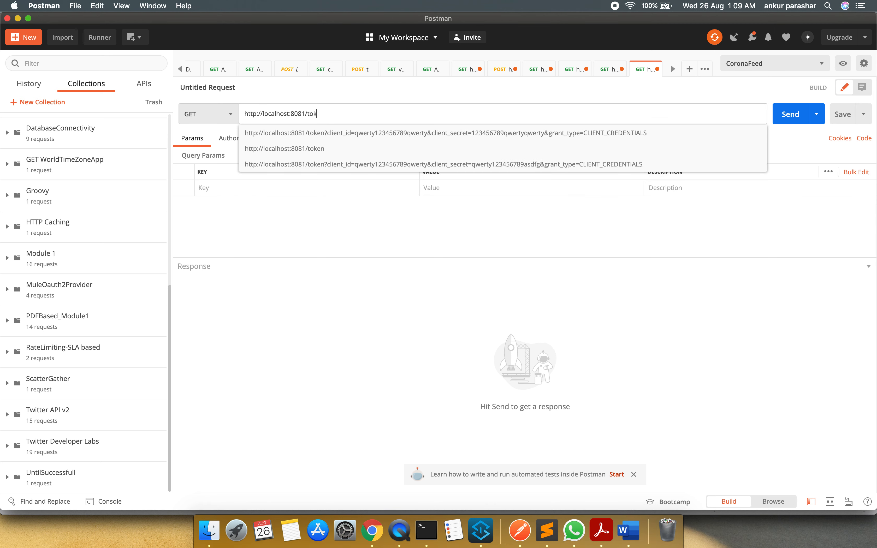
pyautogui.write('en')
pyautogui.press('Down')
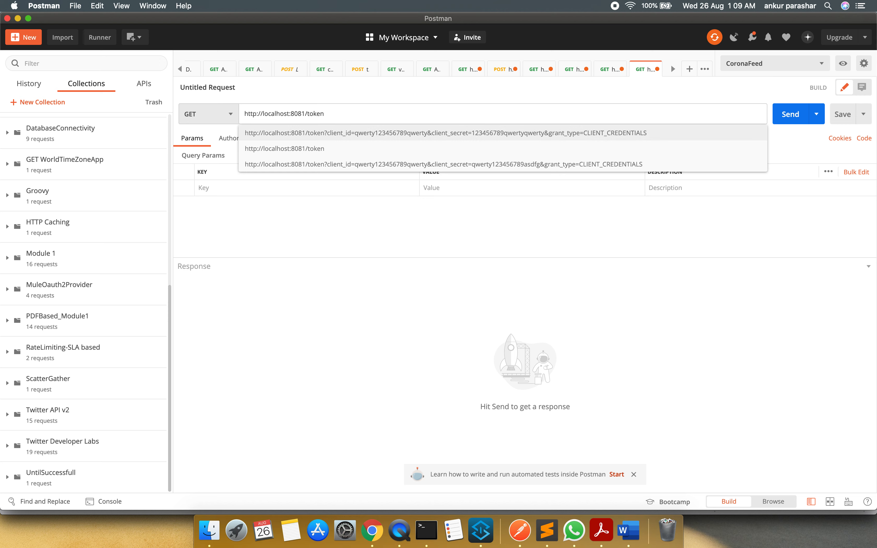
pyautogui.press('Return')
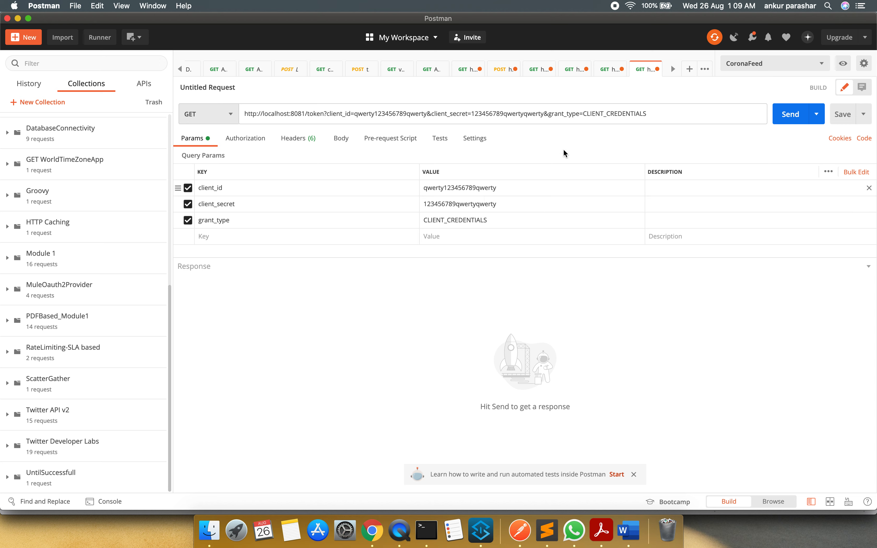
# Copy the client ID from the clientCreation request's headers into the token request's client_id parameter
pyautogui.click(606, 70)
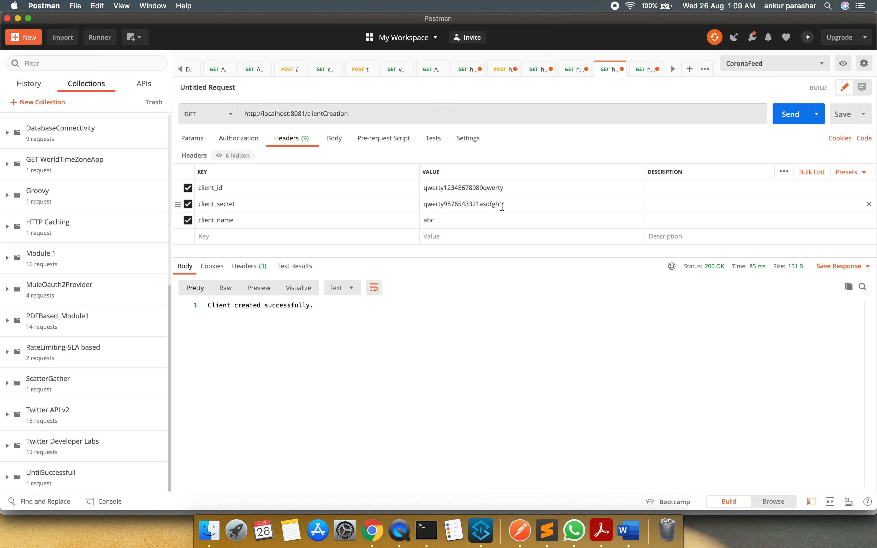
pyautogui.moveTo(506, 203); pyautogui.dragTo(413, 207)
pyautogui.click(517, 188)
pyautogui.moveTo(517, 188); pyautogui.dragTo(419, 188)
pyautogui.press('super+c')
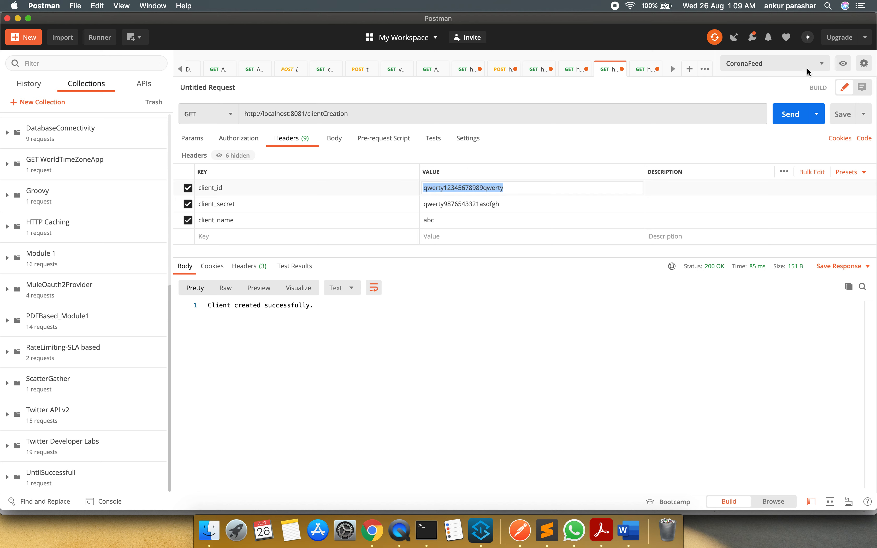
pyautogui.click(643, 72)
pyautogui.click(644, 72)
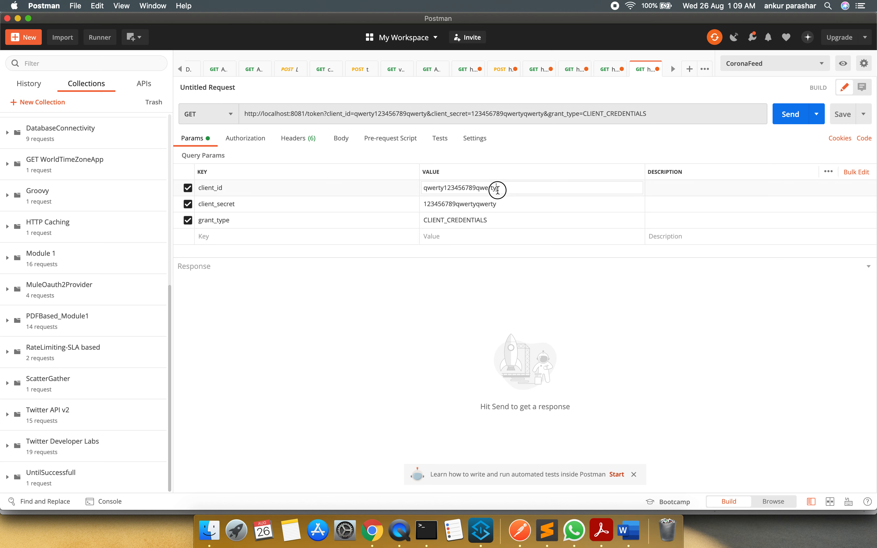
pyautogui.moveTo(505, 186); pyautogui.dragTo(391, 189)
pyautogui.press('super+v')
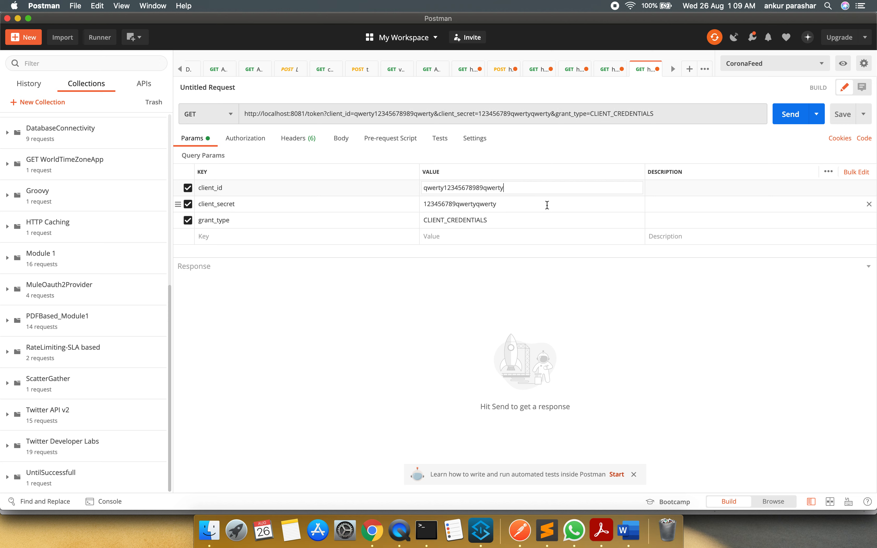
# Copy the client secret from the clientCreation request into the token request's client_secret parameter, and send the token request
pyautogui.click(508, 205)
pyautogui.click(609, 70)
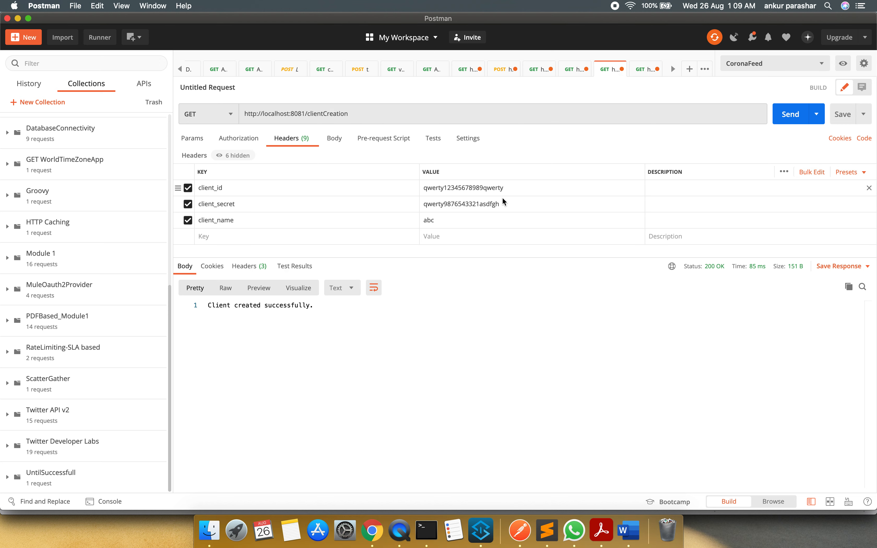
pyautogui.doubleClick(503, 204)
pyautogui.press('super+c')
pyautogui.moveTo(503, 204); pyautogui.dragTo(450, 210)
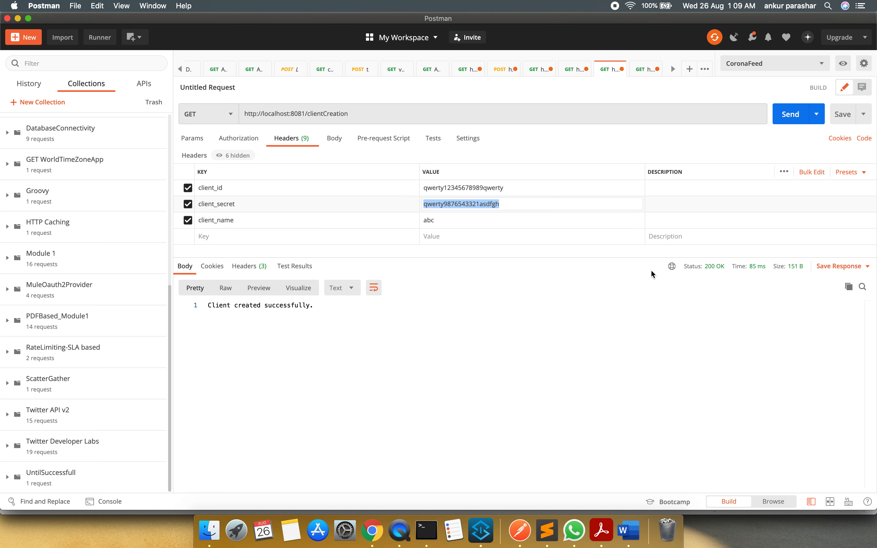
pyautogui.click(642, 73)
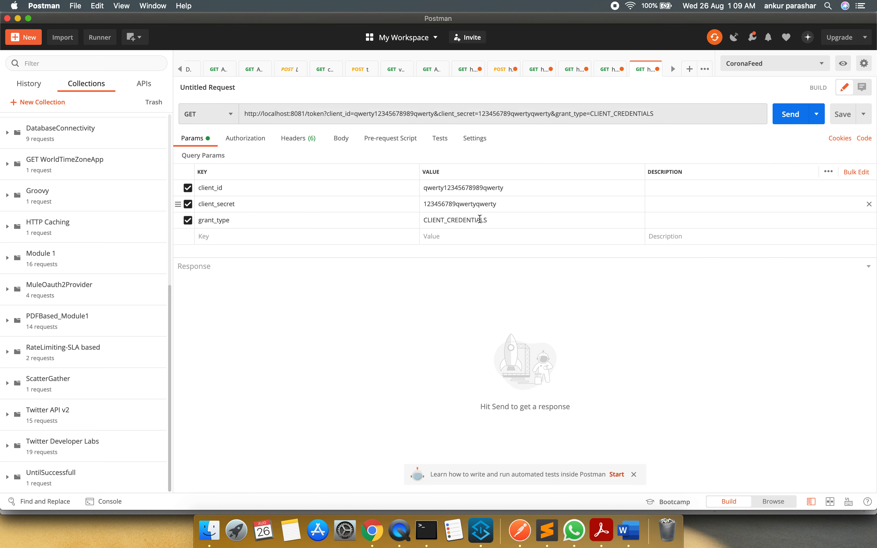
pyautogui.click(500, 205)
pyautogui.moveTo(500, 204); pyautogui.dragTo(397, 197)
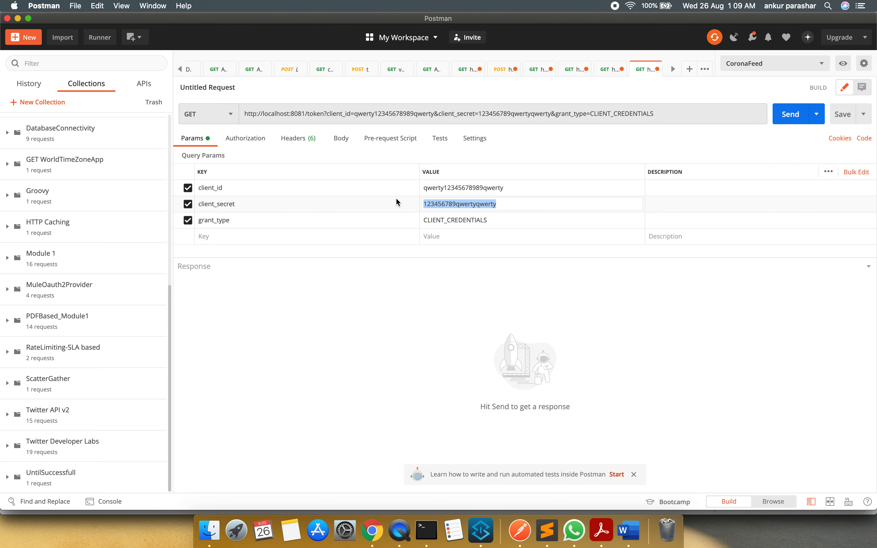
pyautogui.press('super+v')
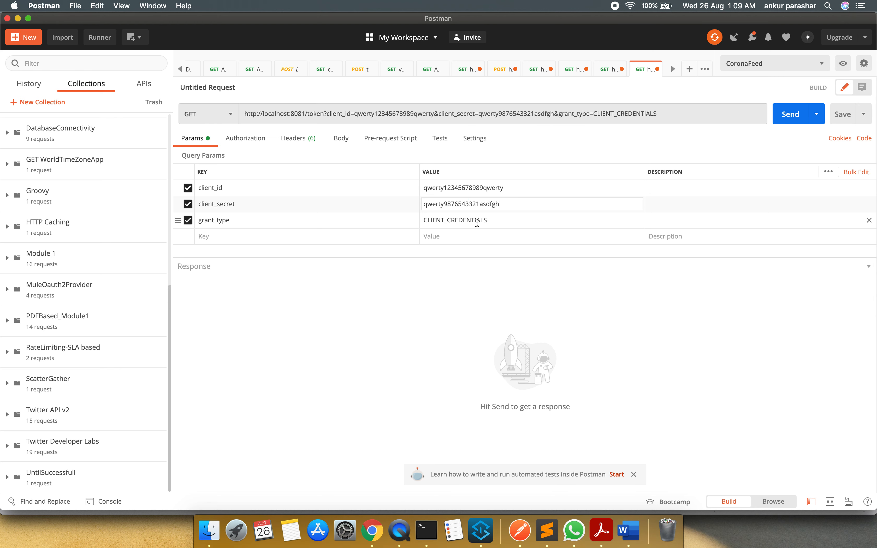
pyautogui.click(792, 119)
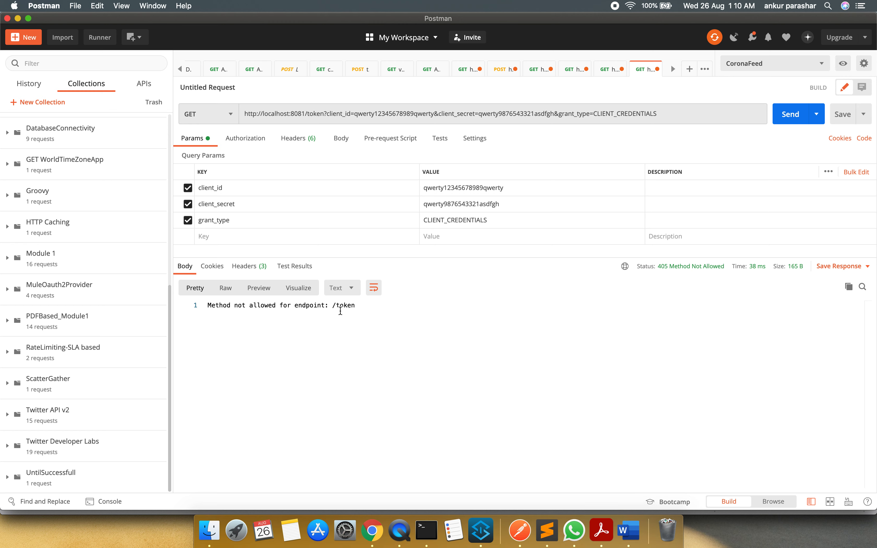
# Change the token request's method to POST and send it again
pyautogui.click(221, 114)
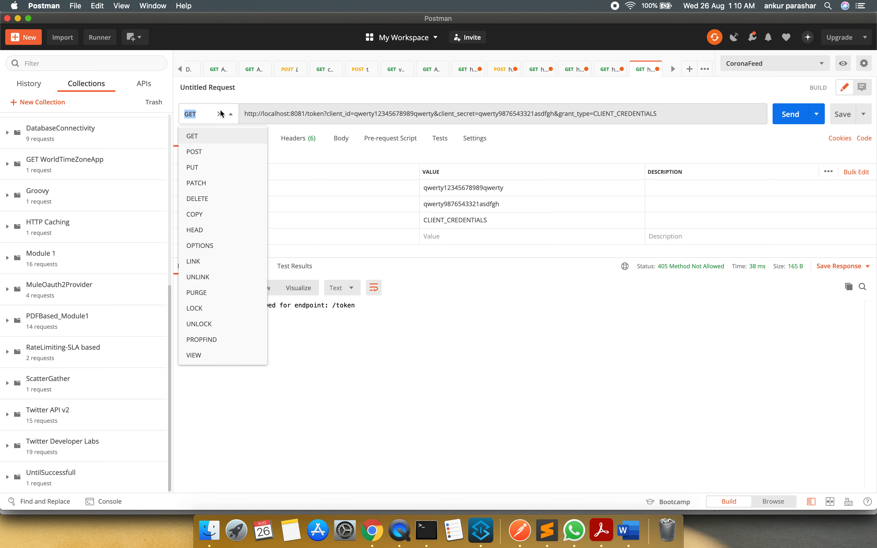
pyautogui.click(204, 150)
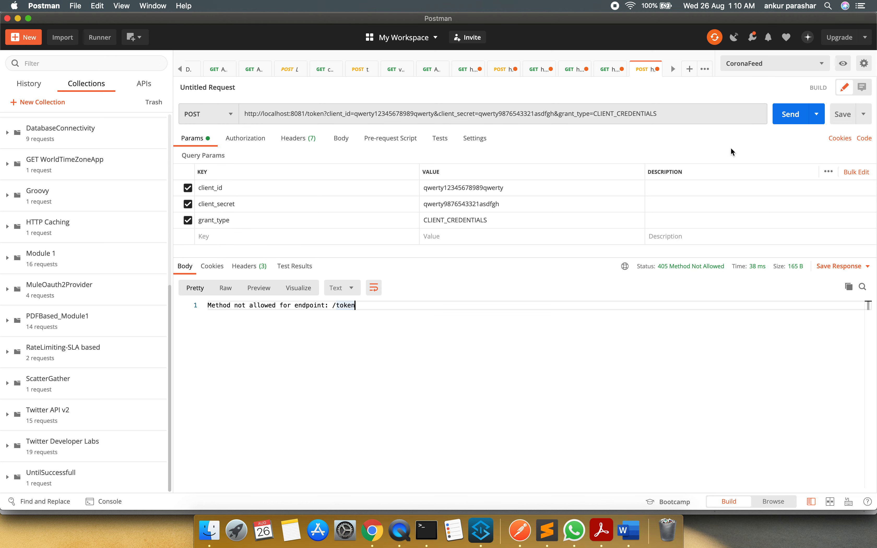
pyautogui.click(793, 123)
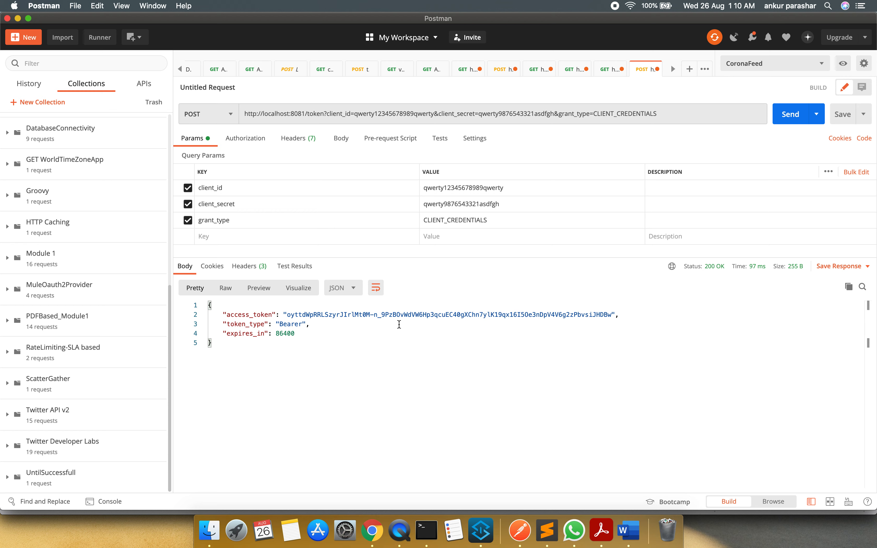
# Switch to Anypoint Studio, examine the token path and token settings in OAuth2_Provider_Config, and return to the message flow without changing them
pyautogui.click(318, 118)
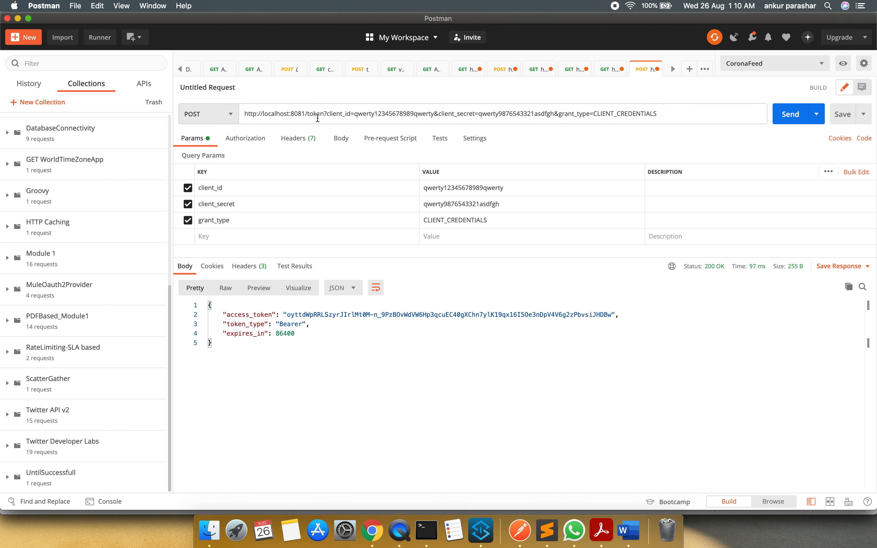
pyautogui.press('super+Tab')
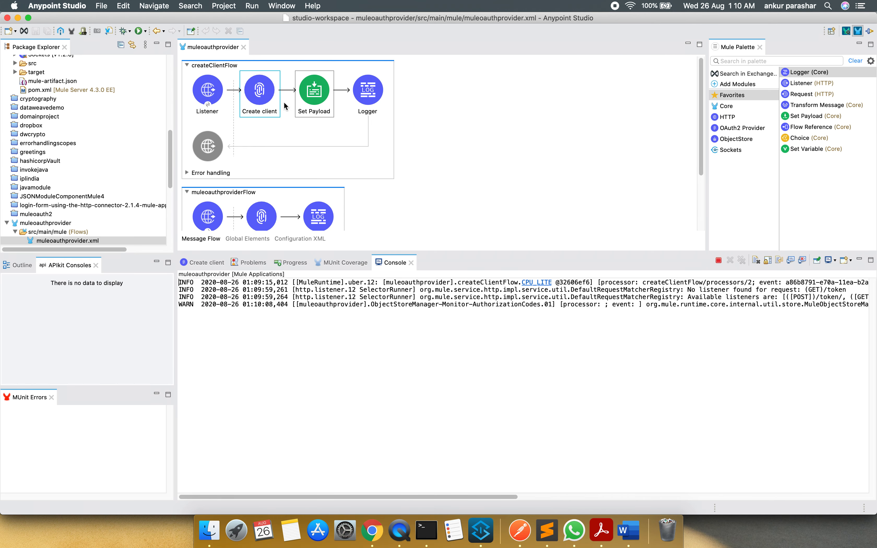
pyautogui.click(203, 263)
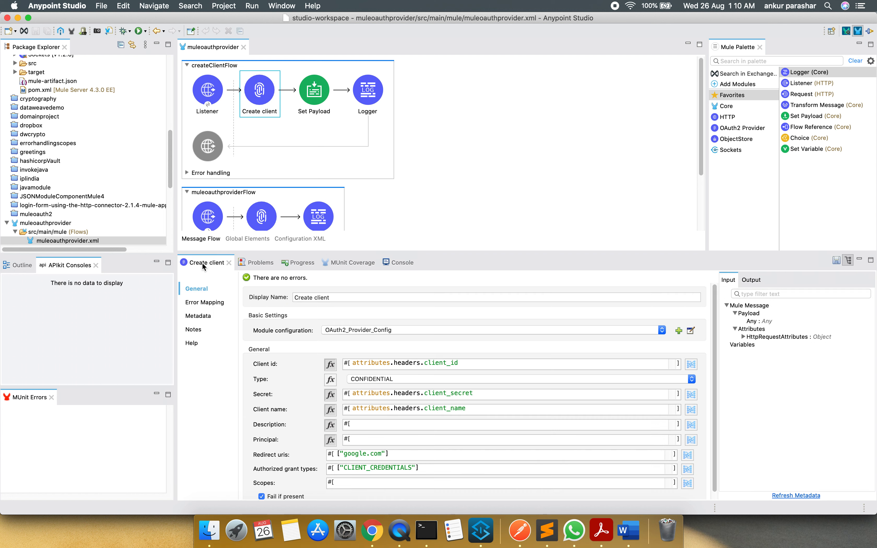
pyautogui.click(690, 332)
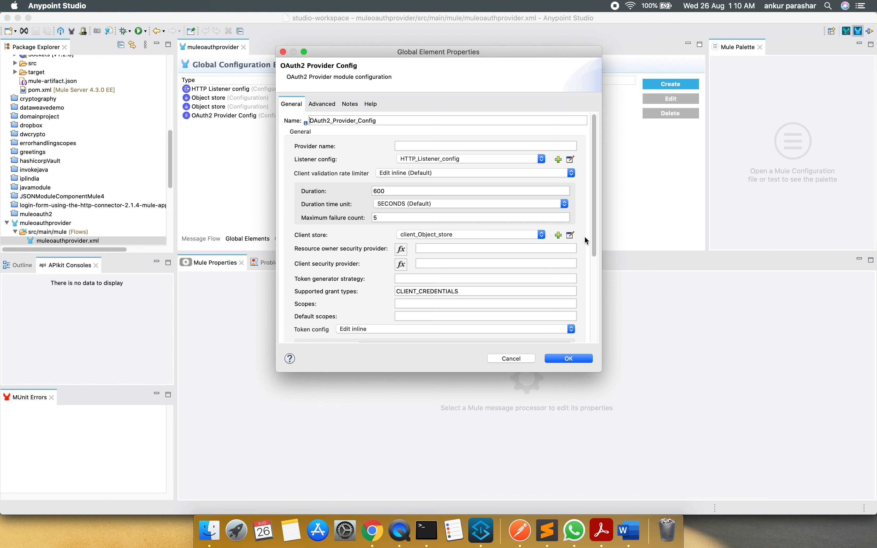
pyautogui.moveTo(594, 240); pyautogui.dragTo(591, 330)
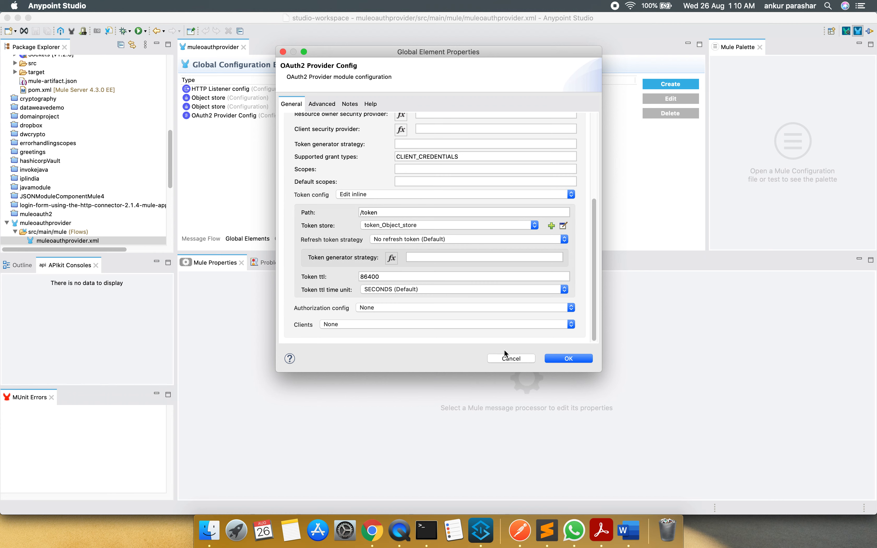
pyautogui.click(508, 360)
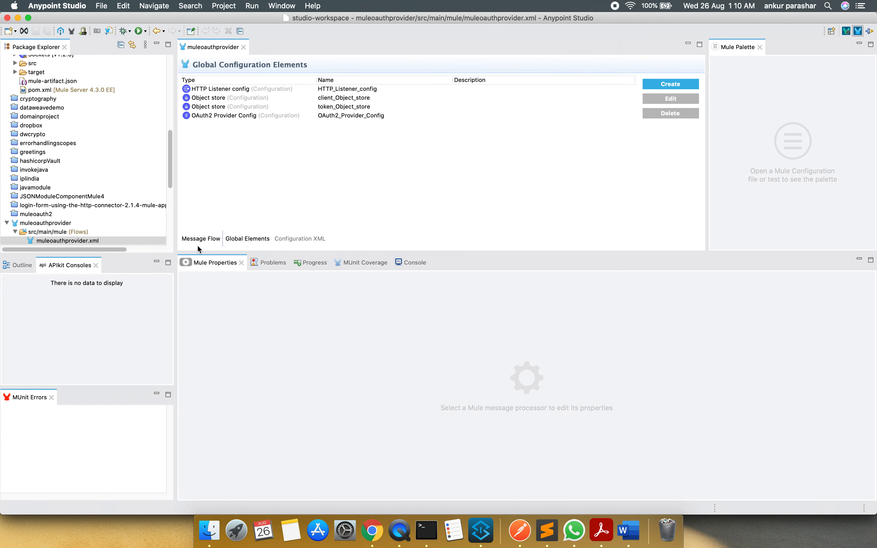
pyautogui.click(199, 242)
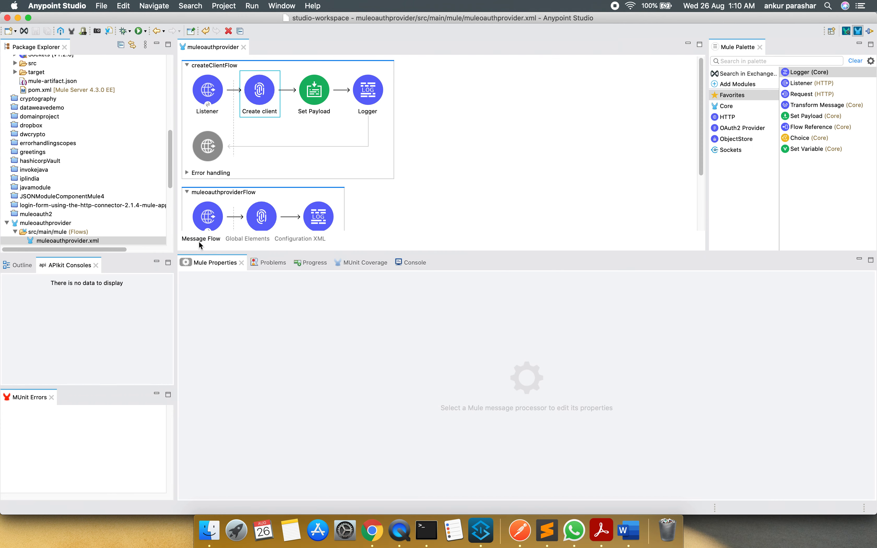
pyautogui.click(521, 542)
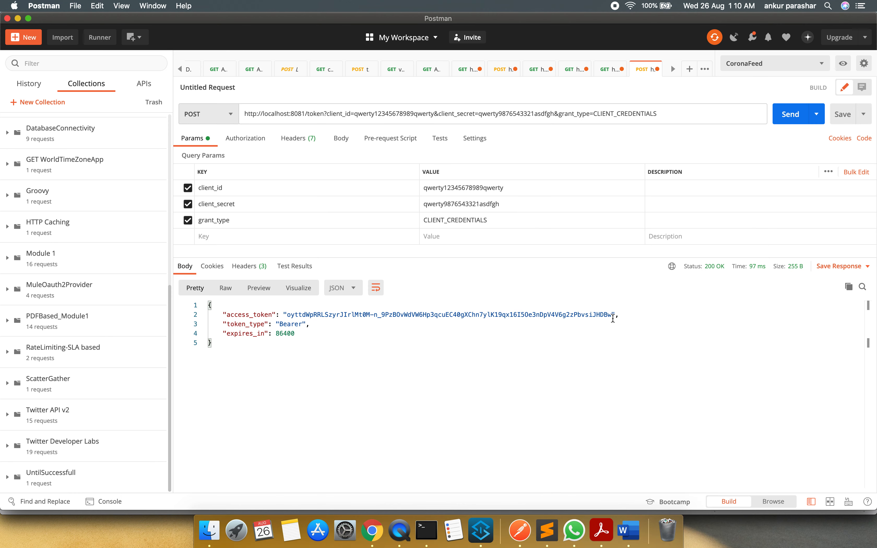
pyautogui.moveTo(613, 319); pyautogui.dragTo(287, 315)
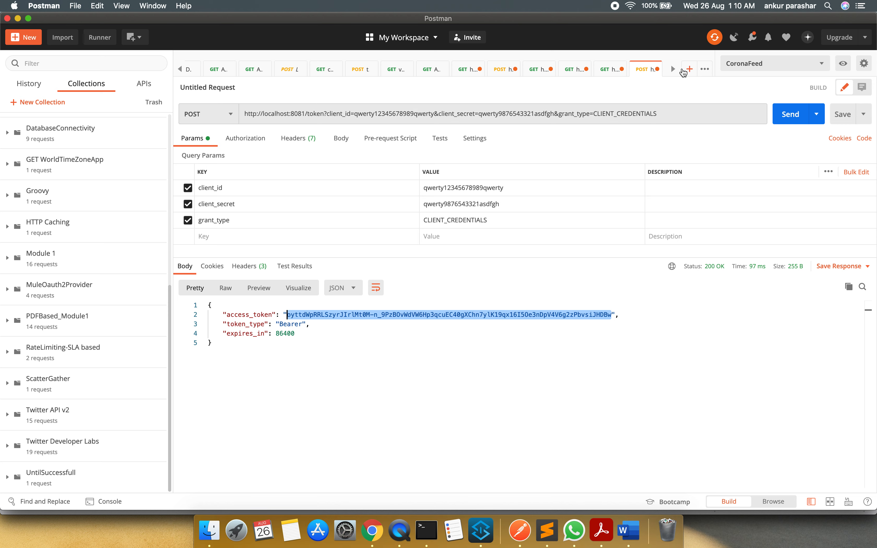
pyautogui.click(691, 70)
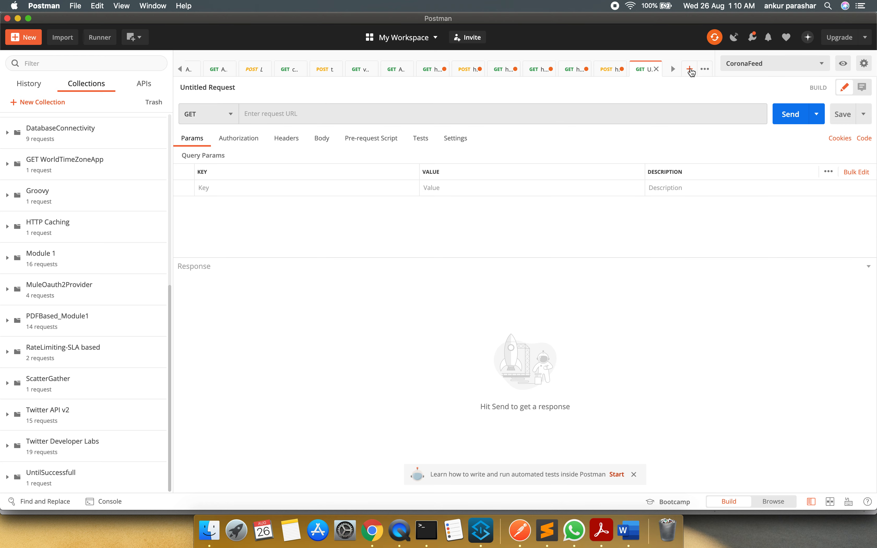
pyautogui.click(467, 112)
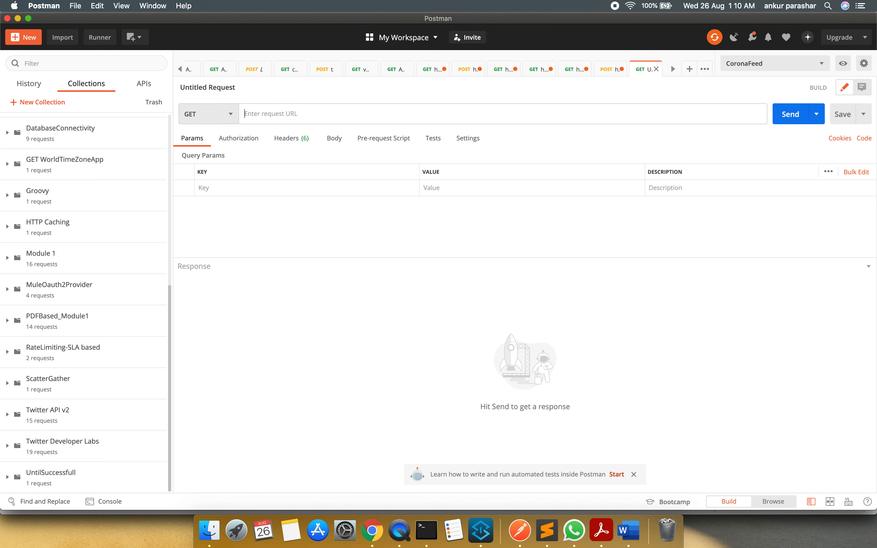
pyautogui.write('ht')
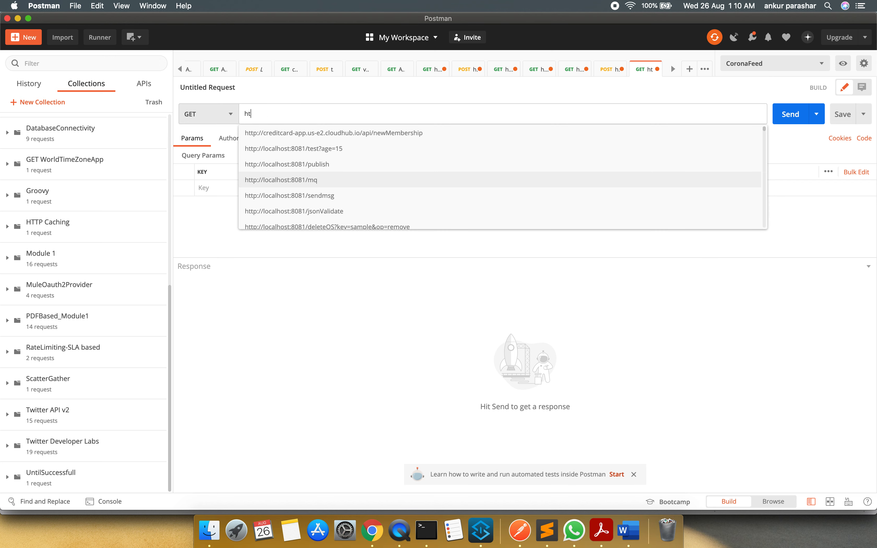
pyautogui.press('Return')
pyautogui.press('BackSpace')
pyautogui.write('va')
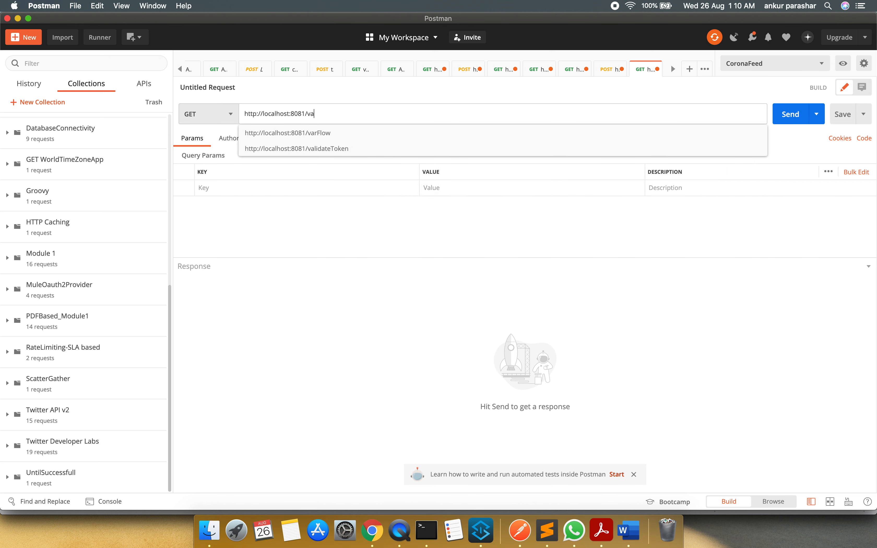
pyautogui.press('Down')
pyautogui.press('Return')
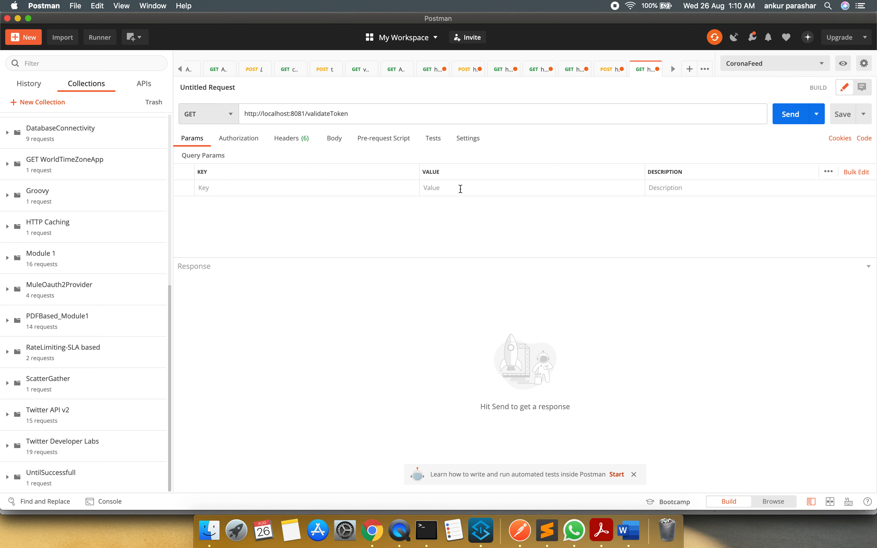
# Add an Authorization header to the validateToken request, with Bearer followed by the copied access token as its value
pyautogui.click(293, 139)
pyautogui.click(225, 189)
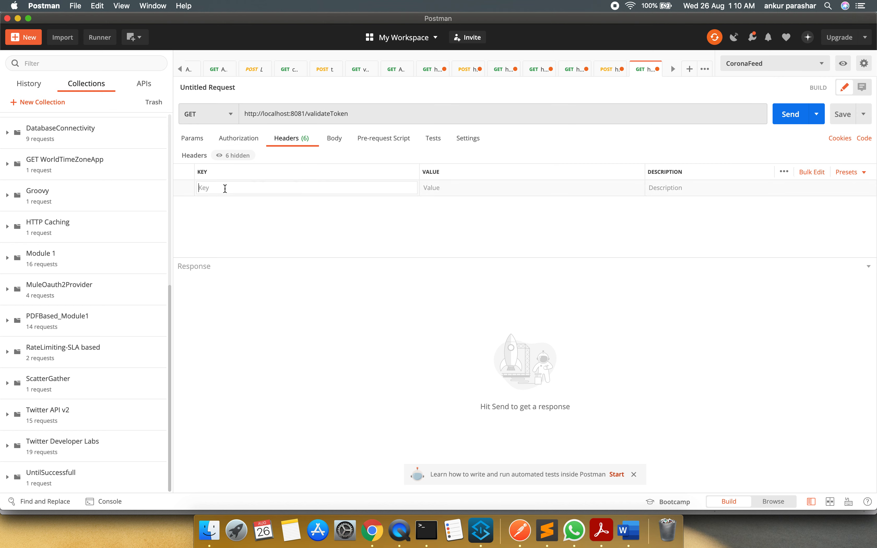
pyautogui.write('Au')
pyautogui.press('Return')
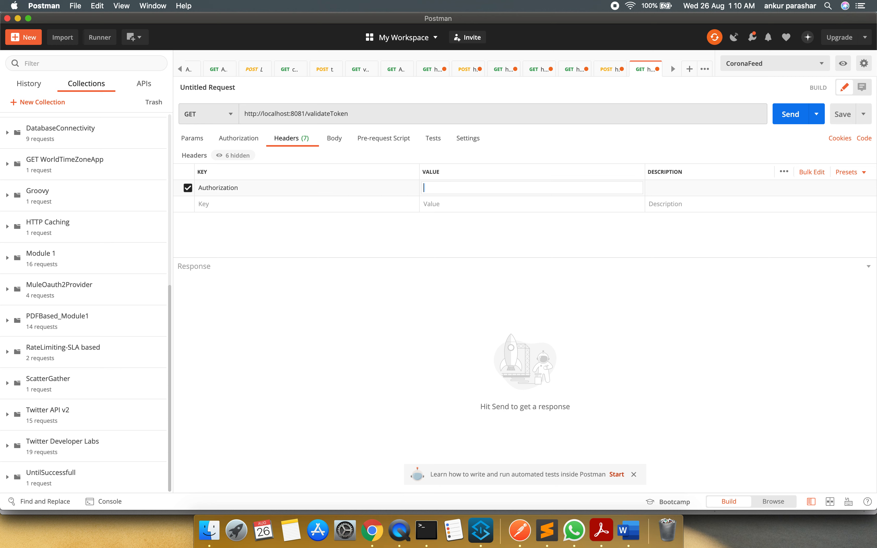
pyautogui.write('Bearer')
pyautogui.press('super+v')
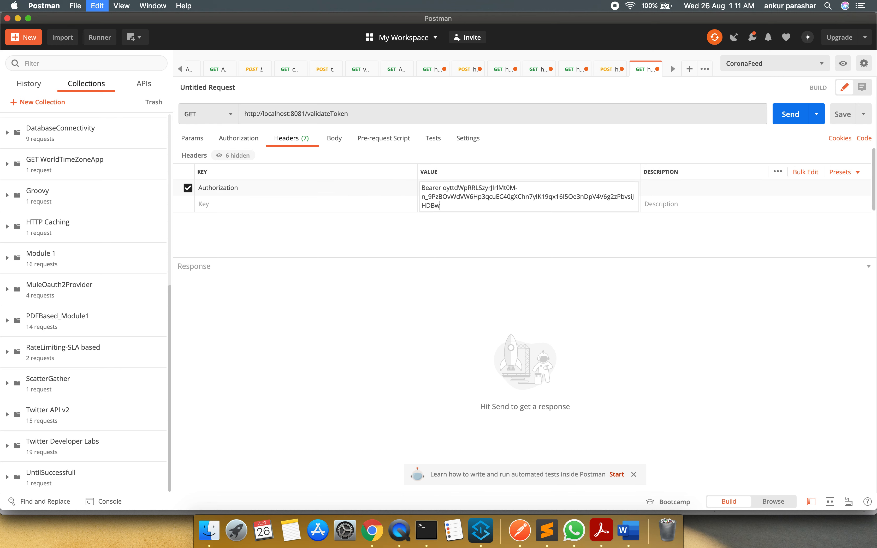
pyautogui.click(432, 351)
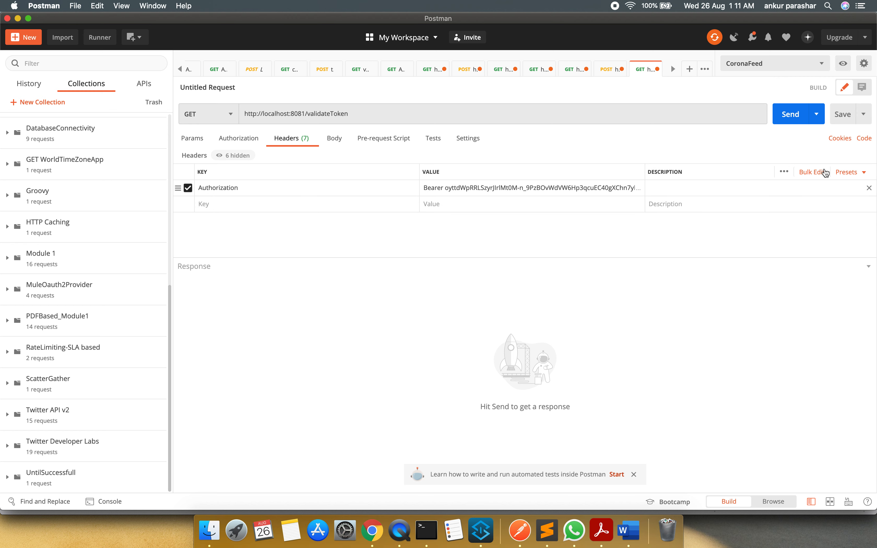
# Send the validateToken request and check the expires_in and client_id values in its response
pyautogui.click(790, 114)
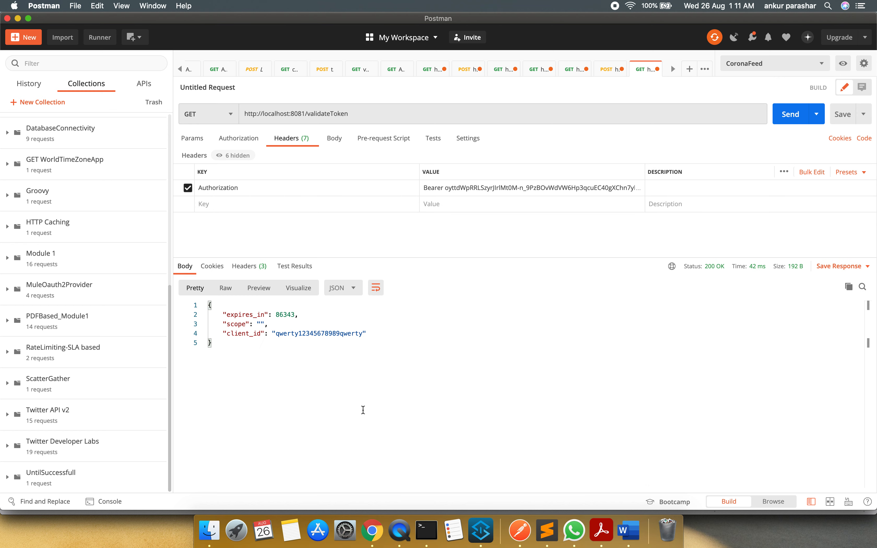
pyautogui.doubleClick(286, 315)
pyautogui.doubleClick(309, 333)
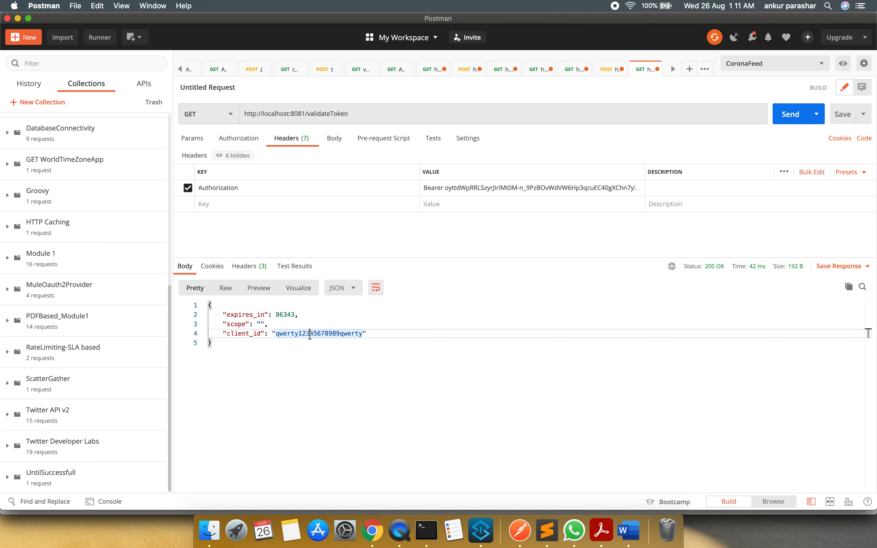
# Switch to Anypoint Studio, enlarge the flow canvas and collapse the muleoauthprovider project in the project tree
pyautogui.press('super+Tab')
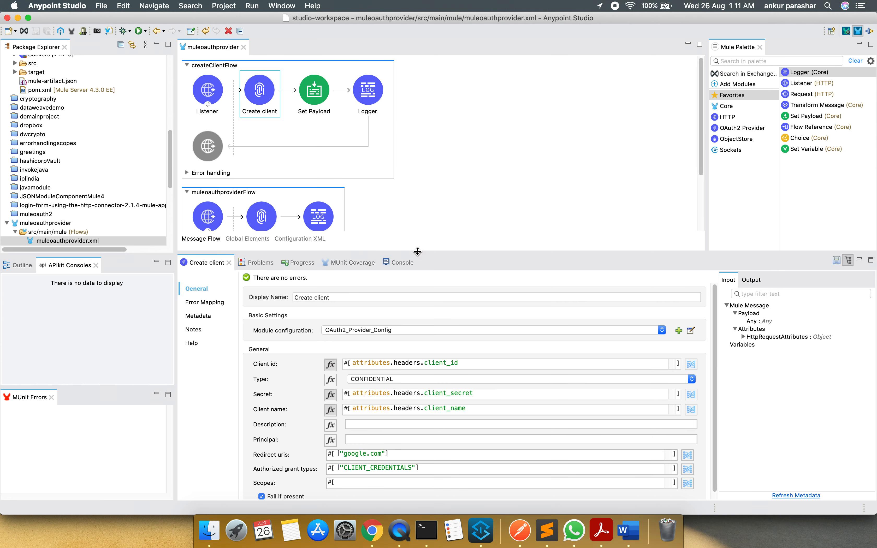
pyautogui.moveTo(416, 310); pyautogui.dragTo(417, 310)
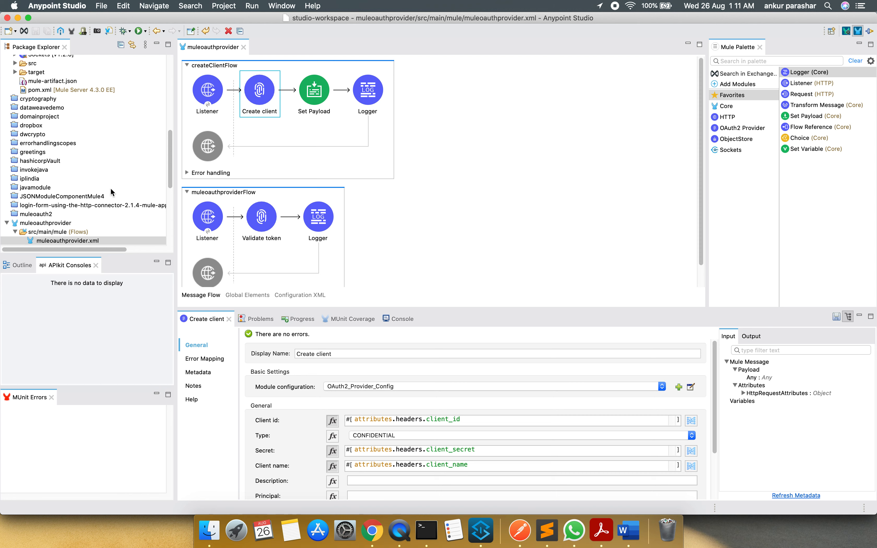
pyautogui.scroll(-4, 110, 188)
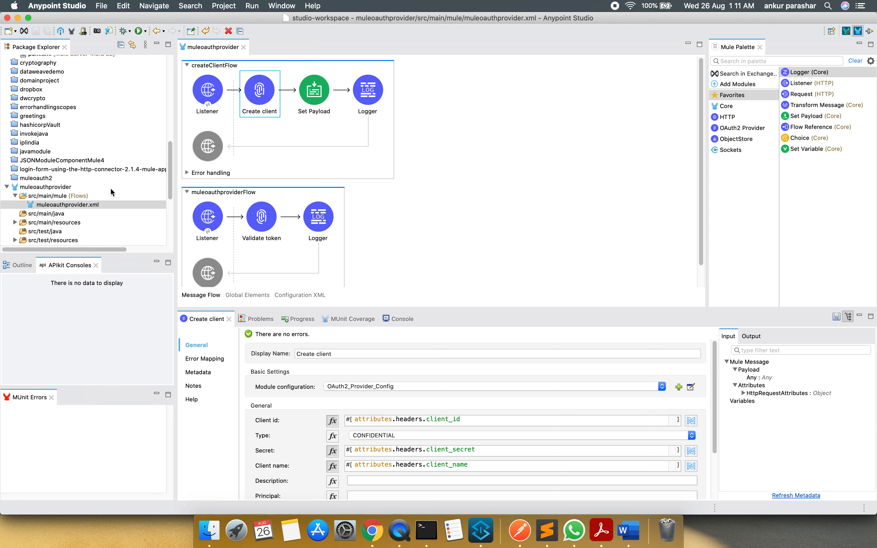
pyautogui.click(7, 187)
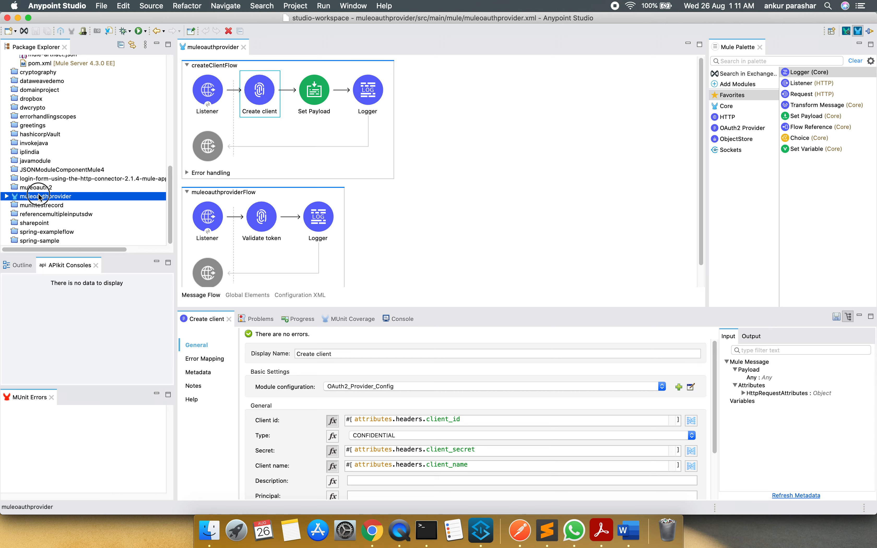
pyautogui.click(40, 196)
pyautogui.rightClick(40, 196)
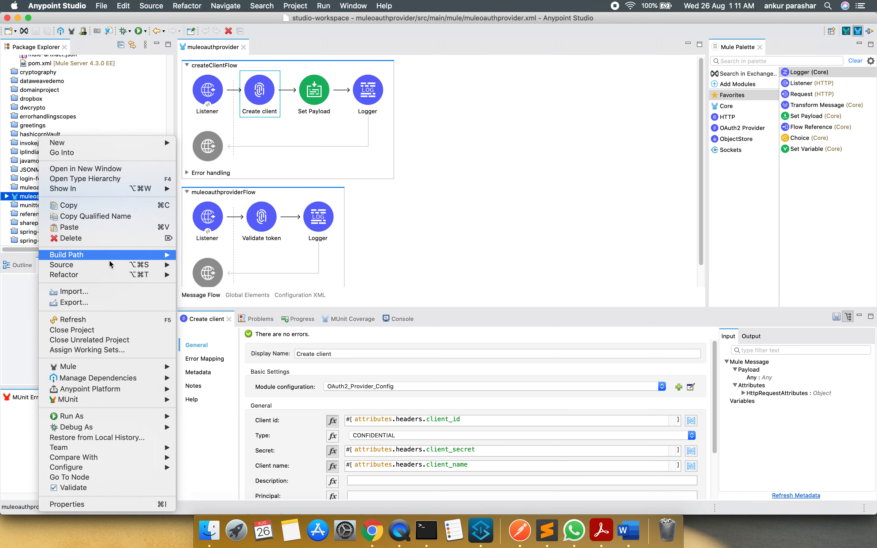
pyautogui.click(89, 330)
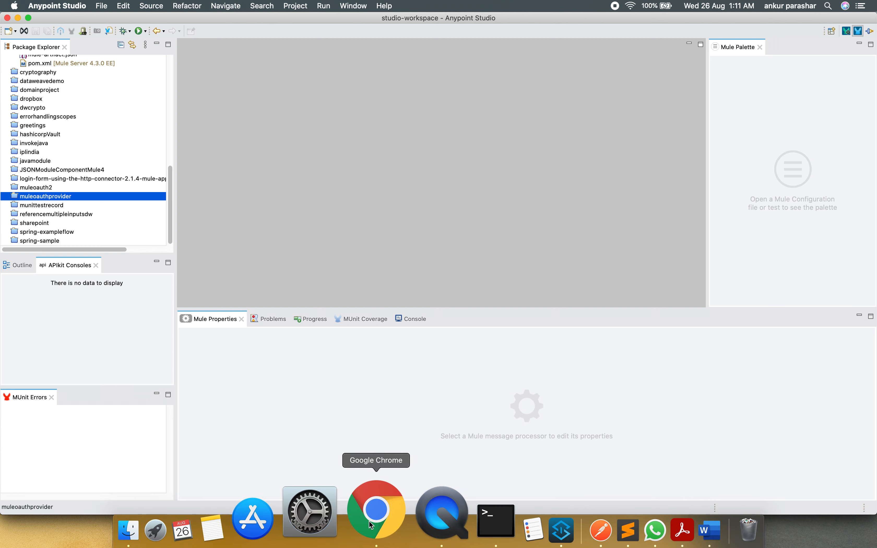
# Switch to Runtime Manager in Chrome, start a new application deployment and upload muleoauth2.jar as its application file
pyautogui.click(371, 525)
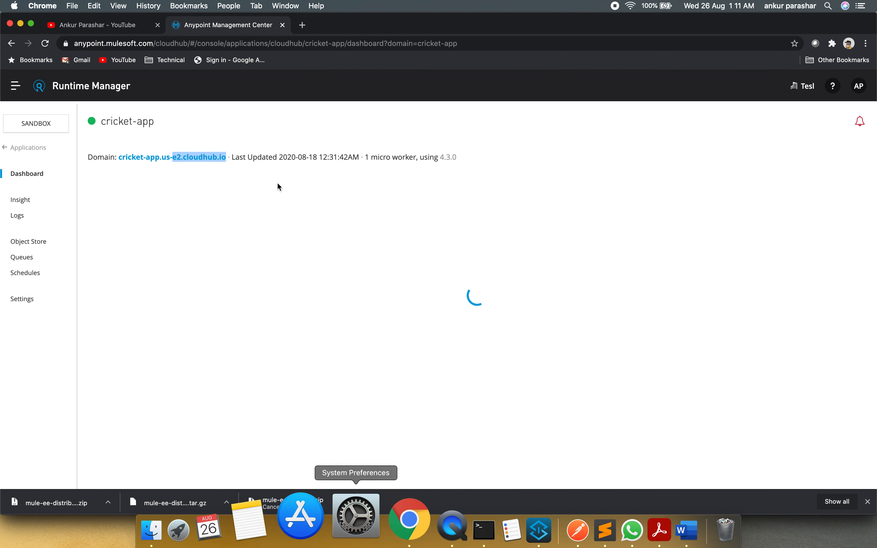
pyautogui.click(30, 150)
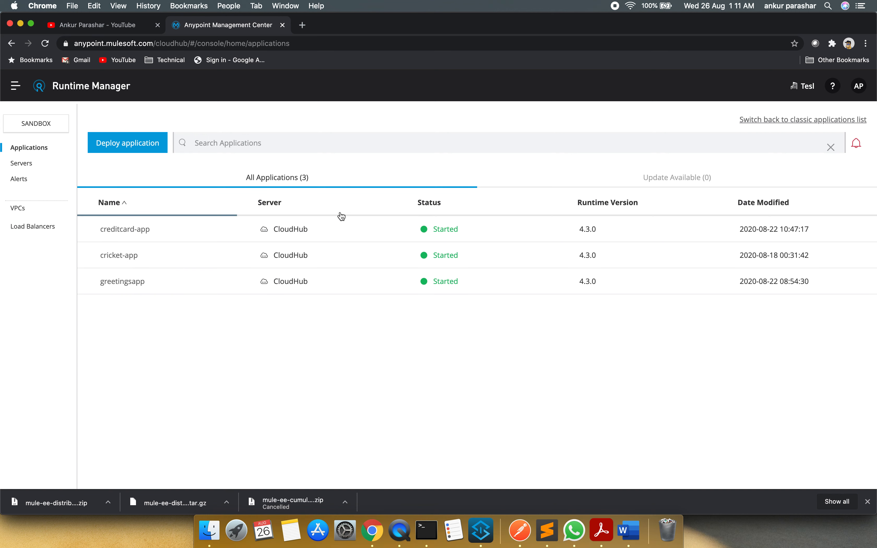
pyautogui.click(137, 143)
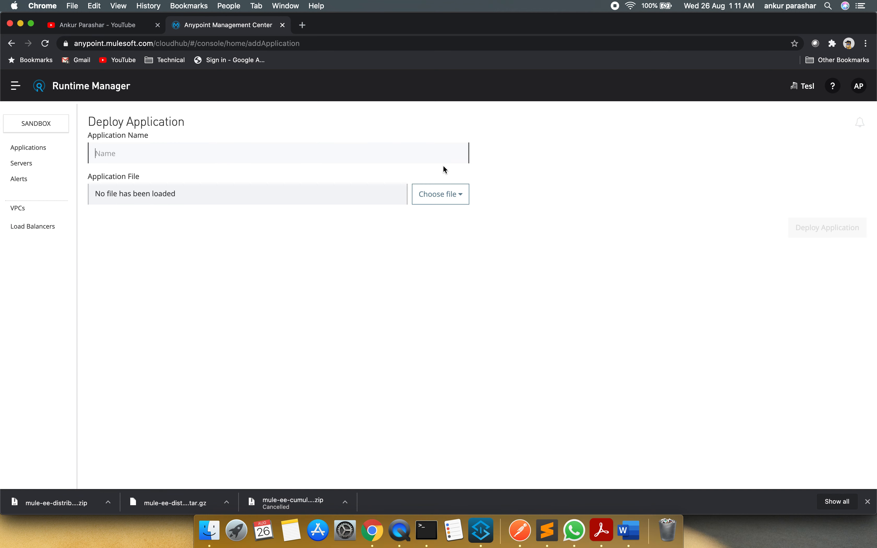
pyautogui.click(765, 195)
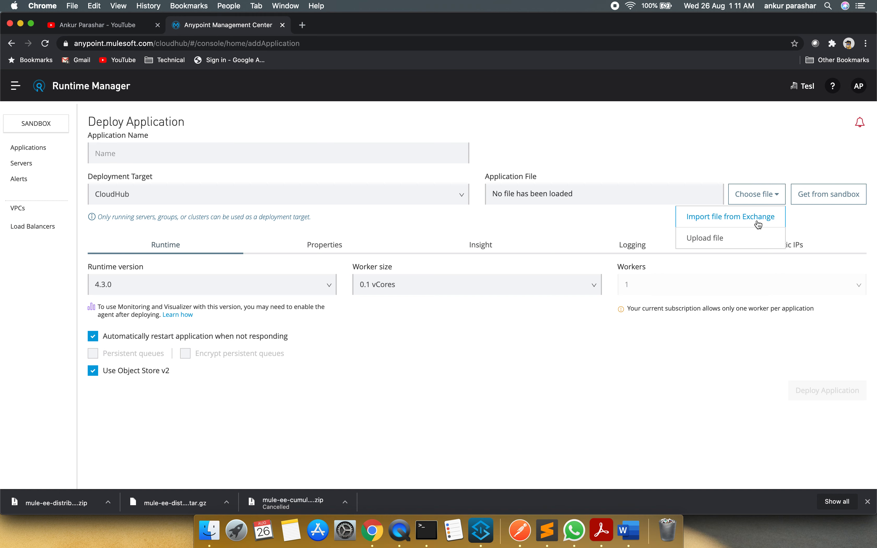
pyautogui.click(725, 239)
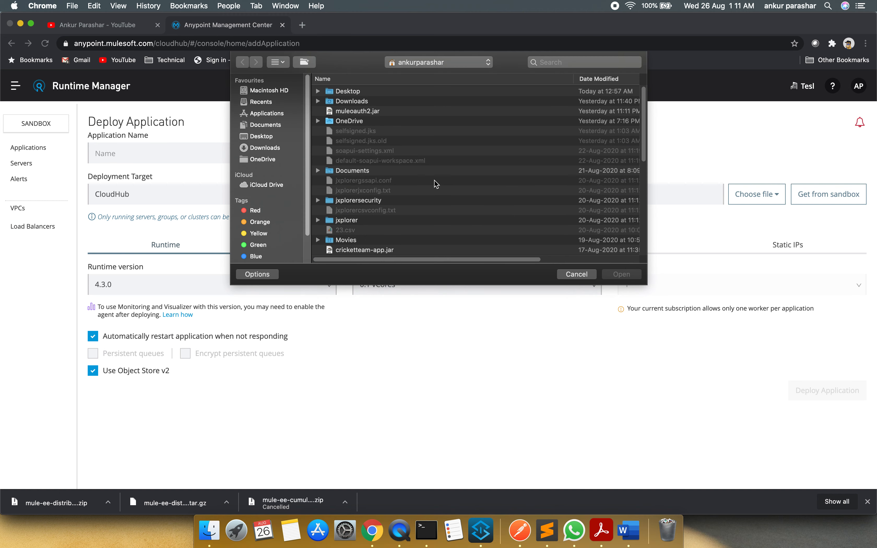
pyautogui.click(362, 113)
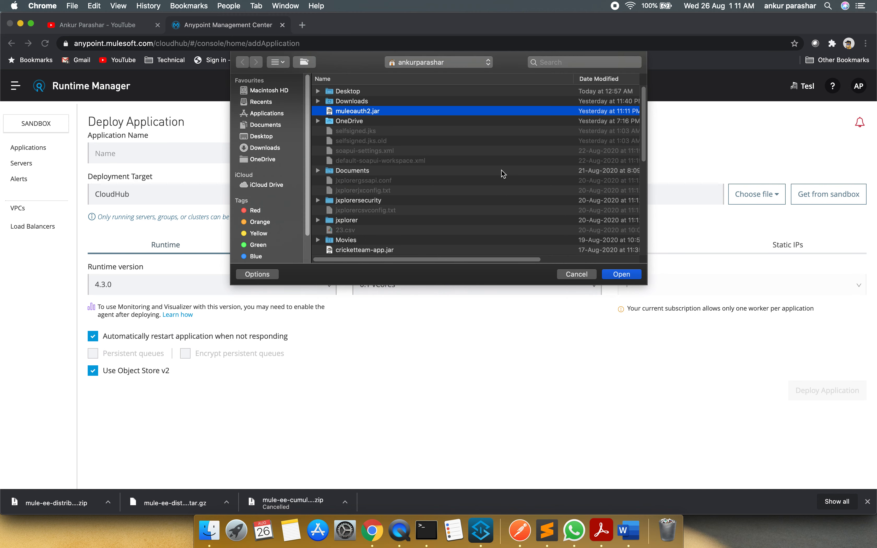
pyautogui.click(622, 274)
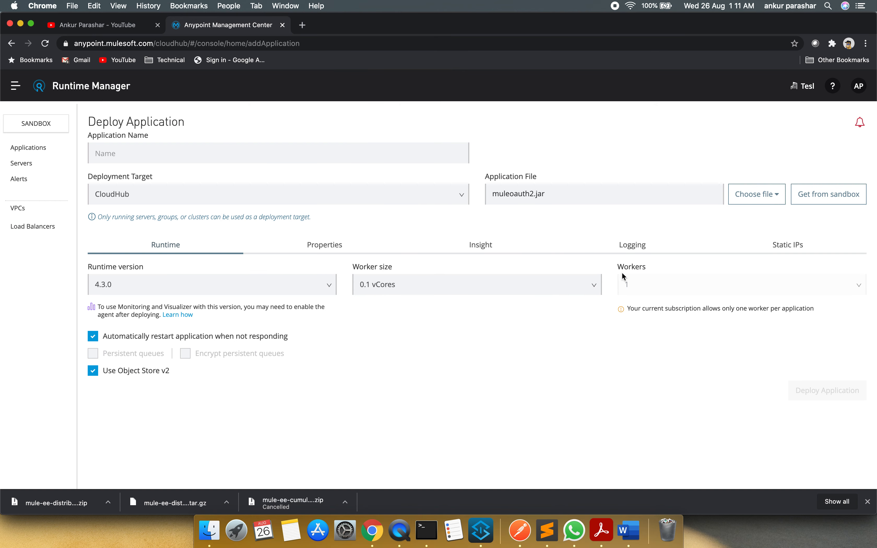
# Name the application muleoauth2provider-app and deploy it to CloudHub
pyautogui.click(136, 153)
pyautogui.write('M')
pyautogui.press('BackSpace')
pyautogui.press('BackSpace')
pyautogui.press('BackSpace')
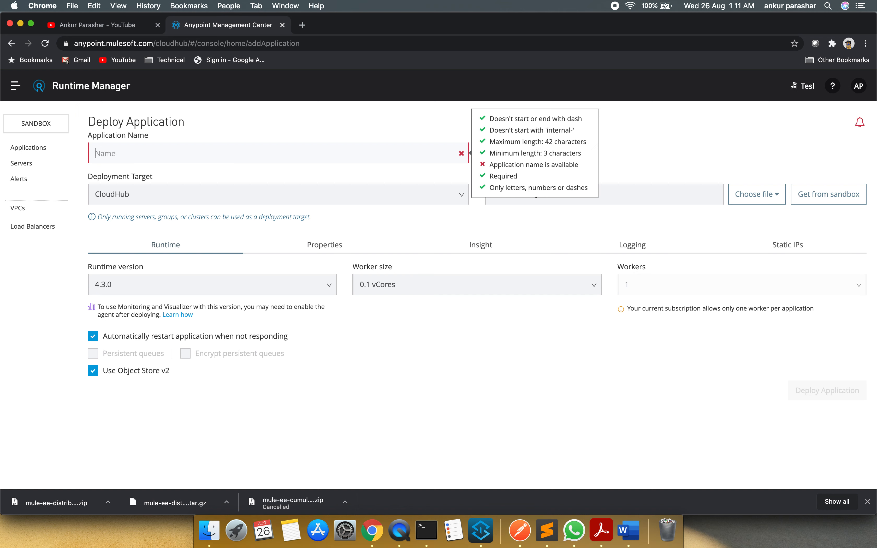
pyautogui.write('muleoauth')
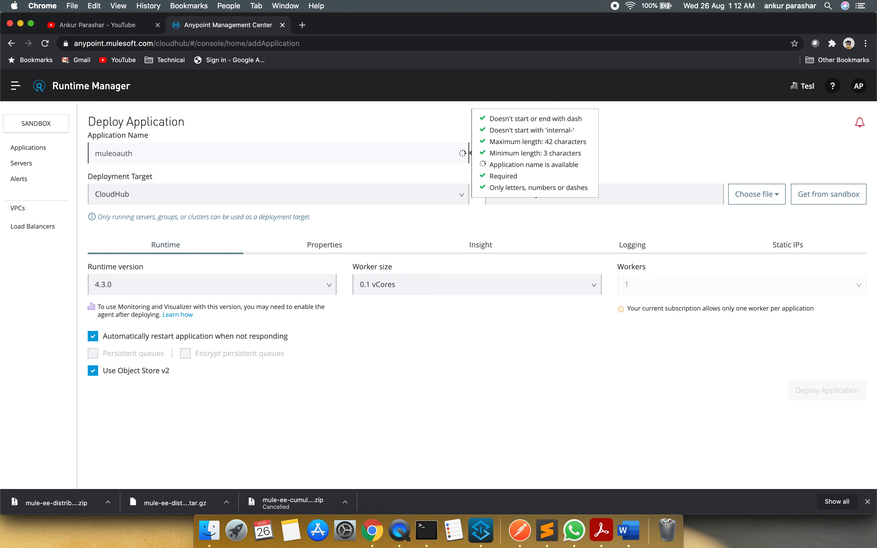
pyautogui.write('2provider-app')
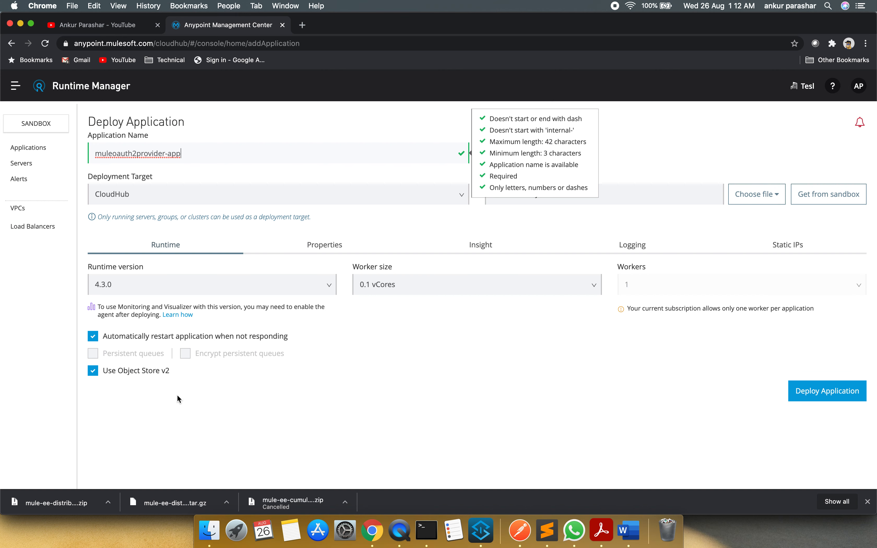
pyautogui.click(521, 362)
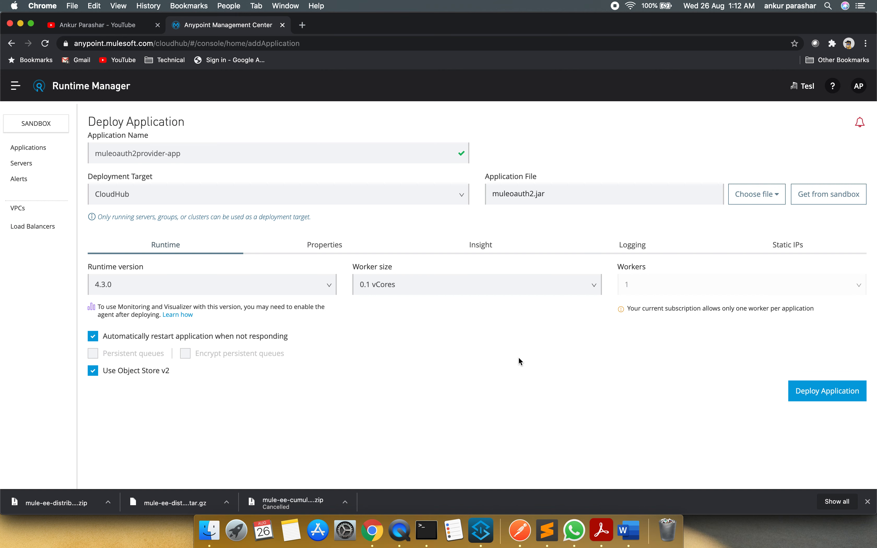
pyautogui.click(831, 399)
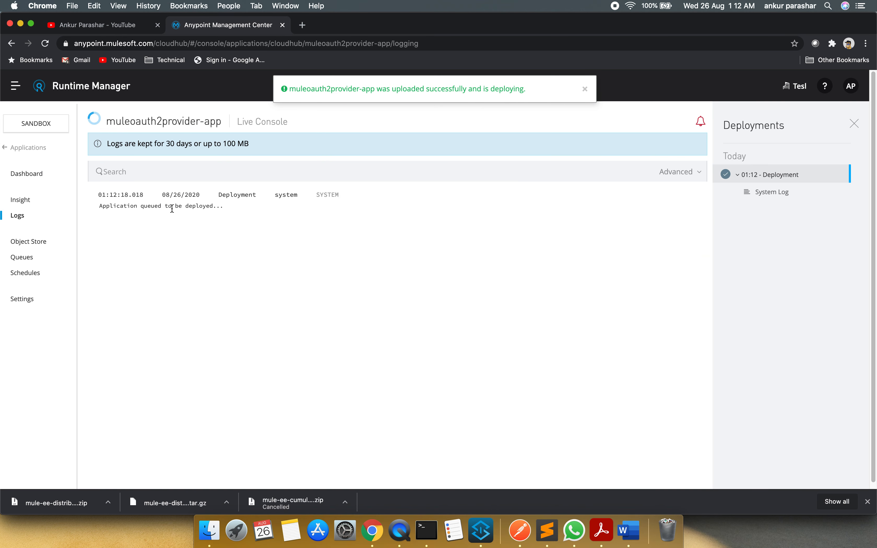
# Copy the App url of muleoauth2provider-app from its application details, and open the application's logs
pyautogui.click(36, 148)
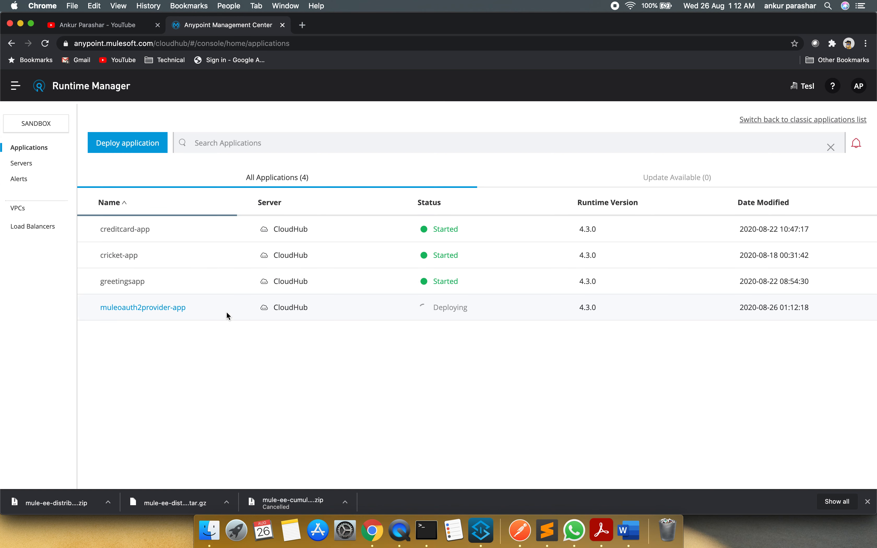
pyautogui.click(226, 312)
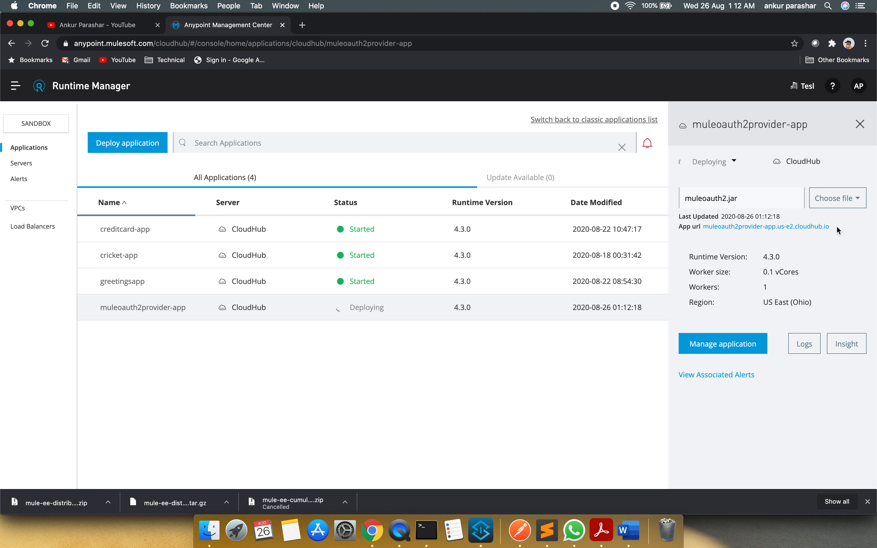
pyautogui.moveTo(835, 228); pyautogui.dragTo(704, 228)
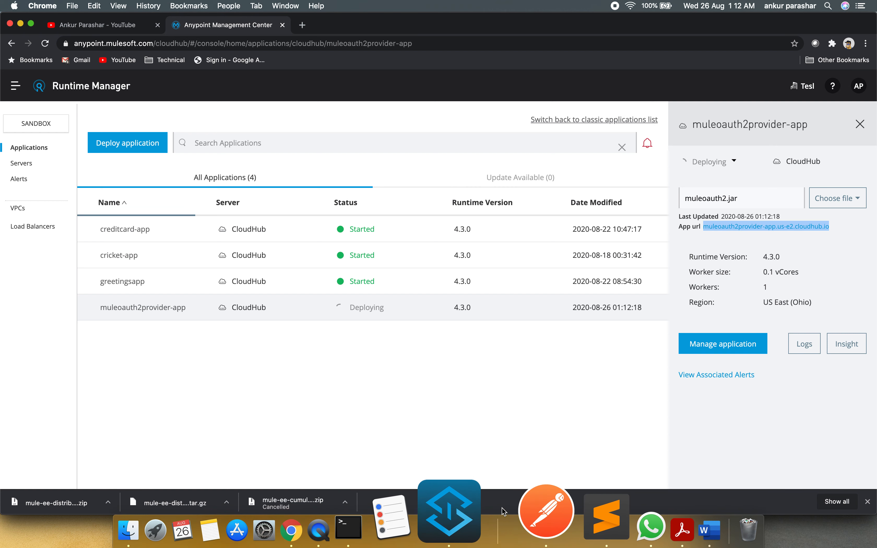
pyautogui.click(804, 348)
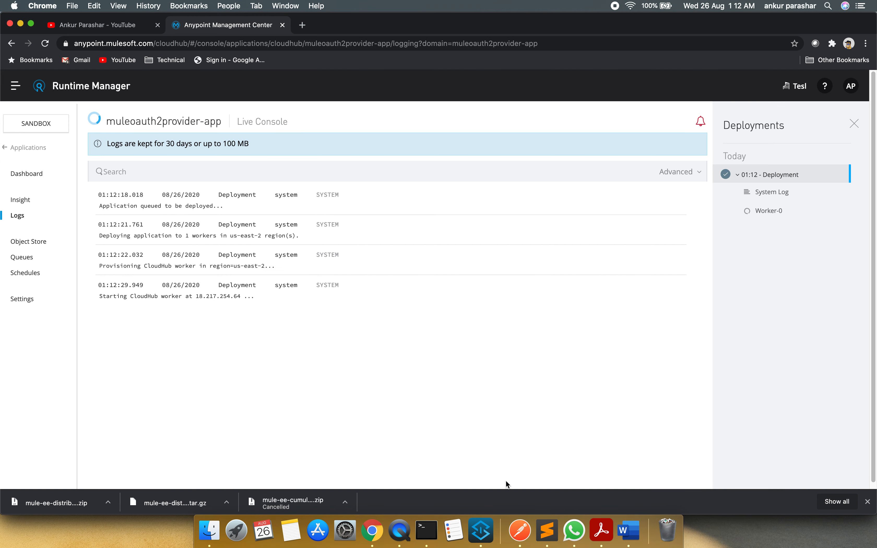
# Switch to Postman and change the host of the MuleOauth2Provider collection's createClient request to muleoauth2provider-app.us-e2.cloudhub.io
pyautogui.click(523, 521)
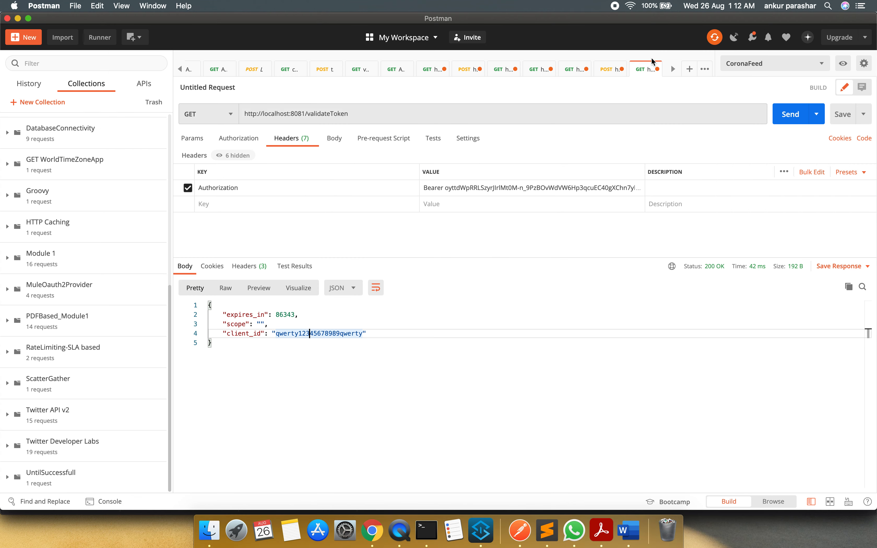
pyautogui.click(541, 72)
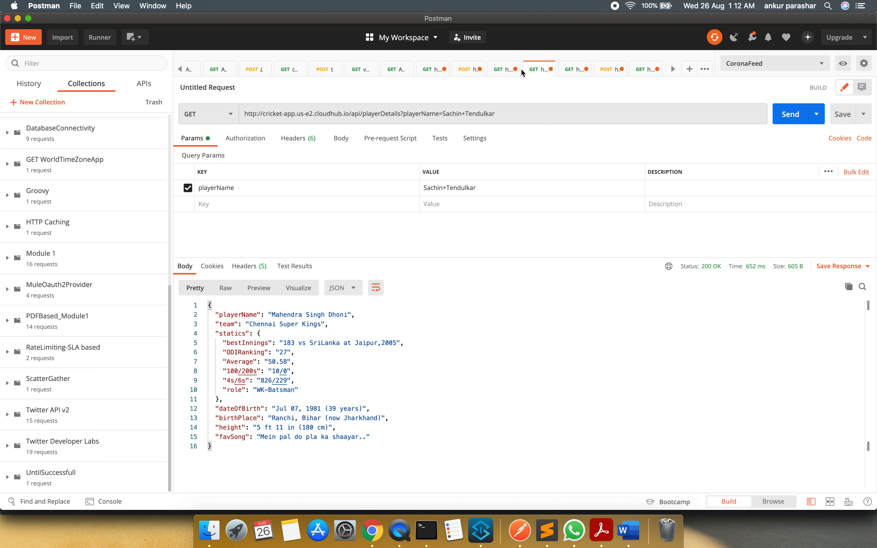
pyautogui.click(575, 73)
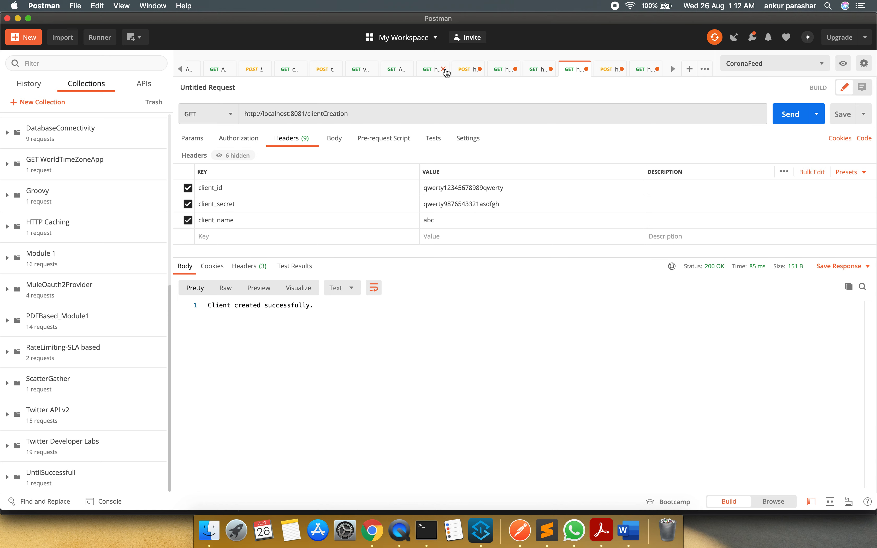
pyautogui.click(465, 73)
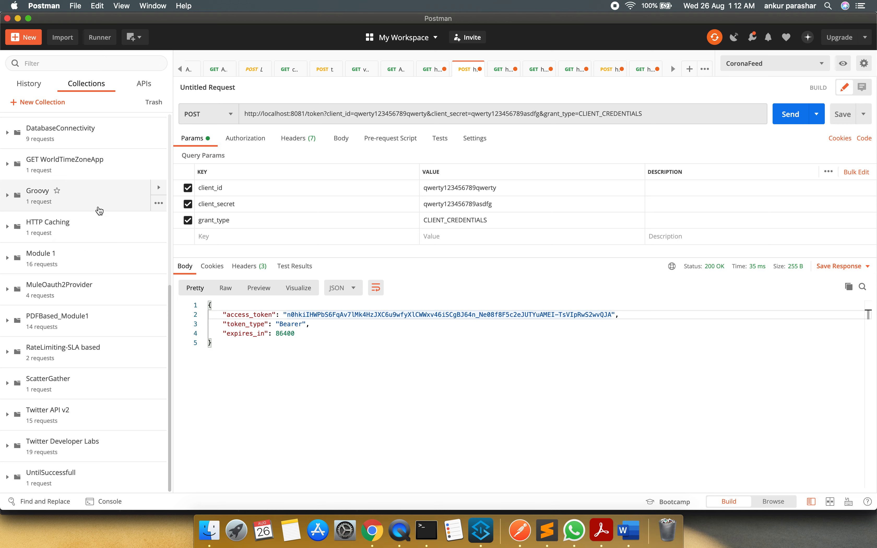
pyautogui.click(11, 290)
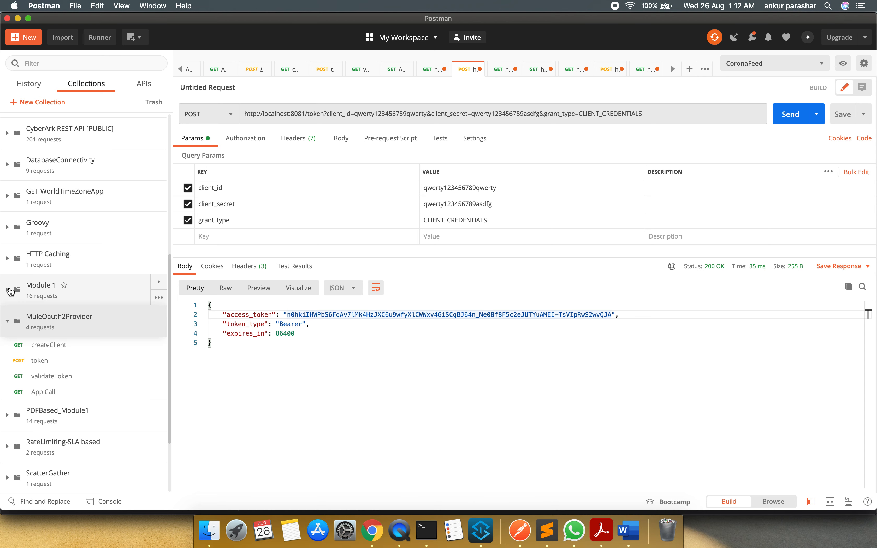
pyautogui.click(69, 350)
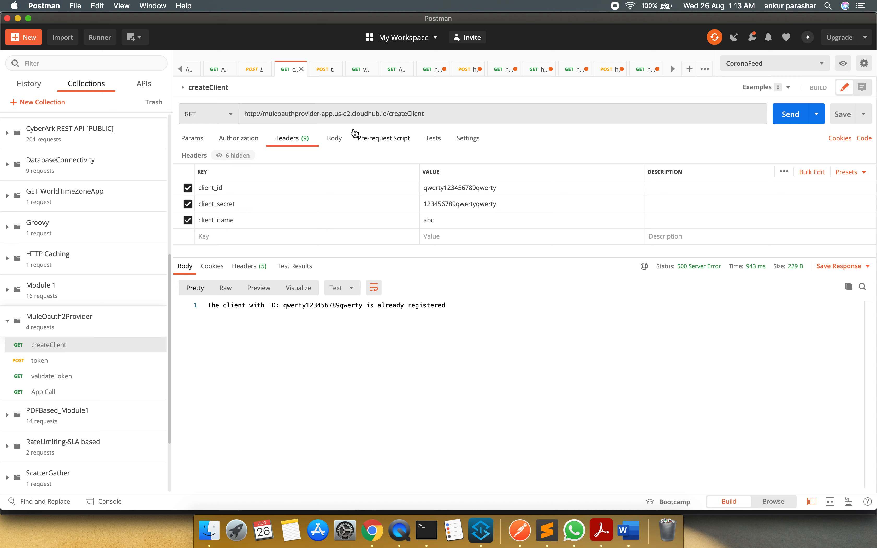
pyautogui.moveTo(387, 115); pyautogui.dragTo(264, 115)
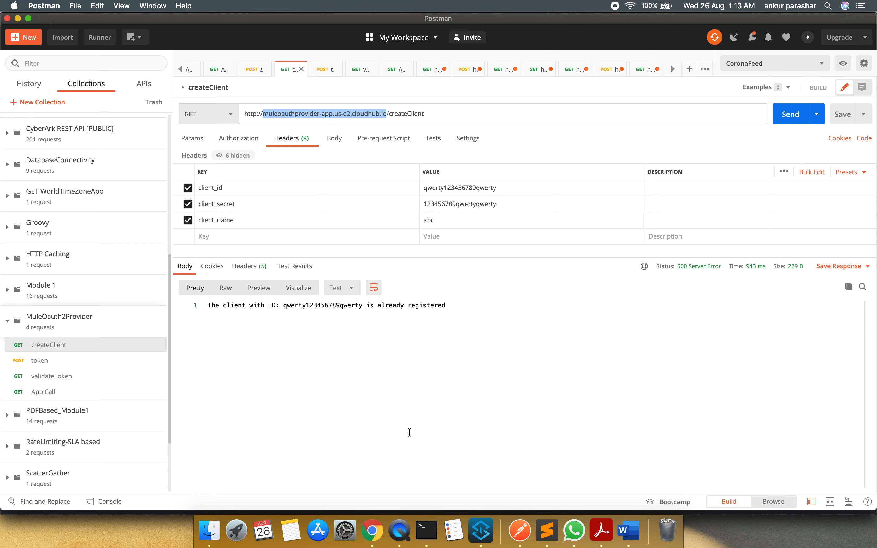
pyautogui.write('muleoauth2provider-app.us-e2.cloudhub.io')
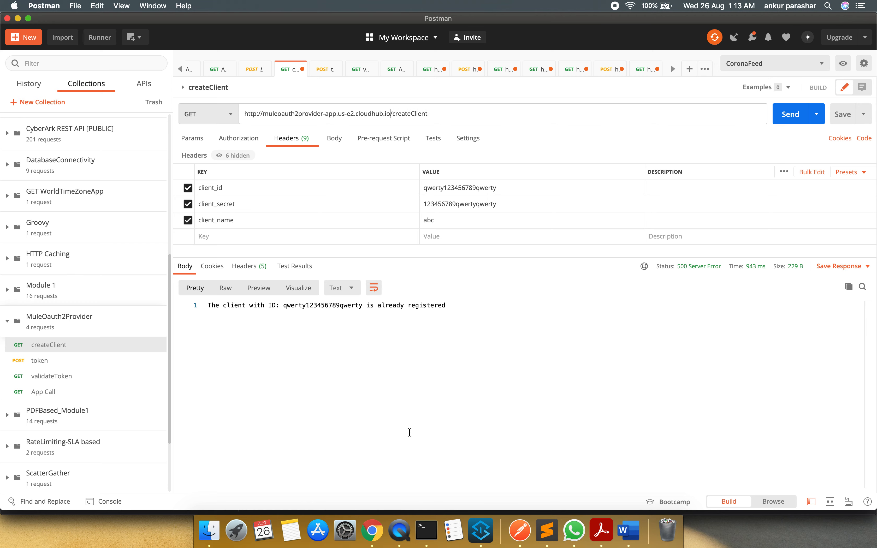
# Check the deployment log in Runtime Manager, and change the Postman token request's host to muleoauth2provider-app.us-e2.cloudhub.io
pyautogui.press('super+Tab')
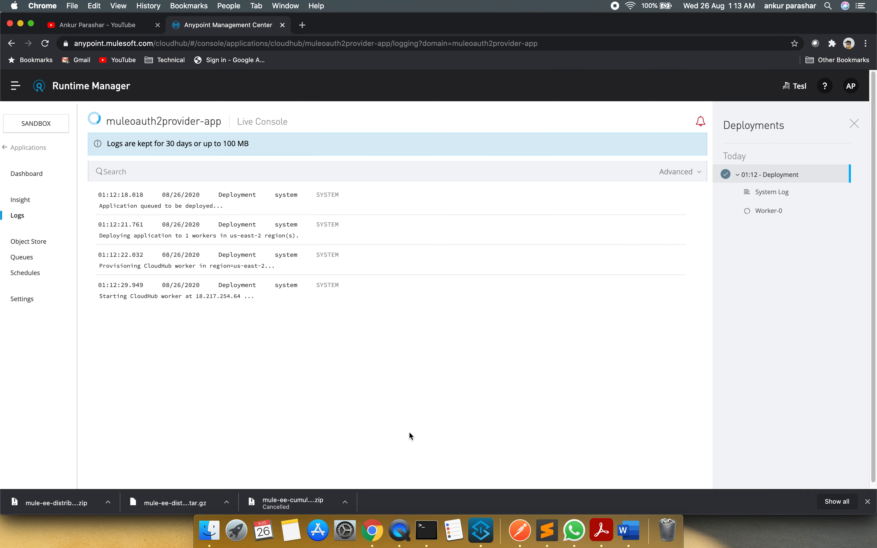
pyautogui.press('super+Tab')
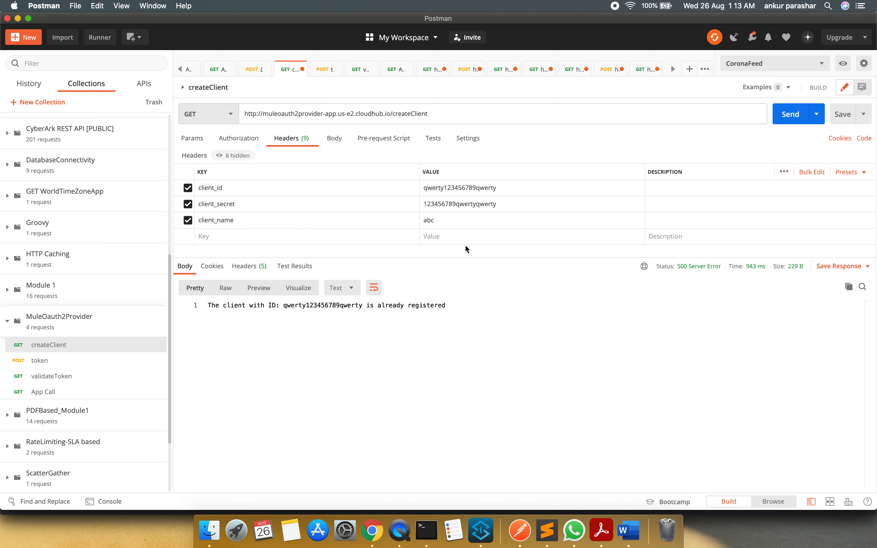
pyautogui.click(49, 361)
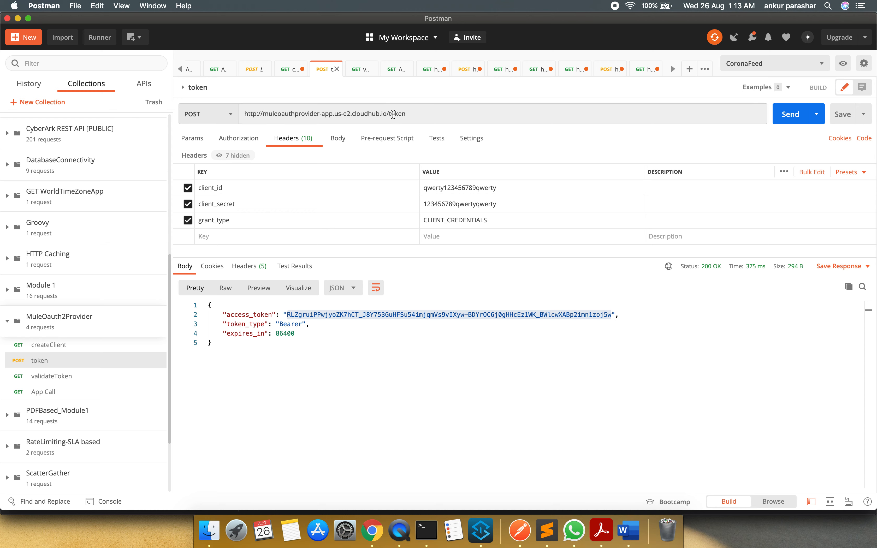
pyautogui.moveTo(388, 115); pyautogui.dragTo(265, 116)
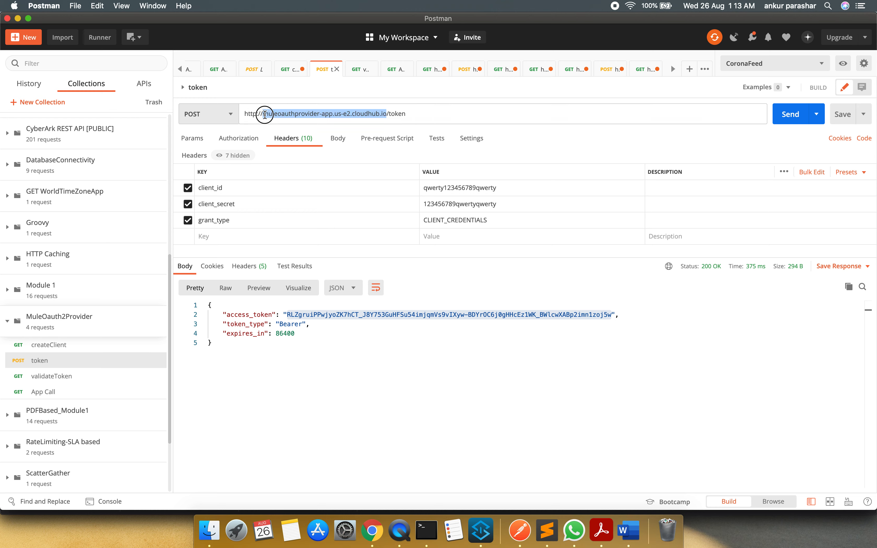
pyautogui.write('muleoauth2provider-app.us-e2.cloudhub.io')
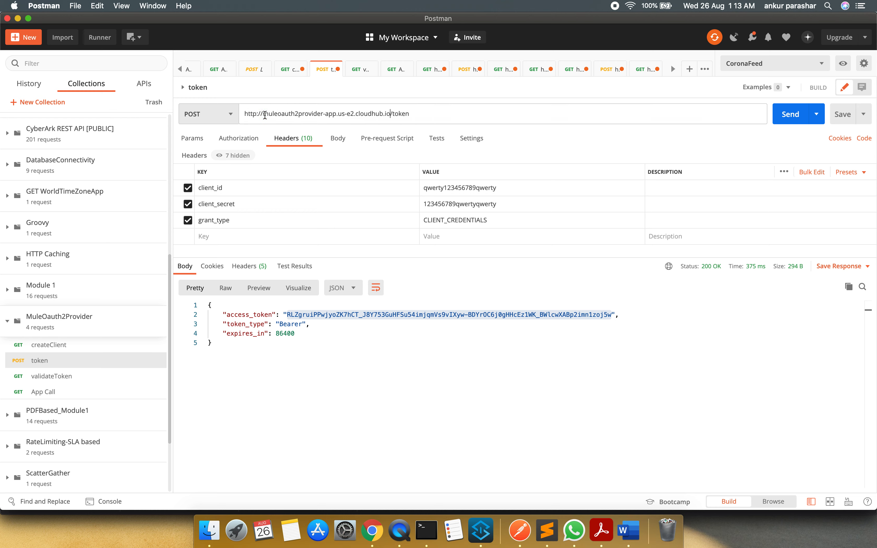
# Change the validateToken request's host to muleoauth2provider-app.us-e2.cloudhub.io, and check the deployment log in Runtime Manager again
pyautogui.click(79, 376)
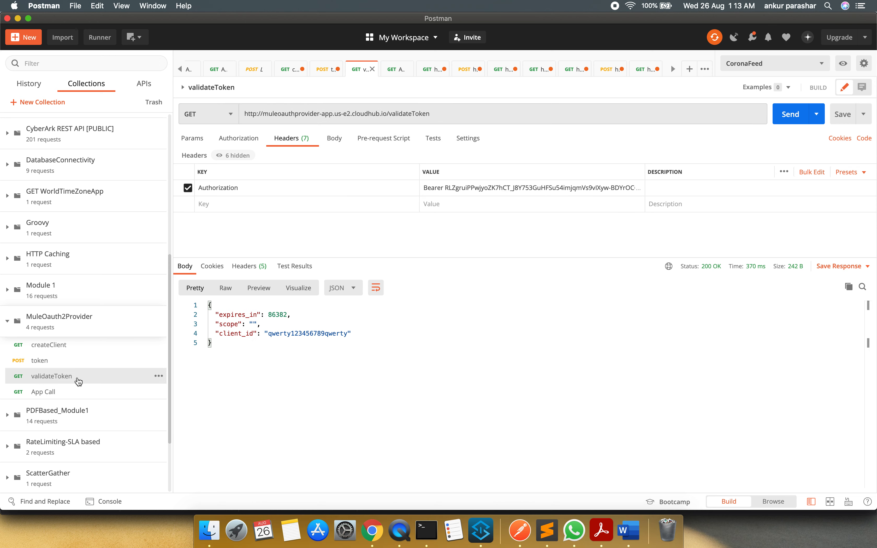
pyautogui.click(387, 113)
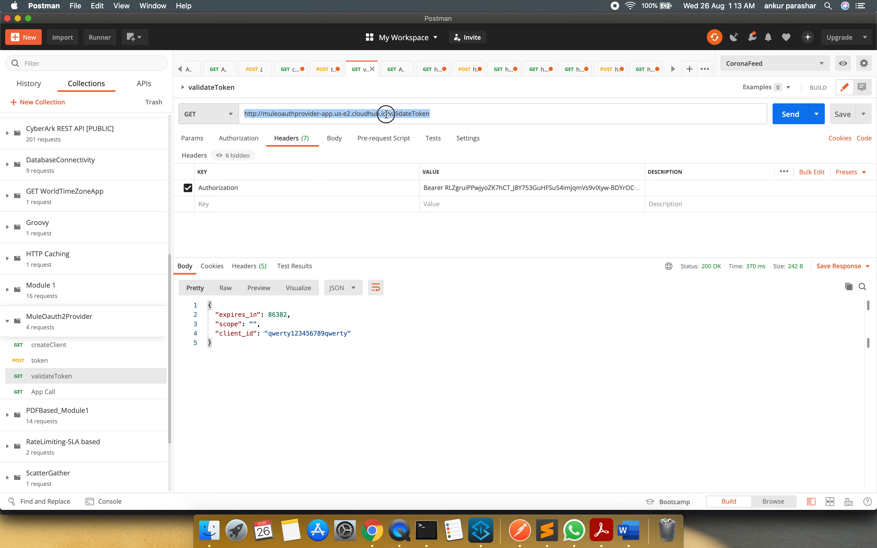
pyautogui.moveTo(386, 114); pyautogui.dragTo(263, 117)
pyautogui.write('muleoauth2provider-app.us-e2.cloudhub.io')
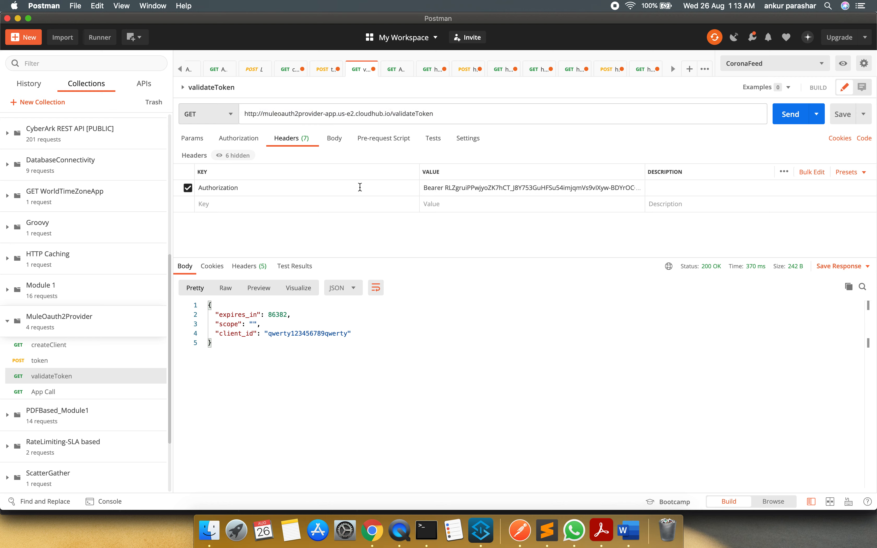
pyautogui.press('super+Tab')
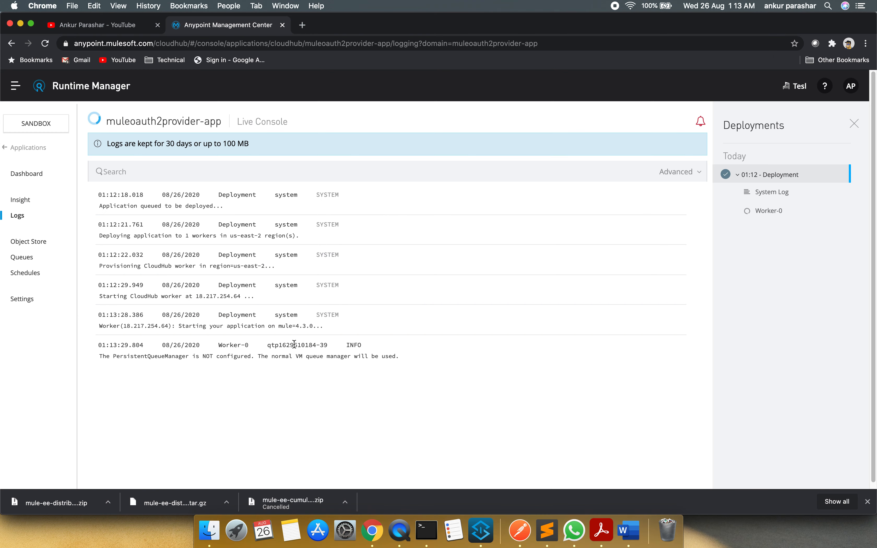
pyautogui.press('super+Tab')
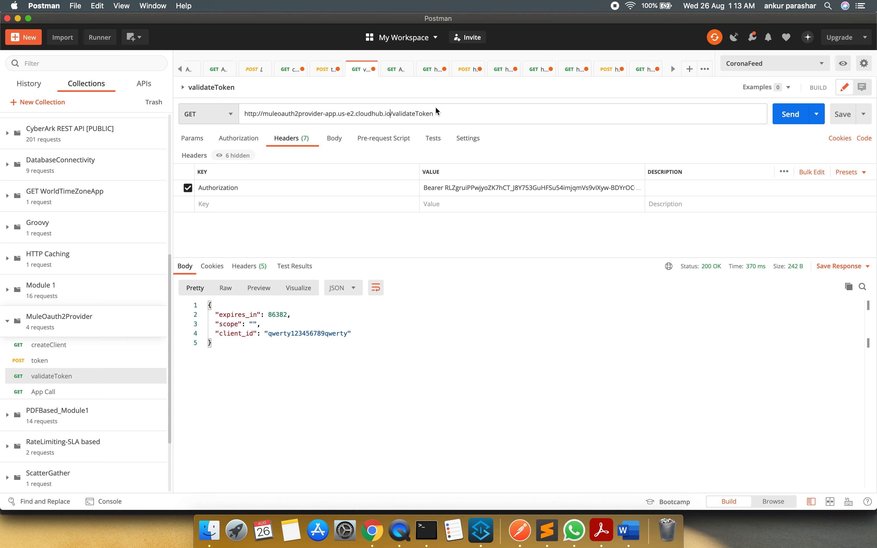
# Save the updated validateToken, token and createClient requests in Postman
pyautogui.click(325, 74)
pyautogui.click(843, 114)
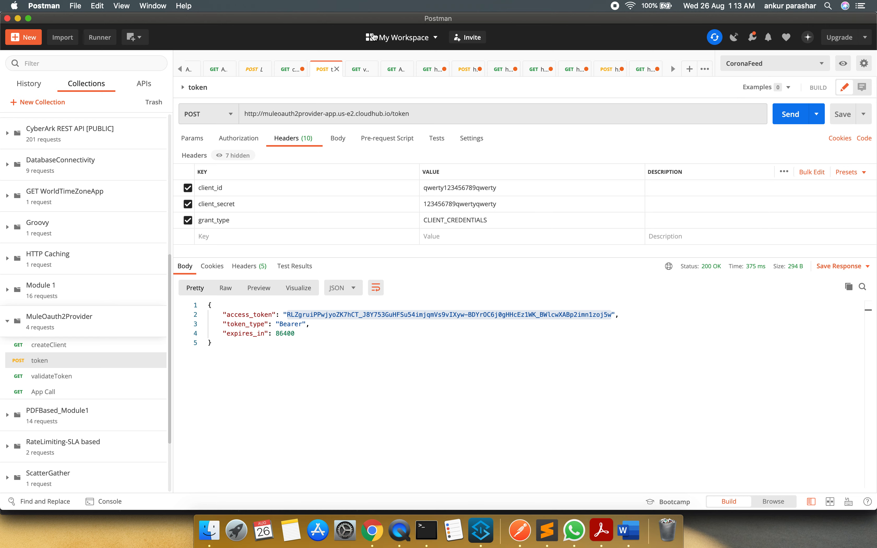
pyautogui.click(294, 74)
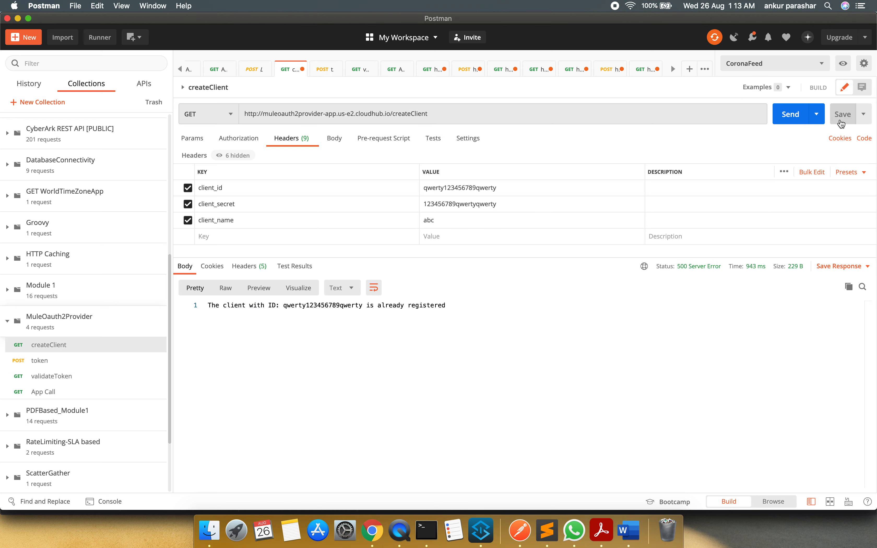
# Check in the Runtime Manager log whether the application has started, and send the createClient request from Postman
pyautogui.press('super+Tab')
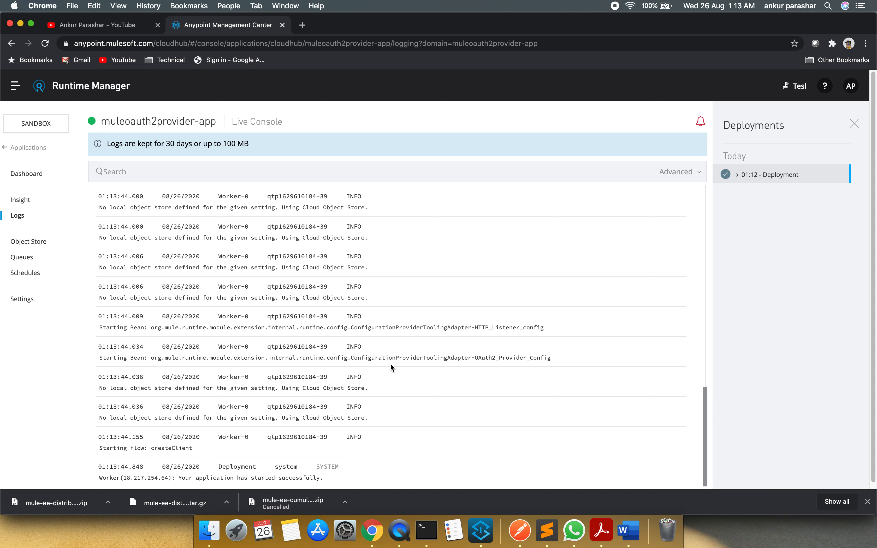
pyautogui.press('super+Tab')
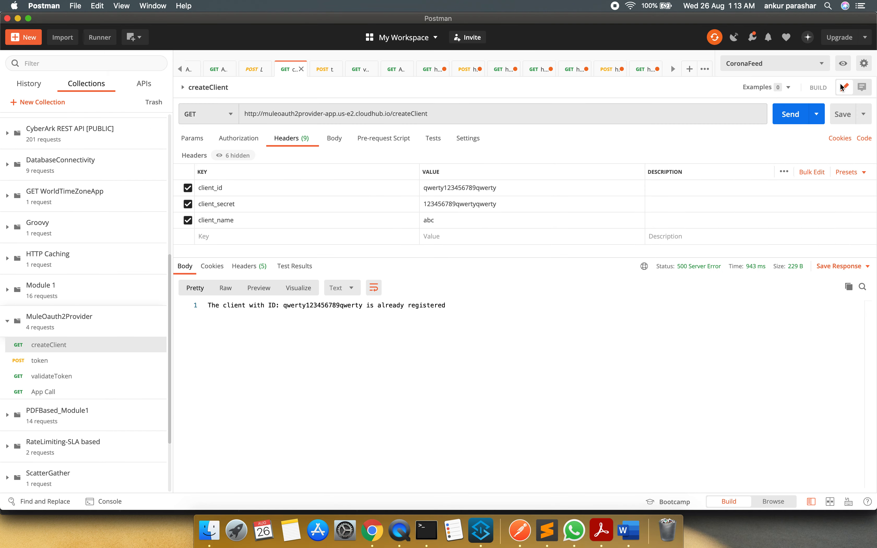
pyautogui.click(792, 115)
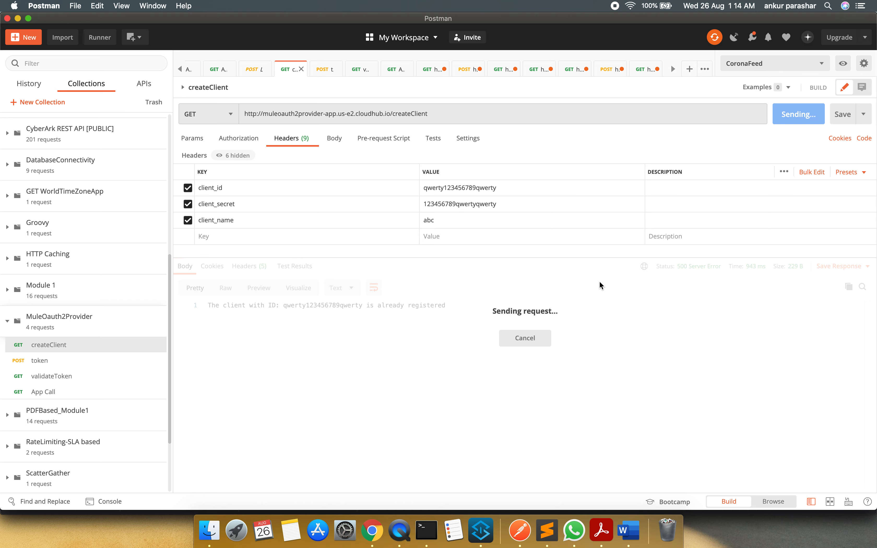
# Check in the Runtime Manager log that the application has started, and resend the createClient request from Postman
pyautogui.press('super+Tab')
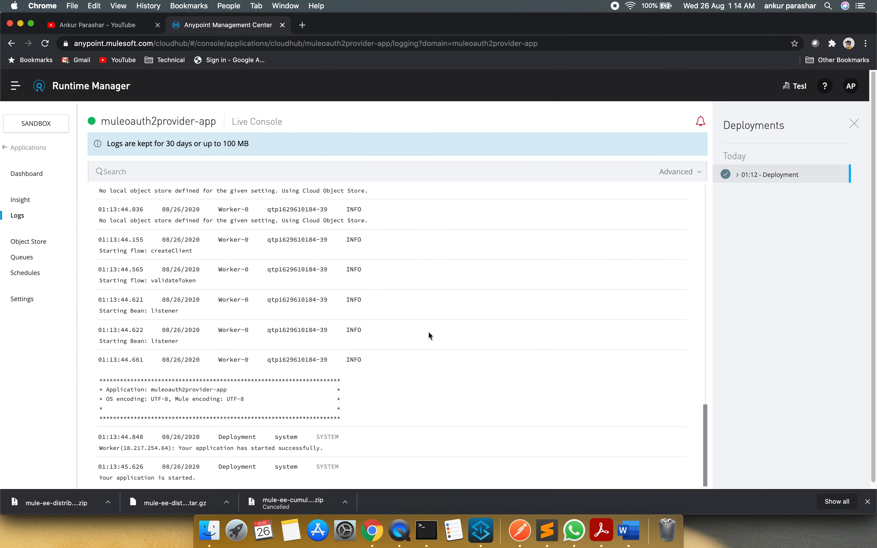
pyautogui.press('super+Tab')
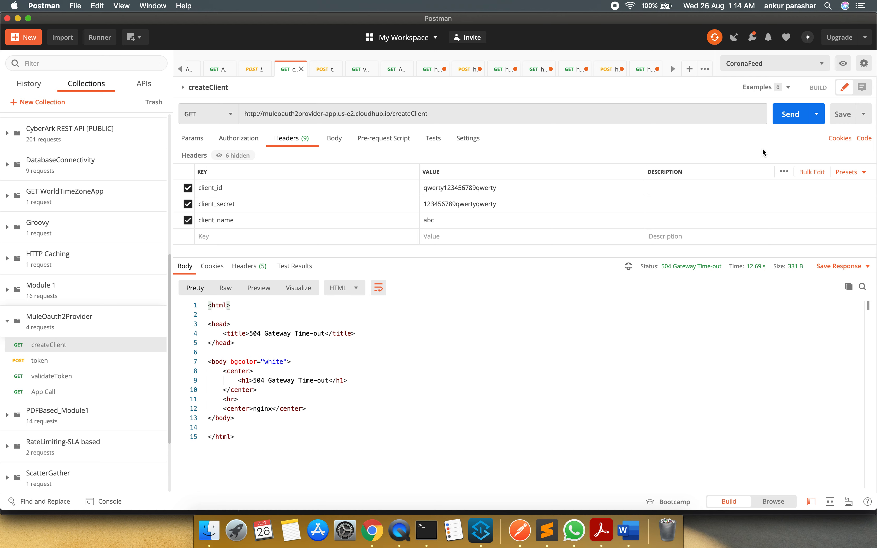
pyautogui.click(790, 116)
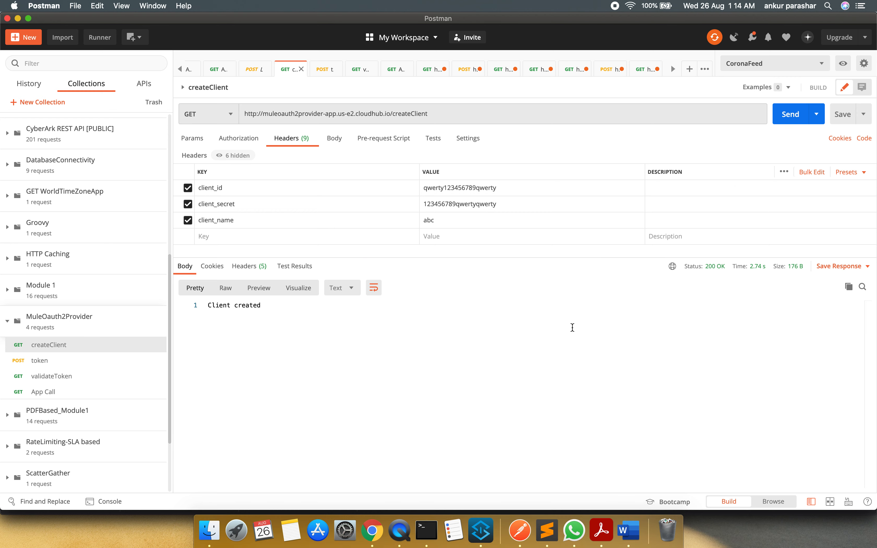
# Send the token request to the CloudHub provider and select the issued access token in the response
pyautogui.click(323, 71)
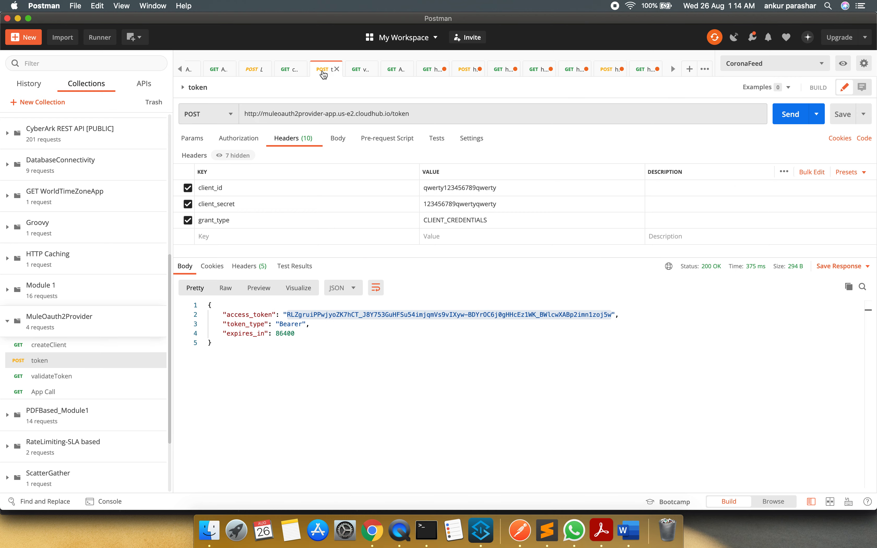
pyautogui.click(291, 70)
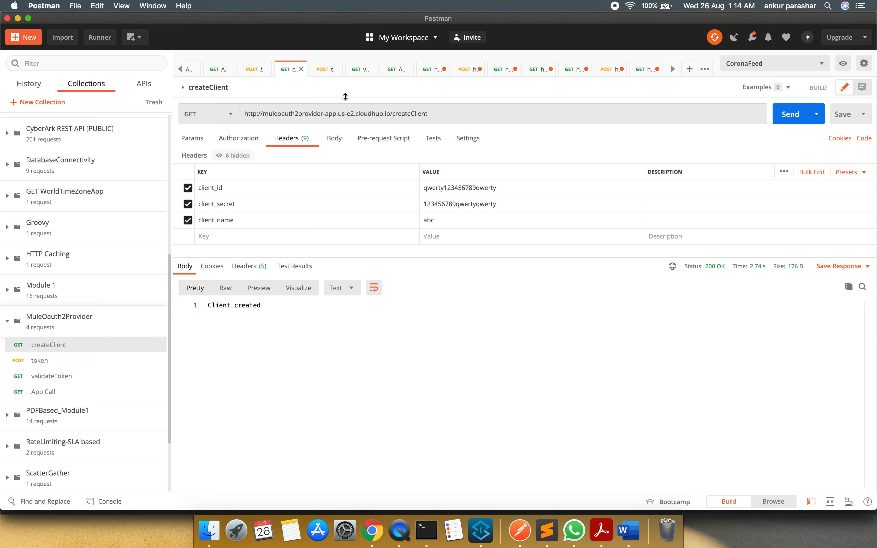
pyautogui.click(325, 73)
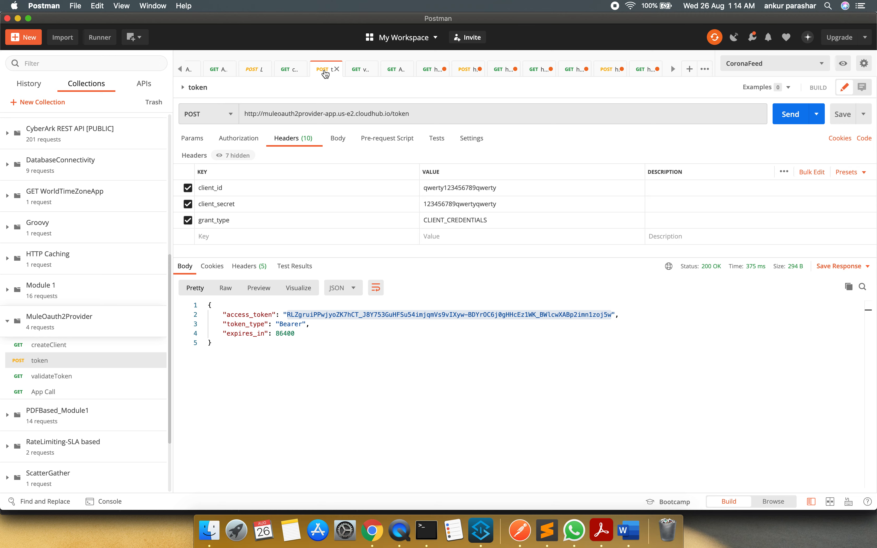
pyautogui.click(792, 114)
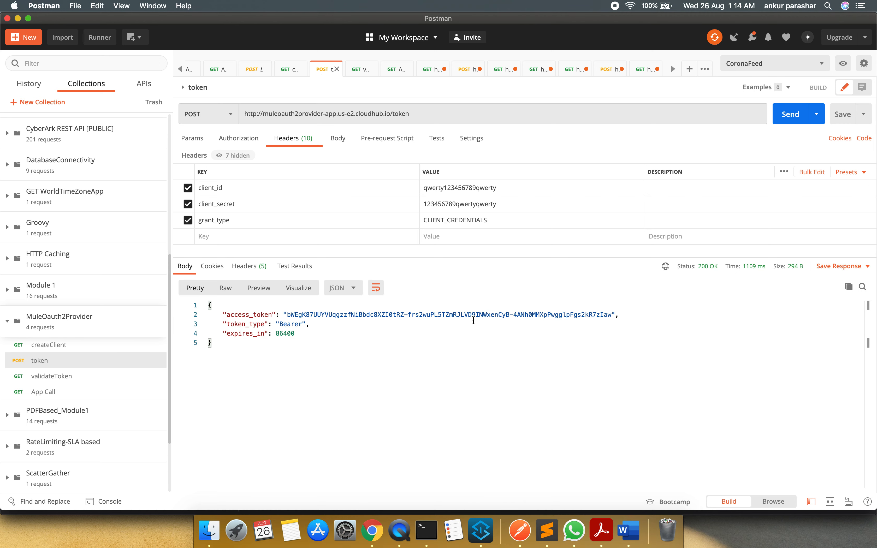
pyautogui.doubleClick(475, 315)
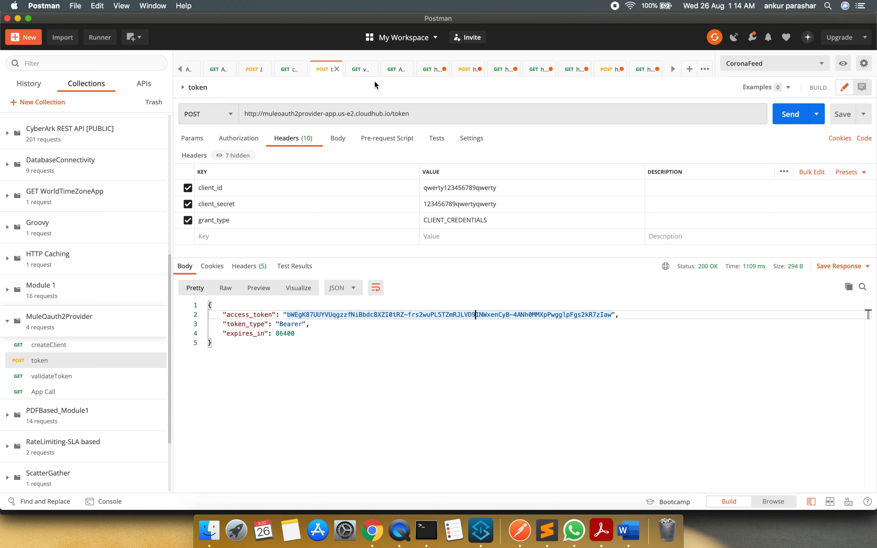
# Try to replace the access token in the validateToken request's Authorization header with the newly issued one
pyautogui.click(360, 69)
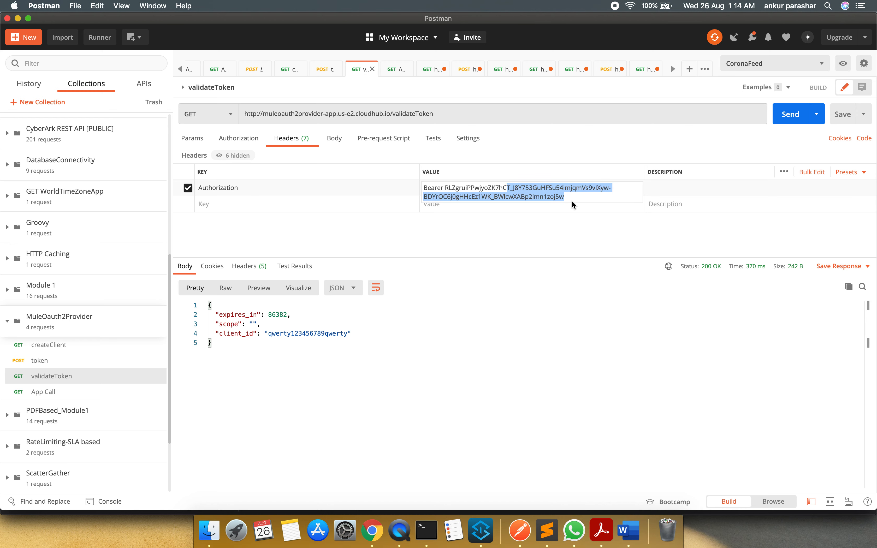
pyautogui.moveTo(567, 198); pyautogui.dragTo(444, 186)
pyautogui.press('cmd+v')
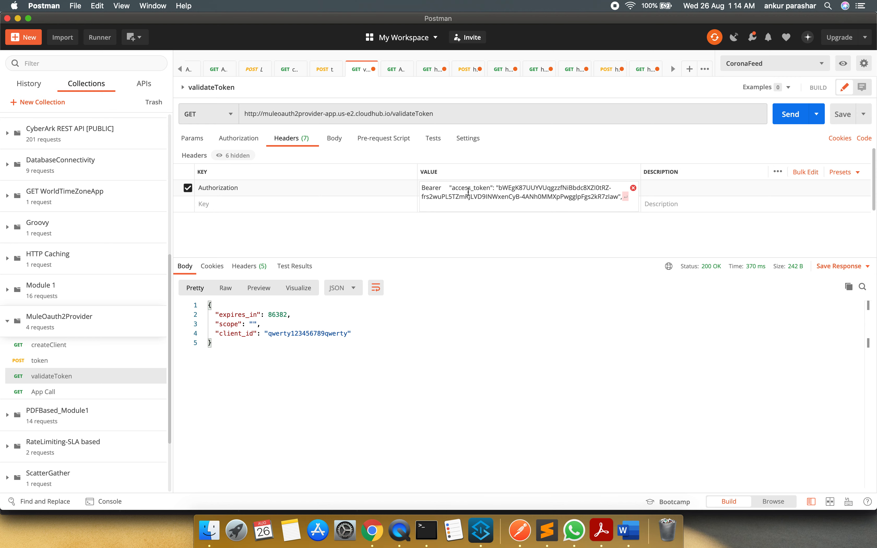
pyautogui.moveTo(499, 188); pyautogui.dragTo(449, 187)
pyautogui.press('BackSpace')
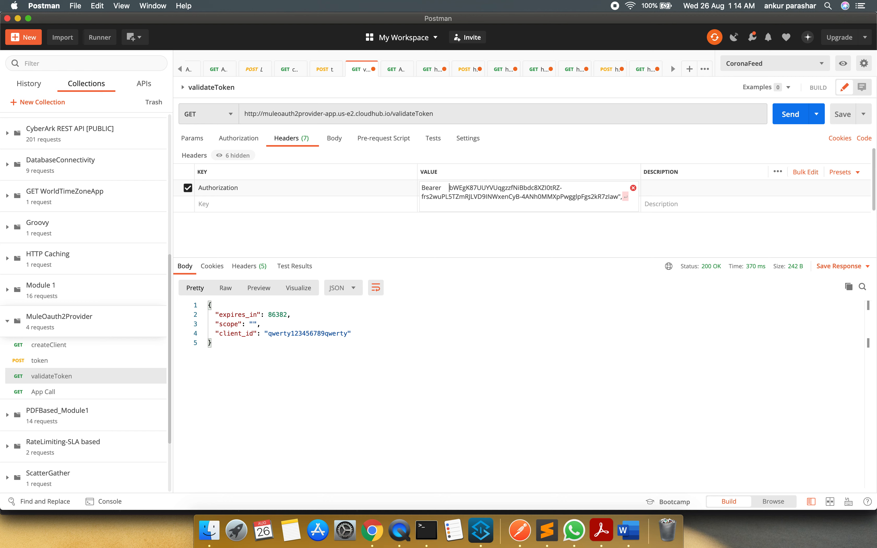
pyautogui.press('BackSpace')
pyautogui.press('BackSpace')
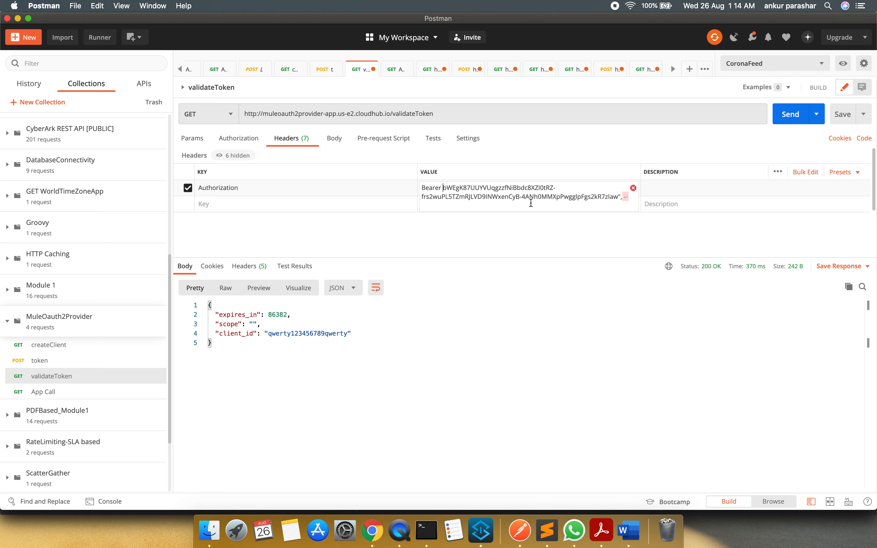
pyautogui.moveTo(619, 197); pyautogui.dragTo(625, 197)
pyautogui.press('BackSpace')
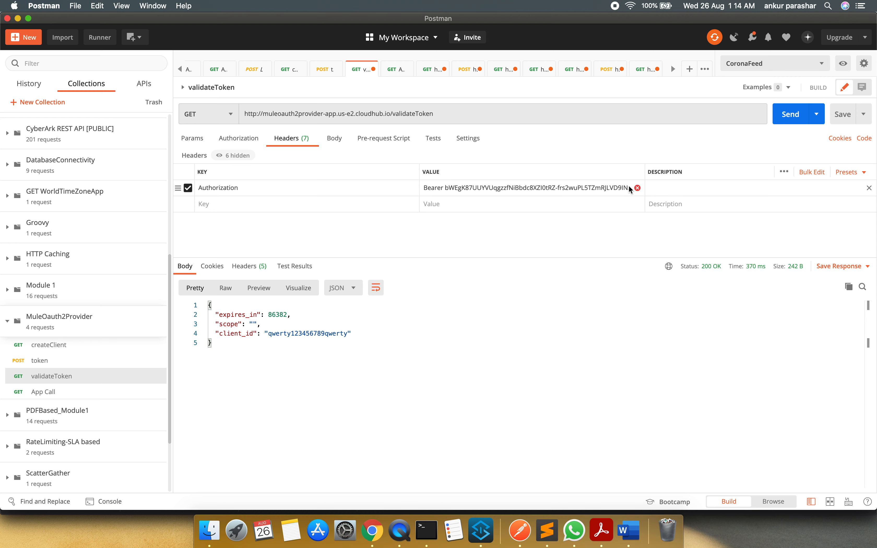
pyautogui.click(625, 187)
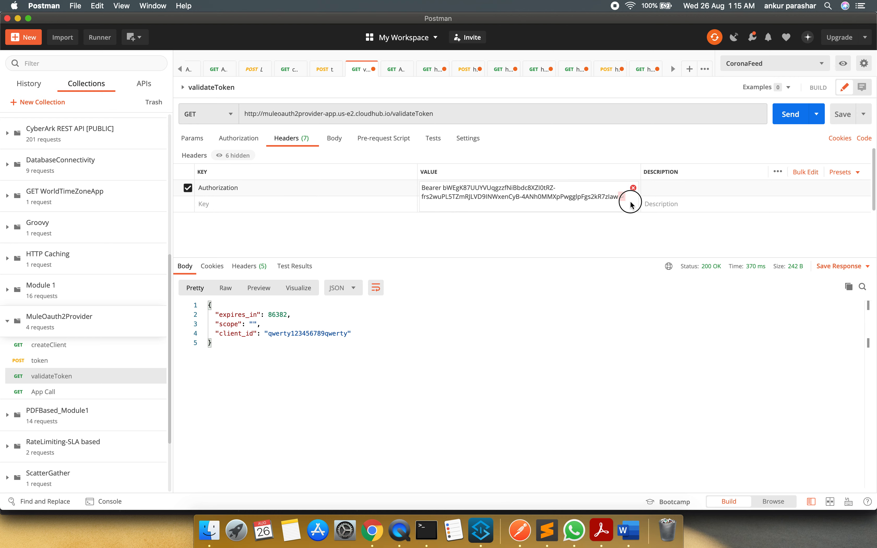
pyautogui.press('BackSpace')
pyautogui.press('super+a')
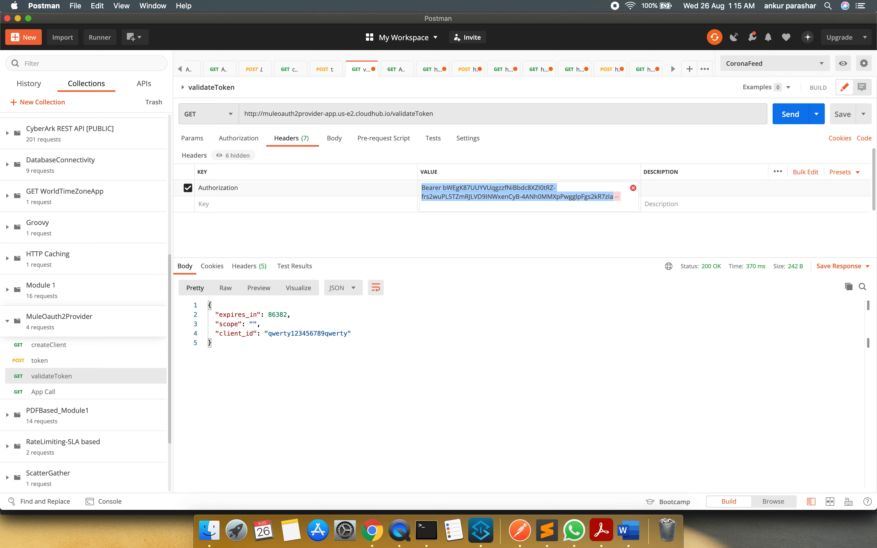
pyautogui.press('BackSpace')
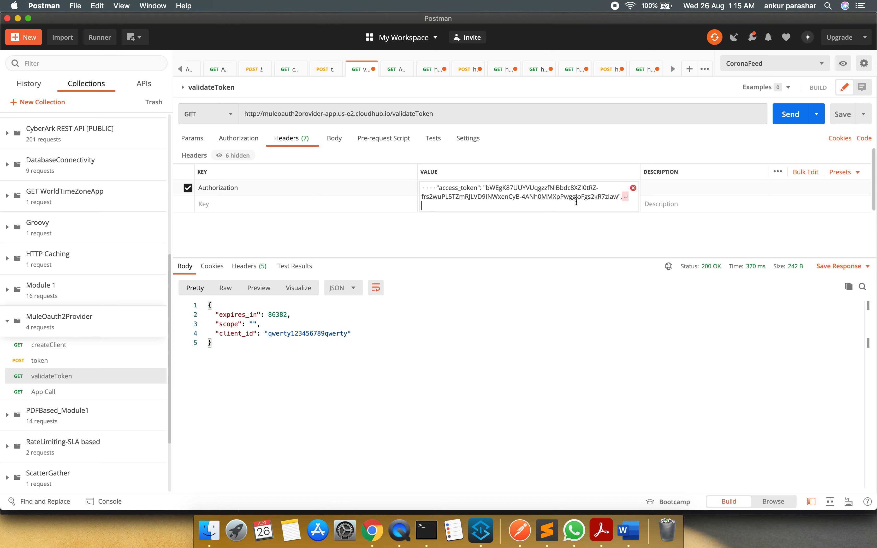
# Copy only the access token value from the token response and set validateToken's Authorization header to Bearer followed by that token
pyautogui.click(326, 69)
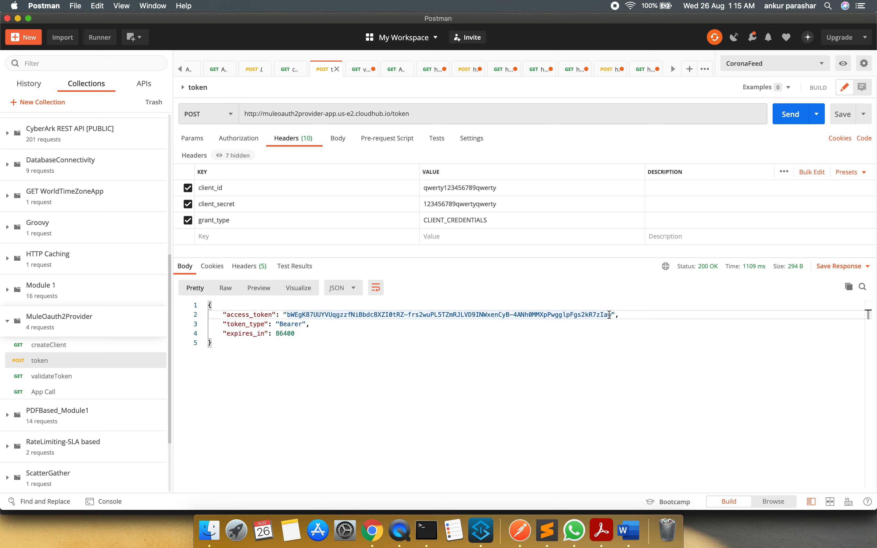
pyautogui.moveTo(609, 314); pyautogui.dragTo(288, 315)
pyautogui.press('super+c')
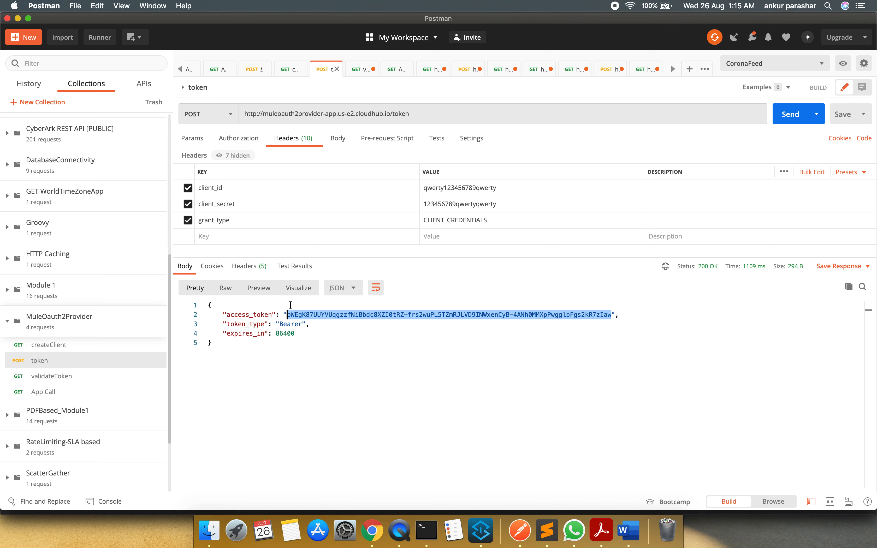
pyautogui.click(360, 70)
pyautogui.click(490, 189)
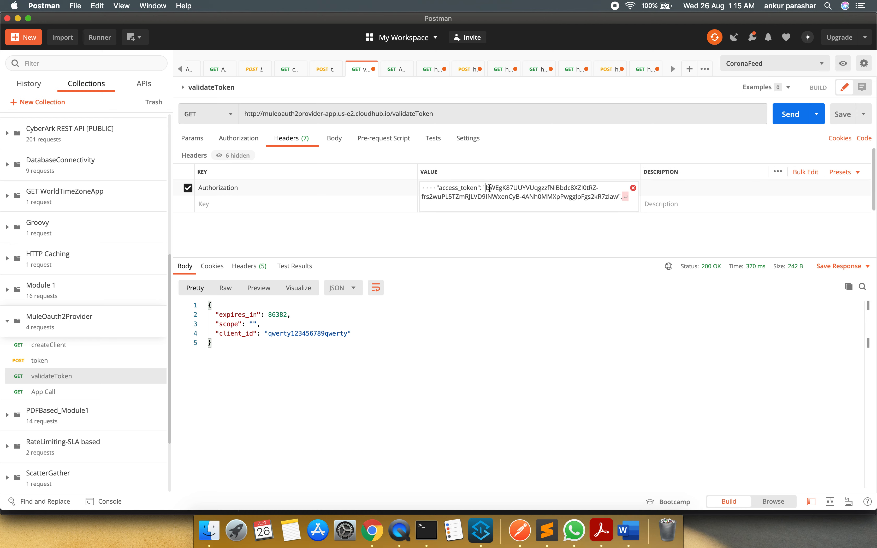
pyautogui.click(636, 189)
pyautogui.click(422, 187)
pyautogui.moveTo(422, 188); pyautogui.dragTo(688, 245)
pyautogui.press('BackSpace')
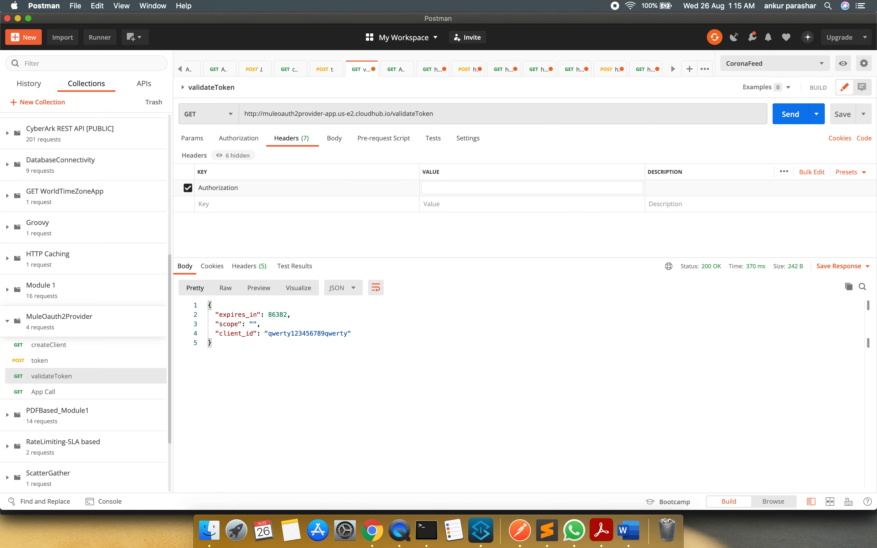
pyautogui.write('Bearer')
pyautogui.press('super+v')
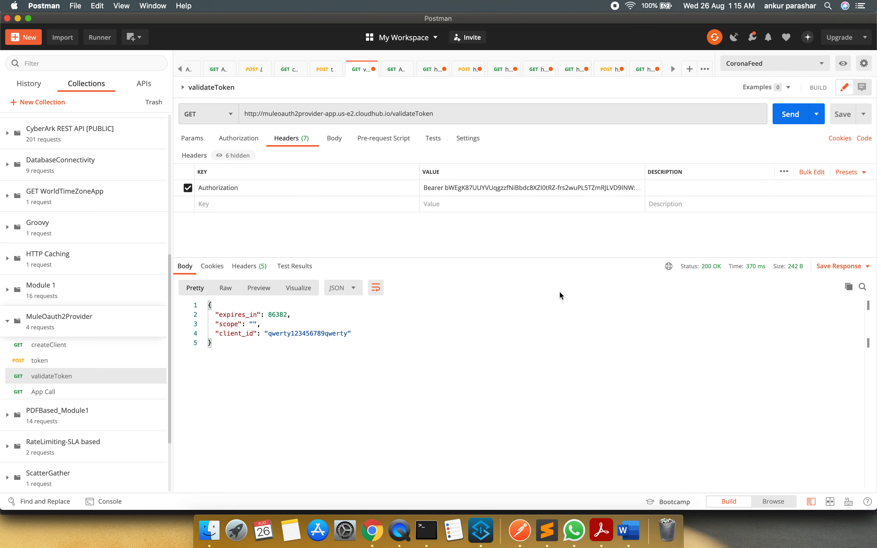
# Switch to Anypoint Platform in Chrome and open the policies of CricketTeam 1.0 in API Manager
pyautogui.click(373, 531)
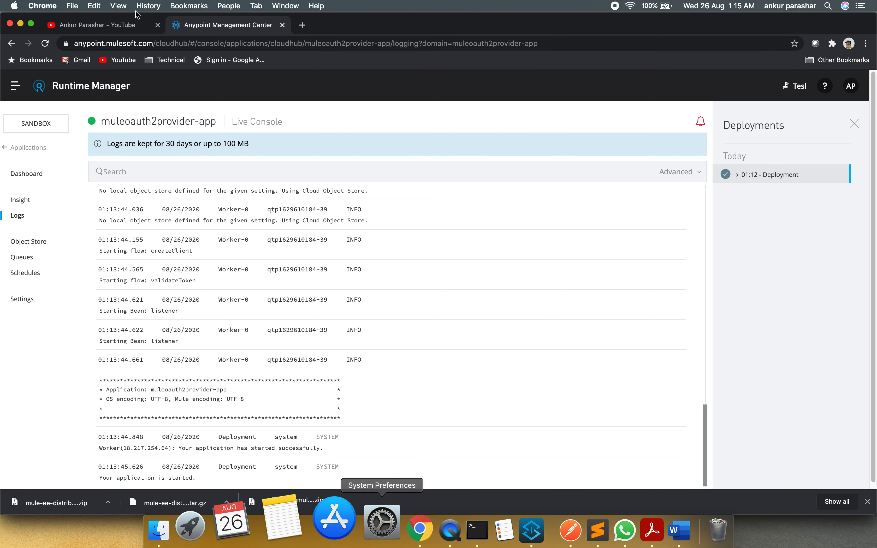
pyautogui.click(15, 87)
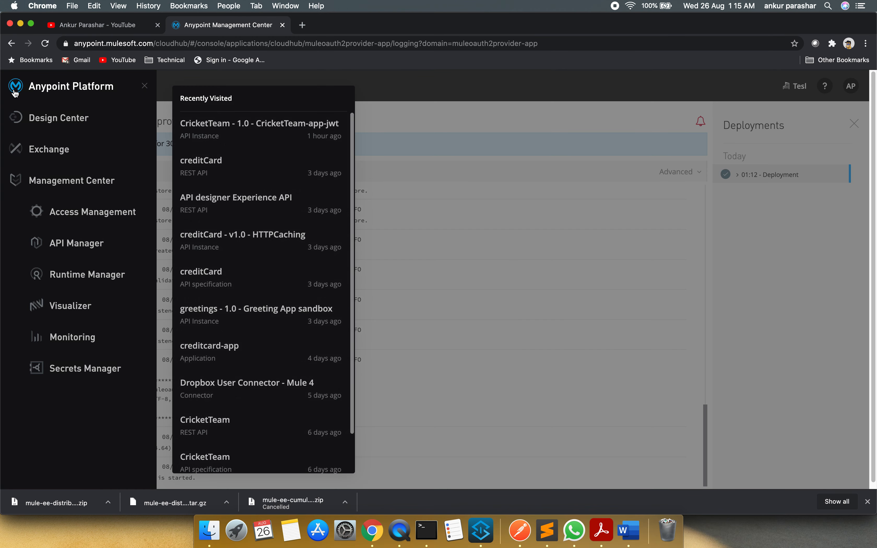
pyautogui.click(77, 245)
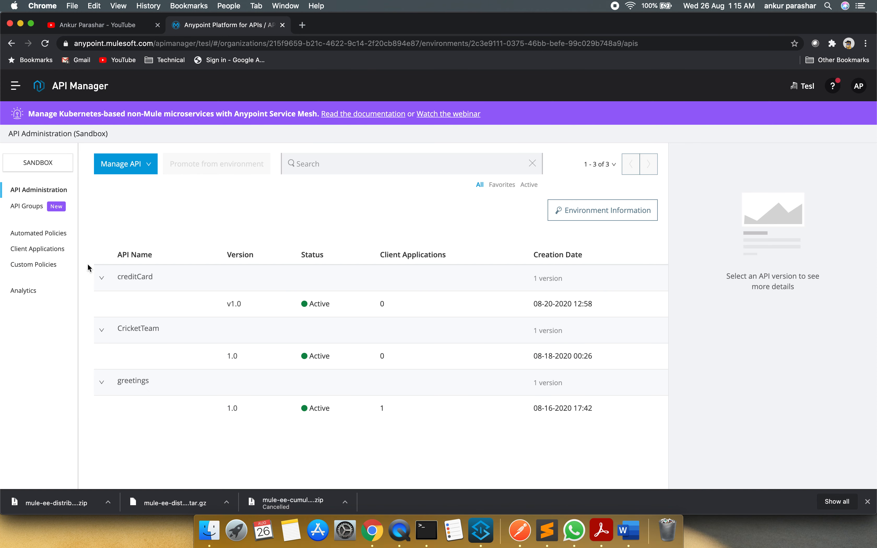
pyautogui.click(234, 358)
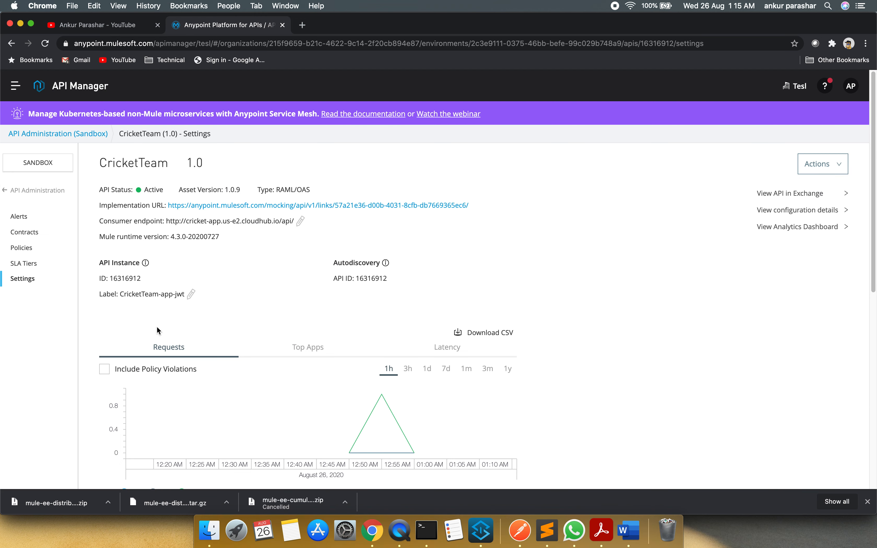
pyautogui.click(24, 250)
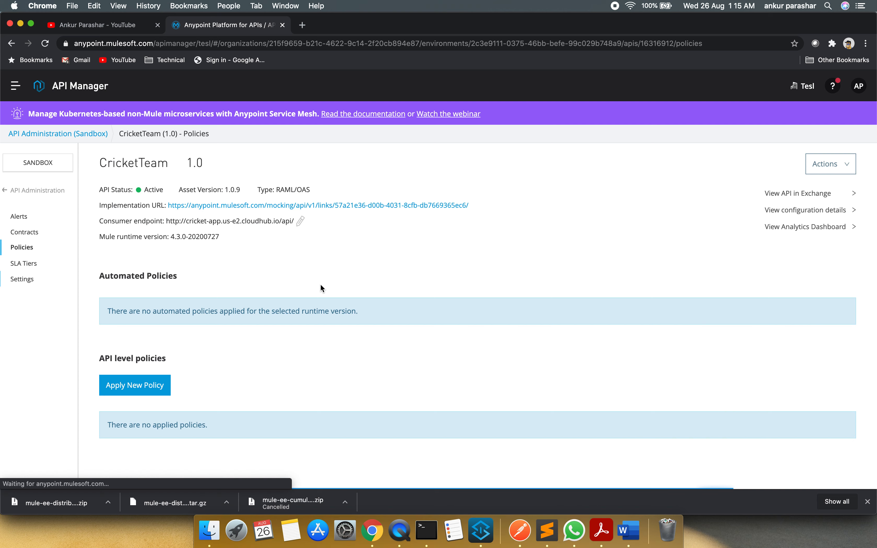
# Start a new API-level policy using OAuth 2.0 access token enforcement using Mule OAuth provider, version 1.3.2
pyautogui.click(135, 385)
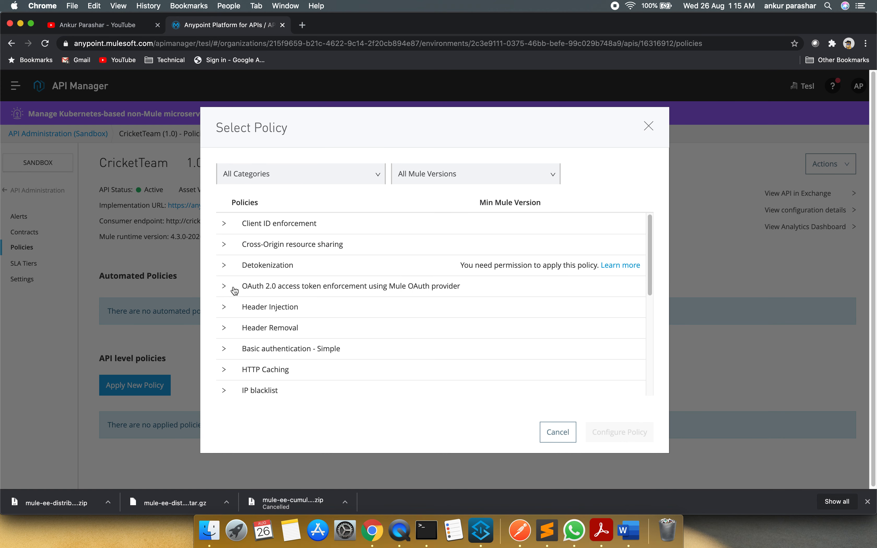
pyautogui.click(227, 289)
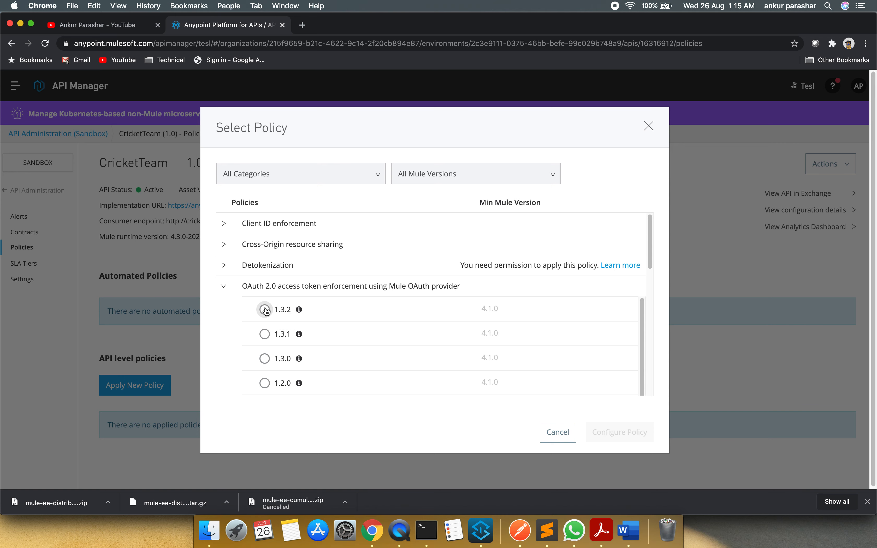
pyautogui.click(266, 310)
pyautogui.click(623, 438)
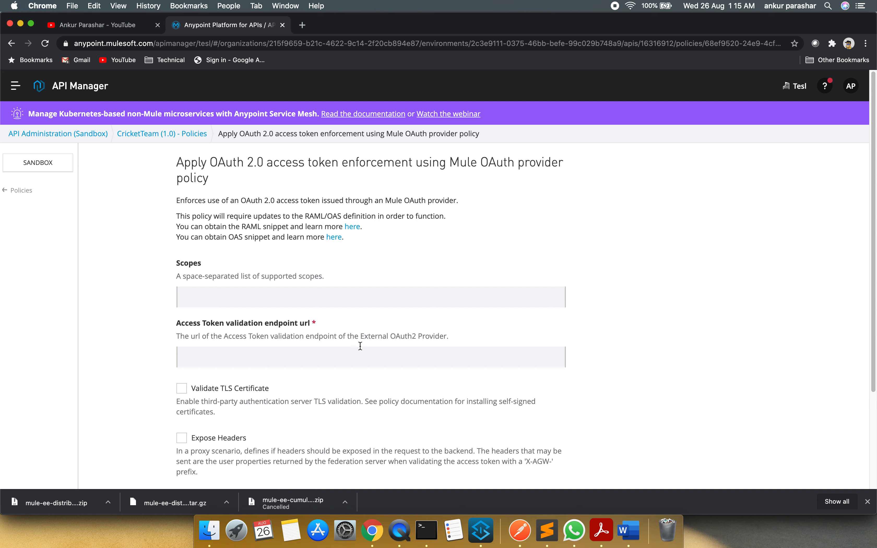
pyautogui.click(342, 348)
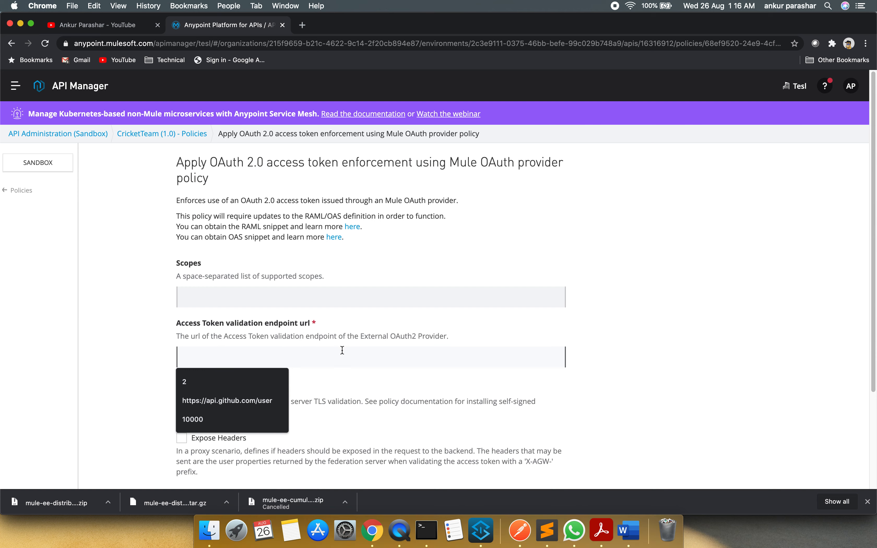
pyautogui.press('super+Tab')
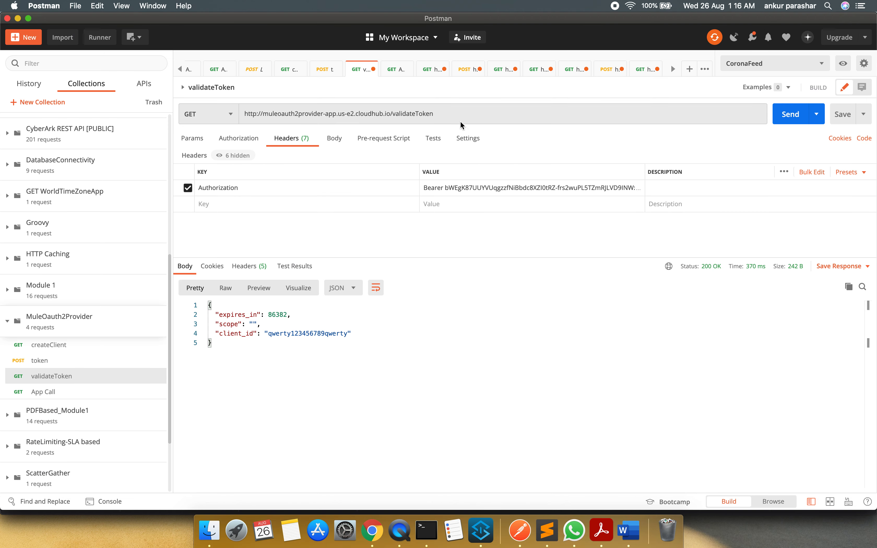
pyautogui.click(323, 70)
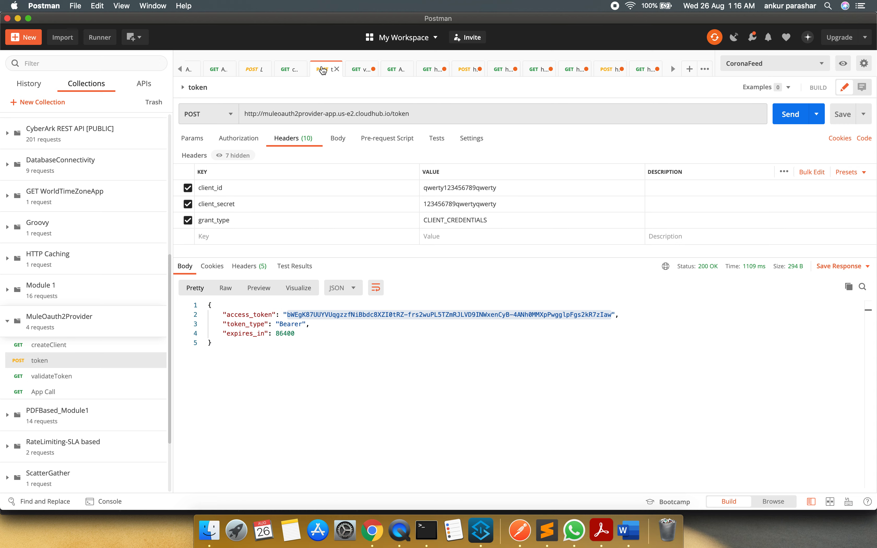
pyautogui.click(290, 70)
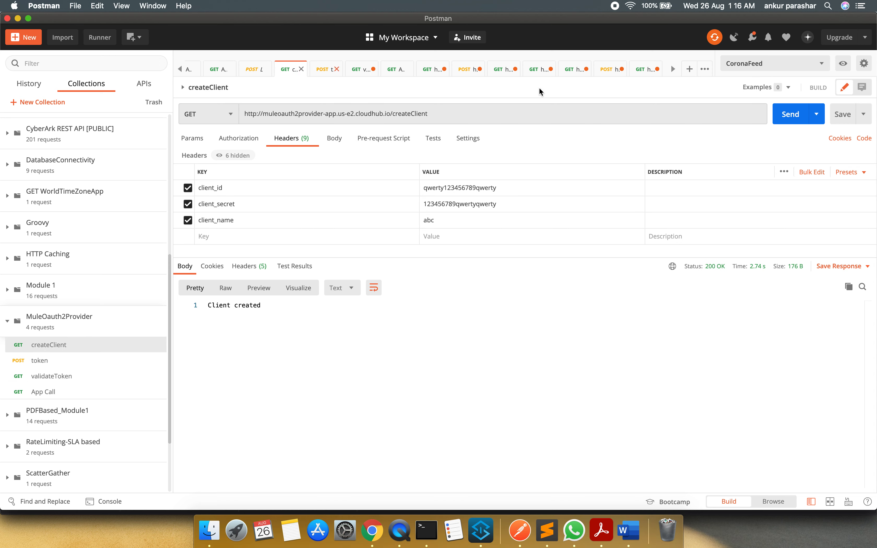
pyautogui.click(642, 70)
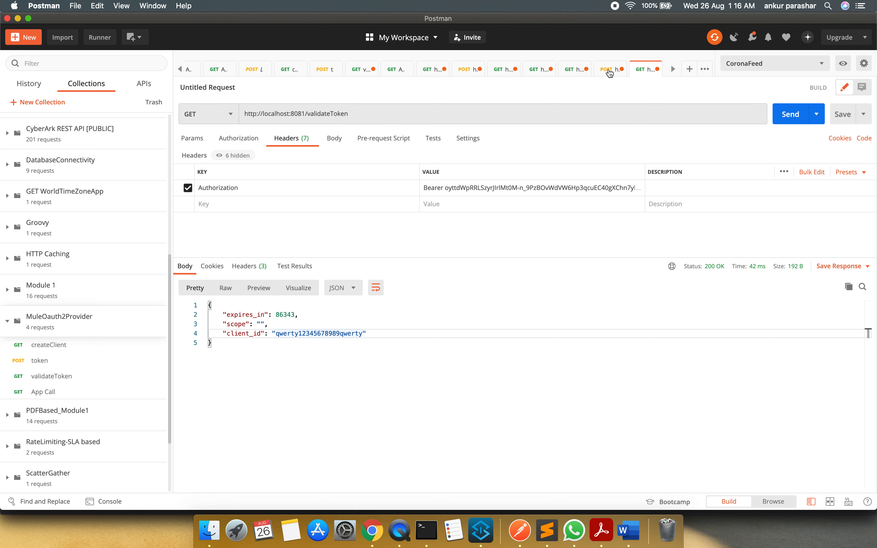
pyautogui.moveTo(362, 114); pyautogui.dragTo(226, 120)
pyautogui.press('super+c')
pyautogui.press('super+Tab')
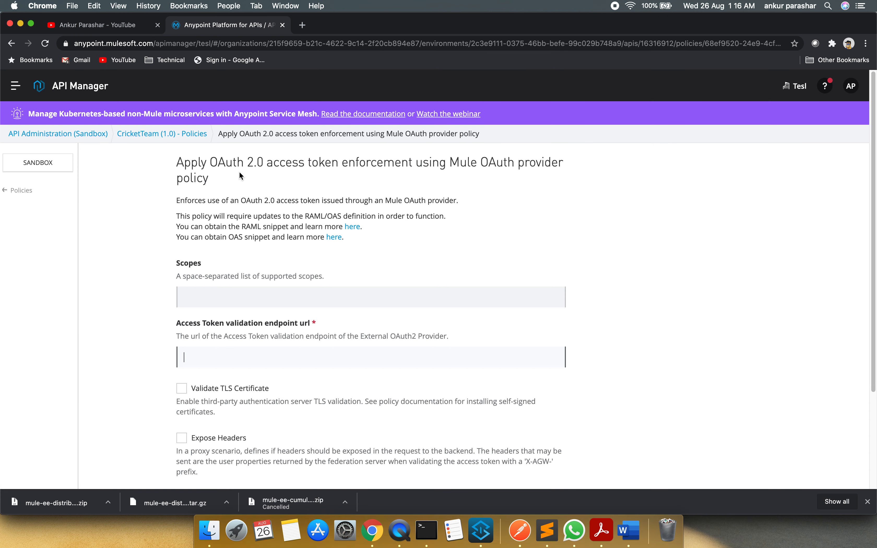
pyautogui.click(263, 350)
pyautogui.press('super+v')
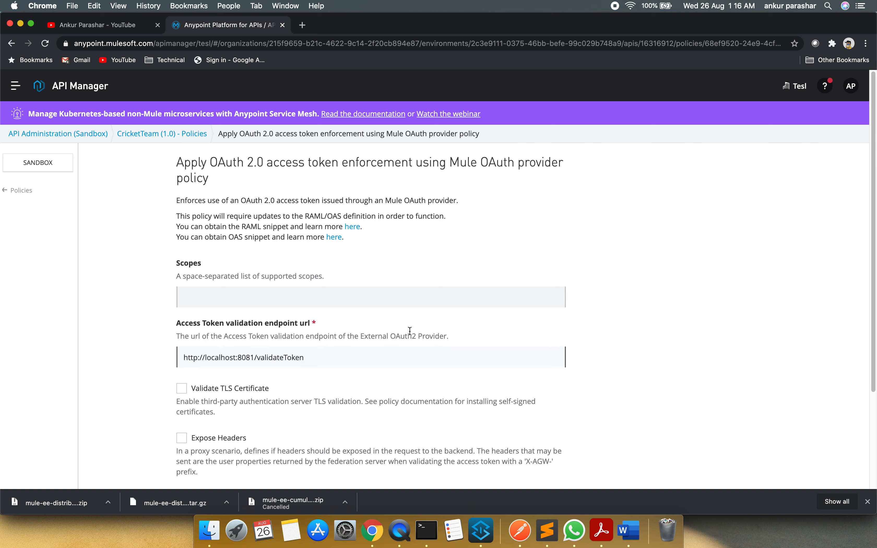
pyautogui.press('super+Tab')
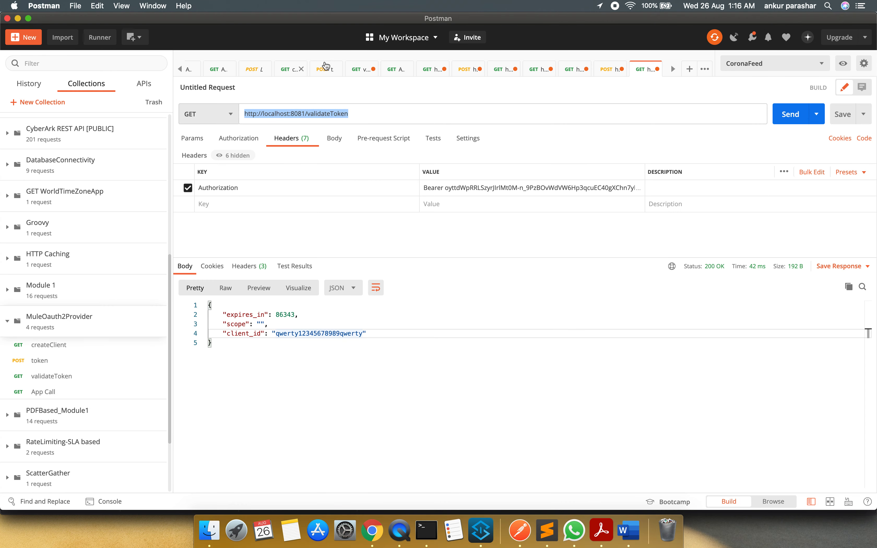
pyautogui.click(395, 69)
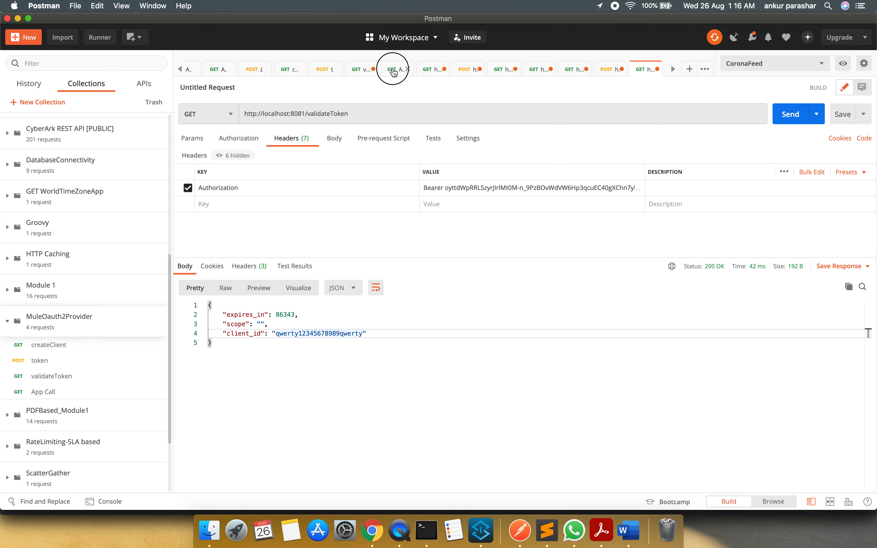
pyautogui.click(360, 73)
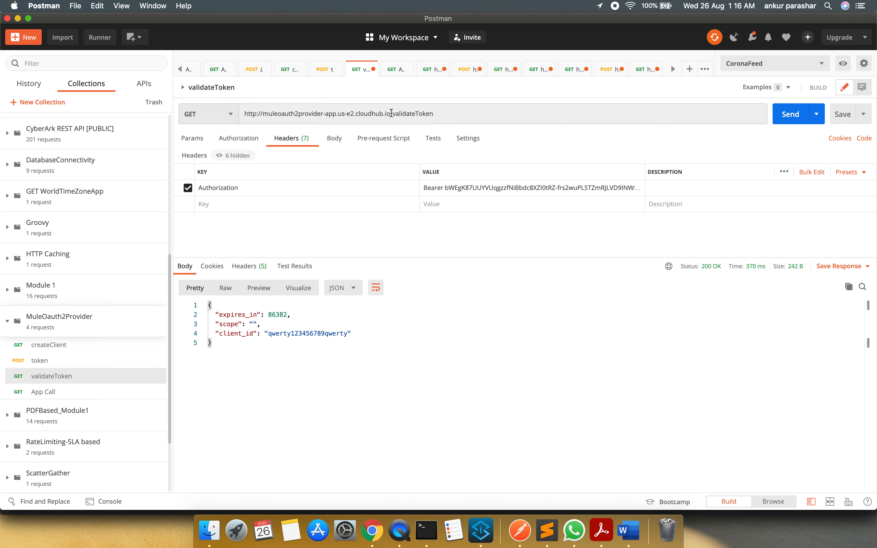
pyautogui.moveTo(391, 113); pyautogui.dragTo(240, 114)
pyautogui.press('super+c')
pyautogui.press('super+Tab')
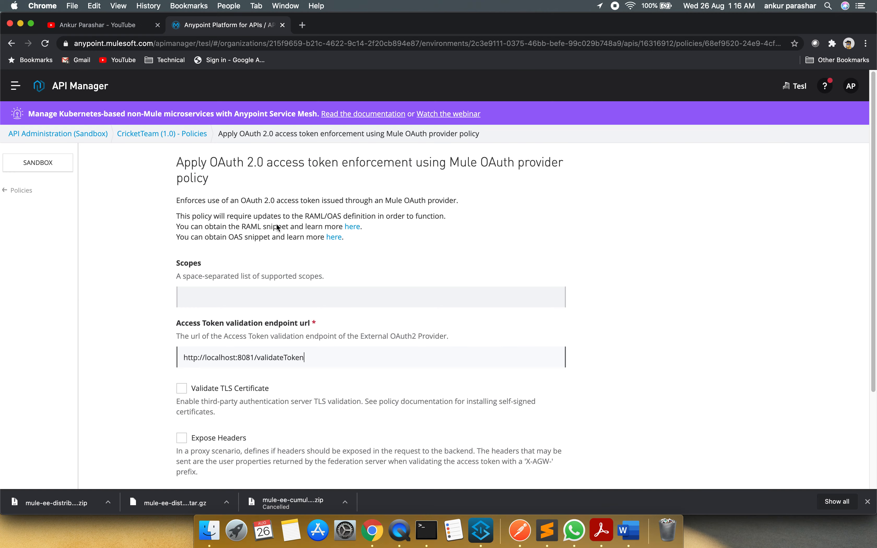
pyautogui.moveTo(259, 359); pyautogui.dragTo(141, 355)
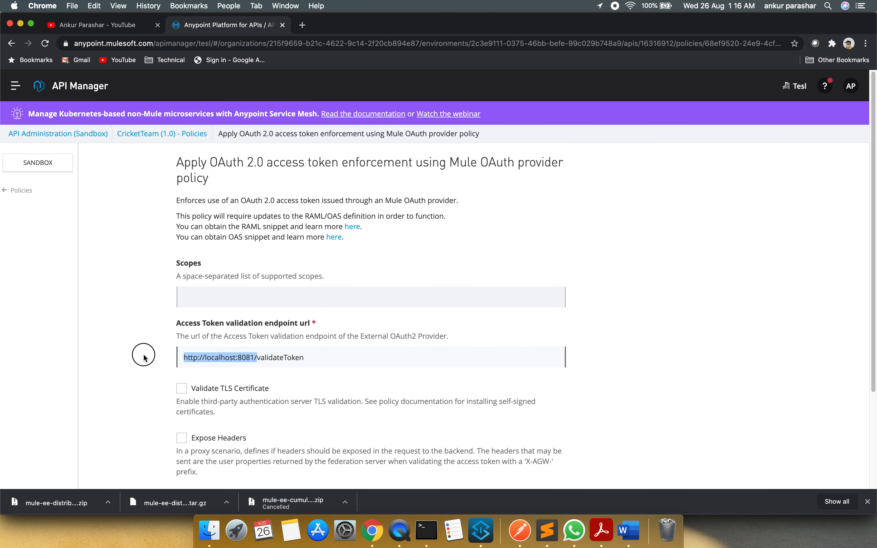
pyautogui.press('super+v')
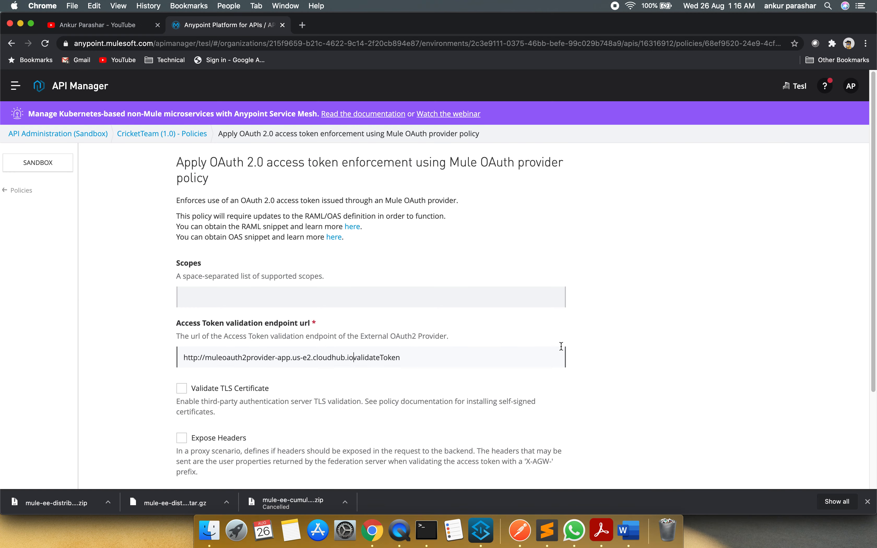
pyautogui.write('/')
pyautogui.press('super+Tab')
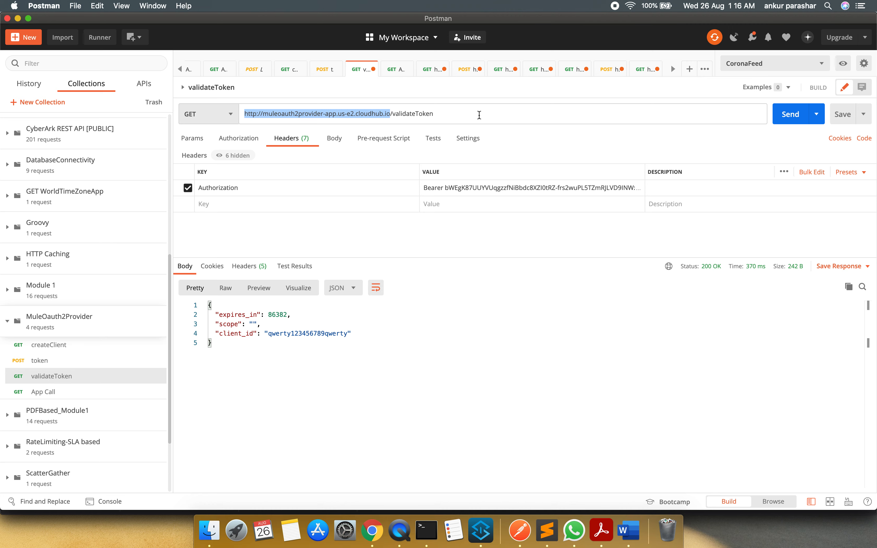
pyautogui.press('super+Tab')
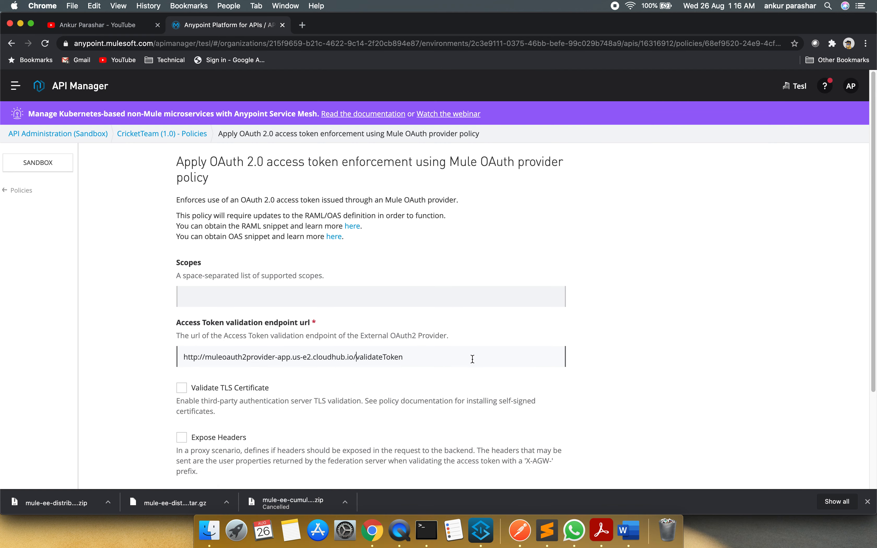
# Enable Expose Headers and Skip Client Id Validation, and apply the policy to all API methods and resources
pyautogui.scroll(-3, 448, 380)
pyautogui.click(225, 330)
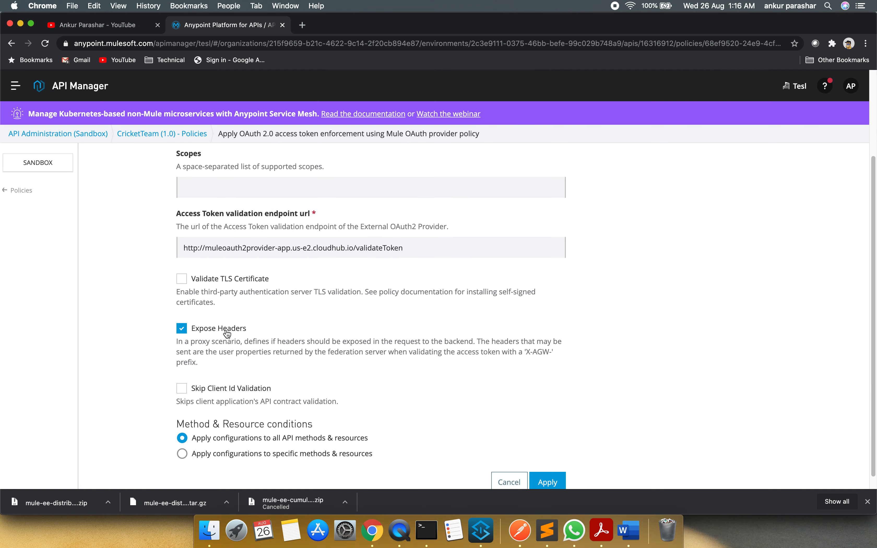
pyautogui.click(243, 388)
pyautogui.scroll(-1, 261, 417)
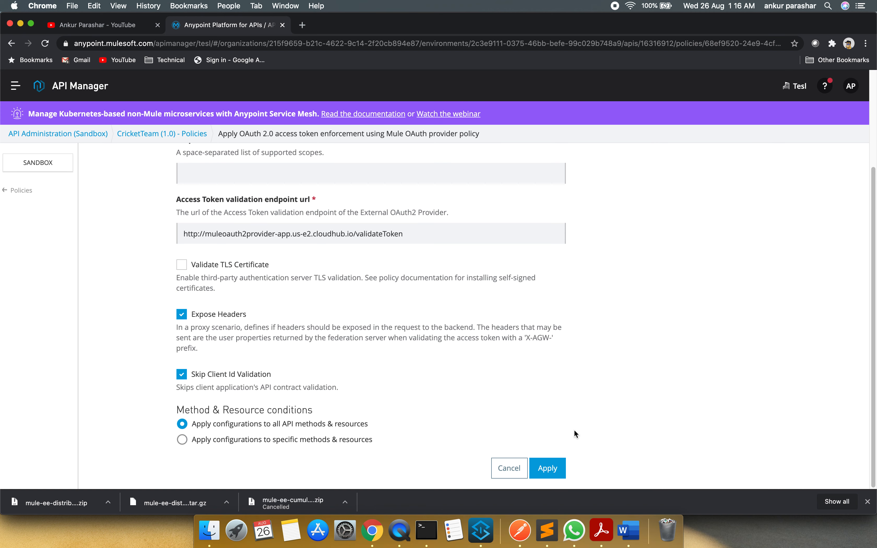
pyautogui.click(548, 465)
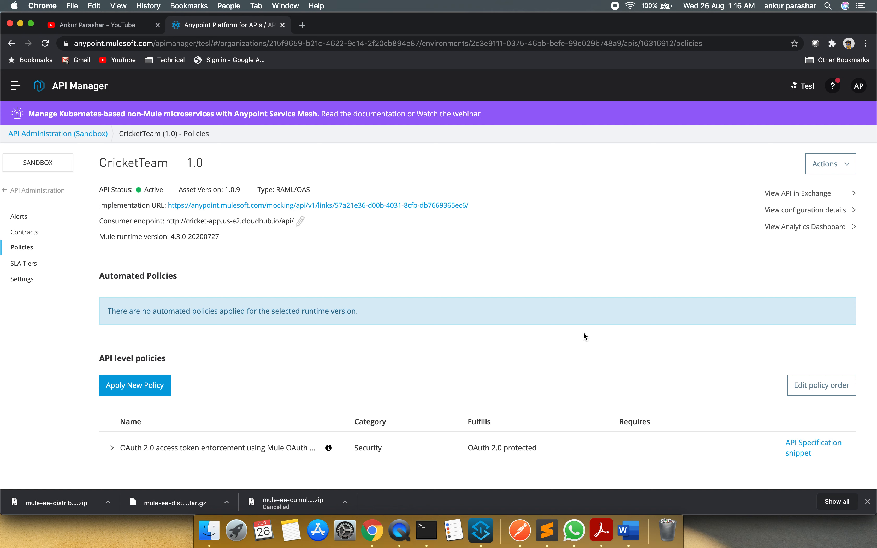
# Switch to Postman and copy the access token value from the token request's response
pyautogui.click(521, 525)
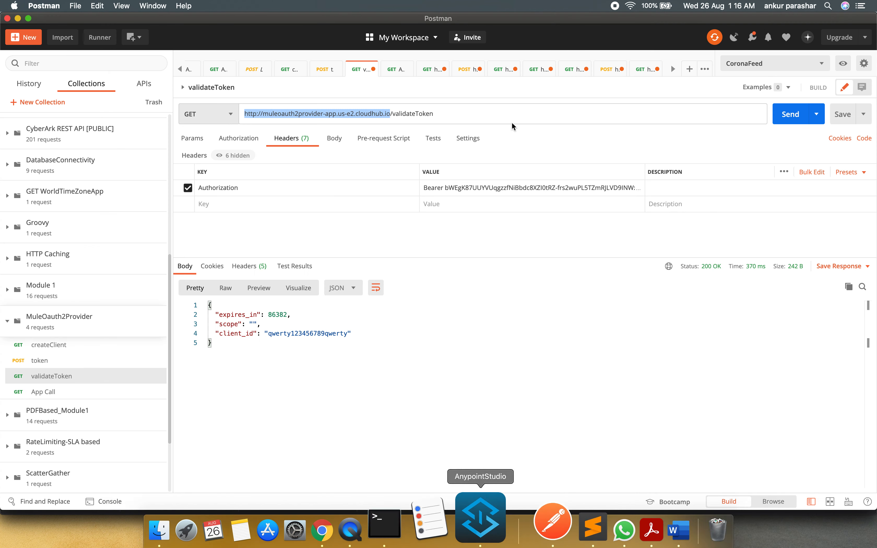
pyautogui.click(392, 73)
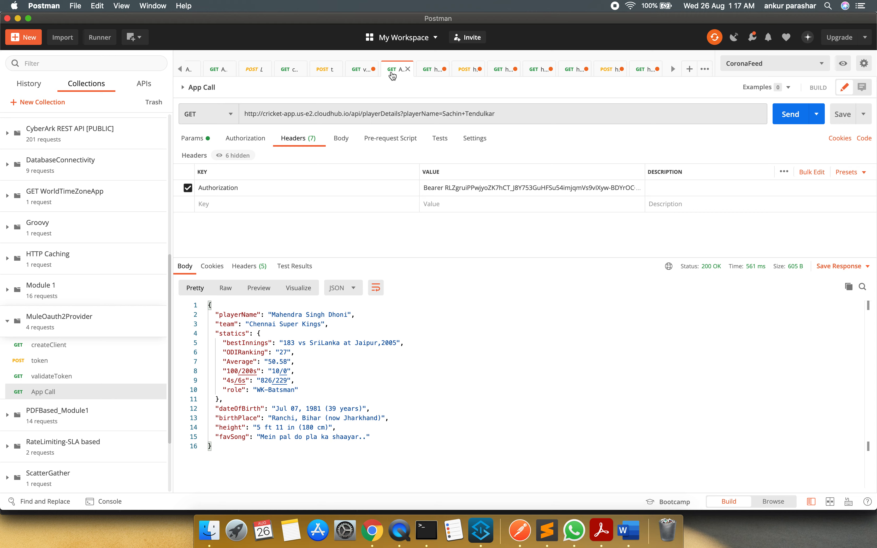
pyautogui.click(360, 73)
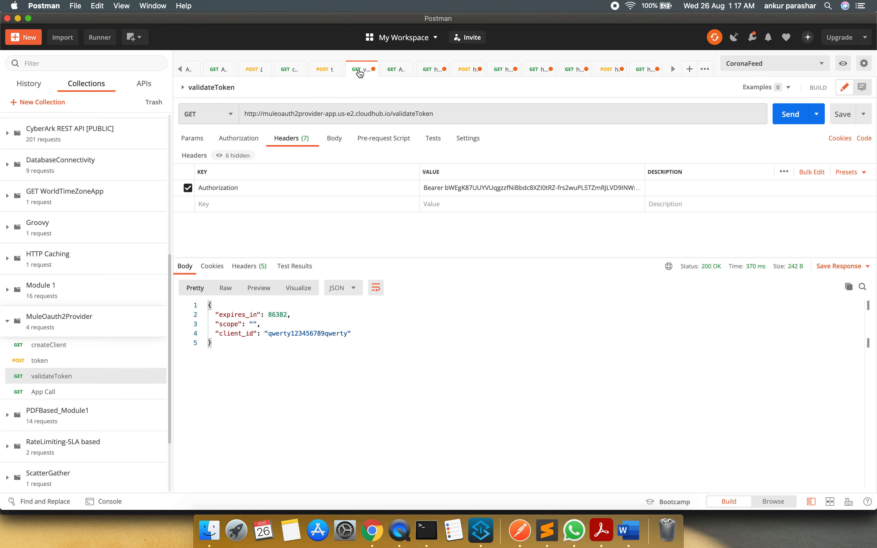
pyautogui.click(442, 114)
pyautogui.click(443, 113)
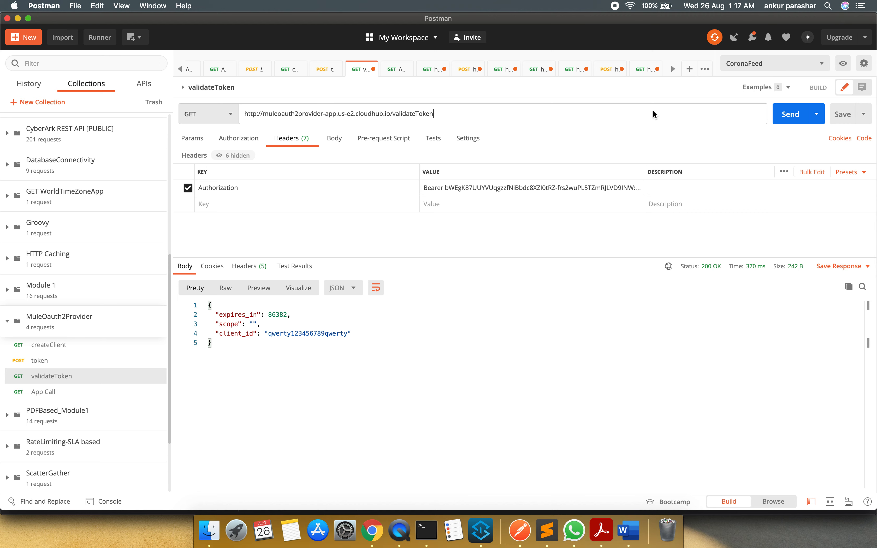
pyautogui.click(325, 70)
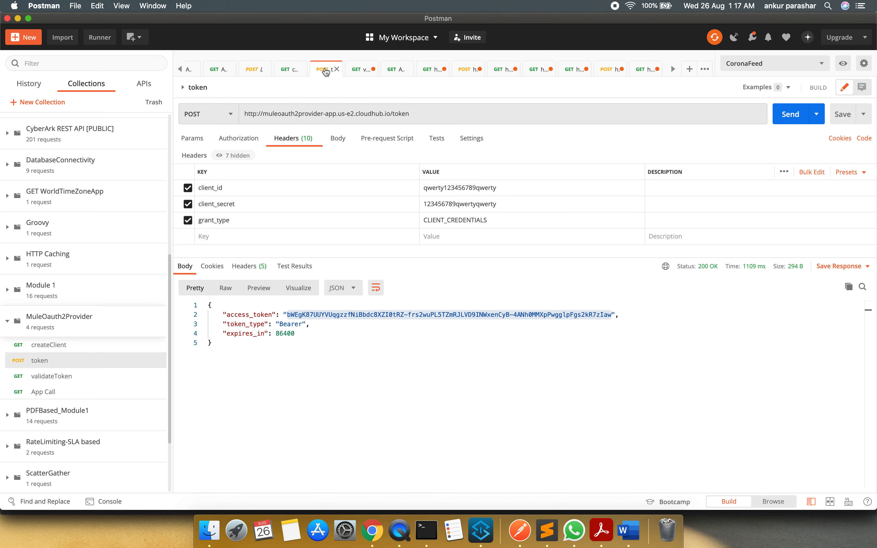
pyautogui.click(494, 315)
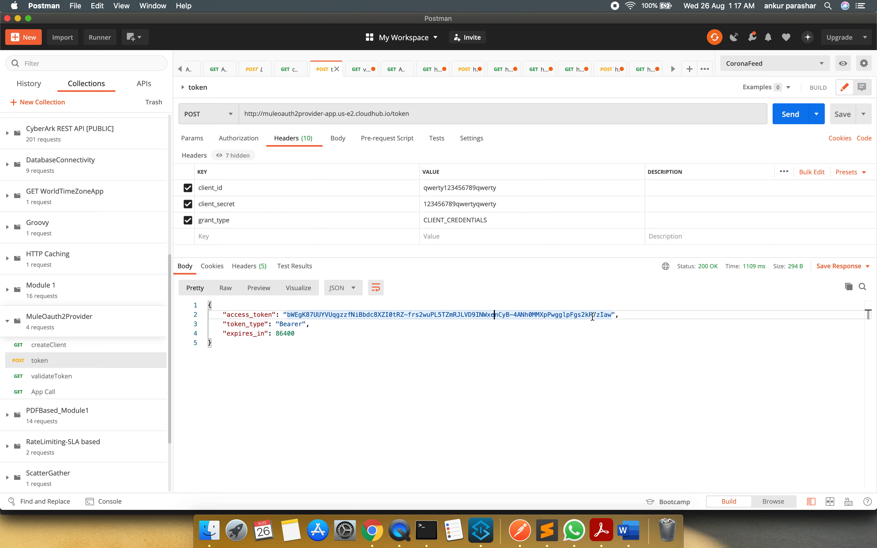
pyautogui.moveTo(612, 316); pyautogui.dragTo(289, 314)
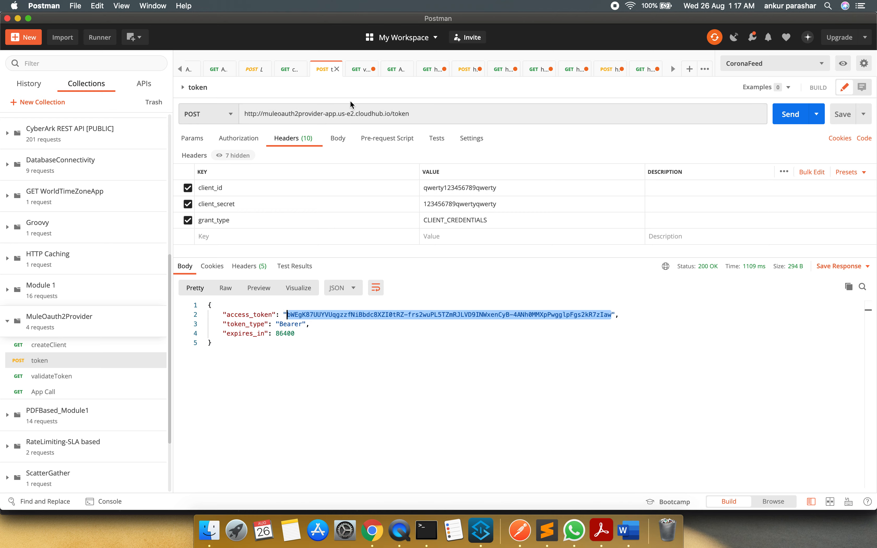
# Check the bearer token in validateToken's Authorization header and resend the request
pyautogui.click(362, 68)
pyautogui.click(482, 188)
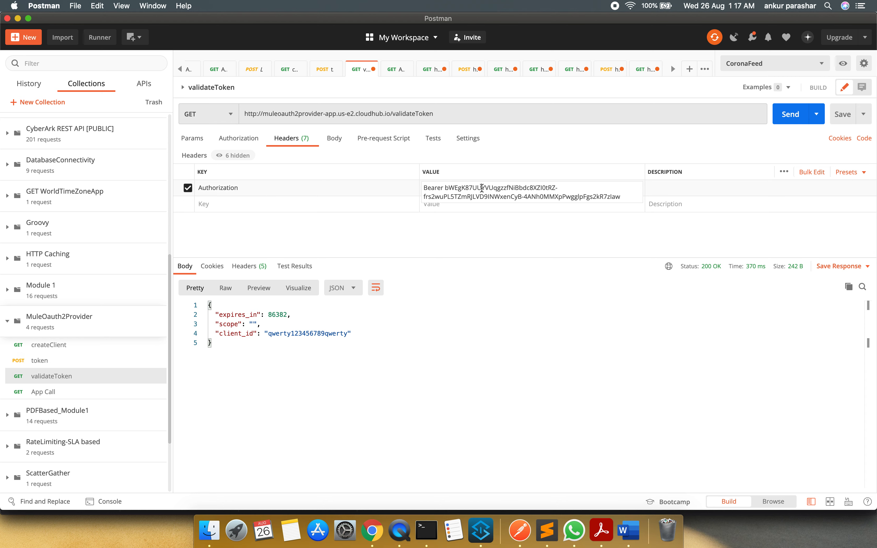
pyautogui.moveTo(446, 189); pyautogui.dragTo(625, 198)
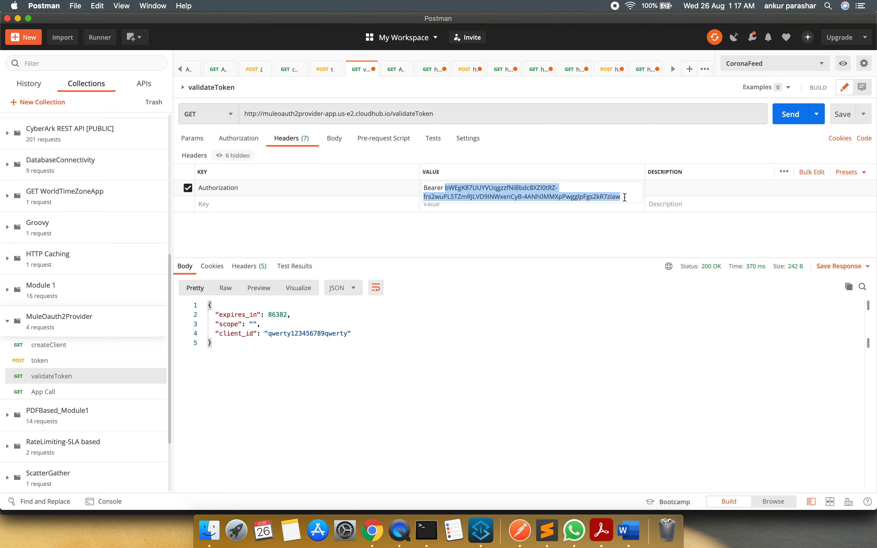
pyautogui.click(624, 197)
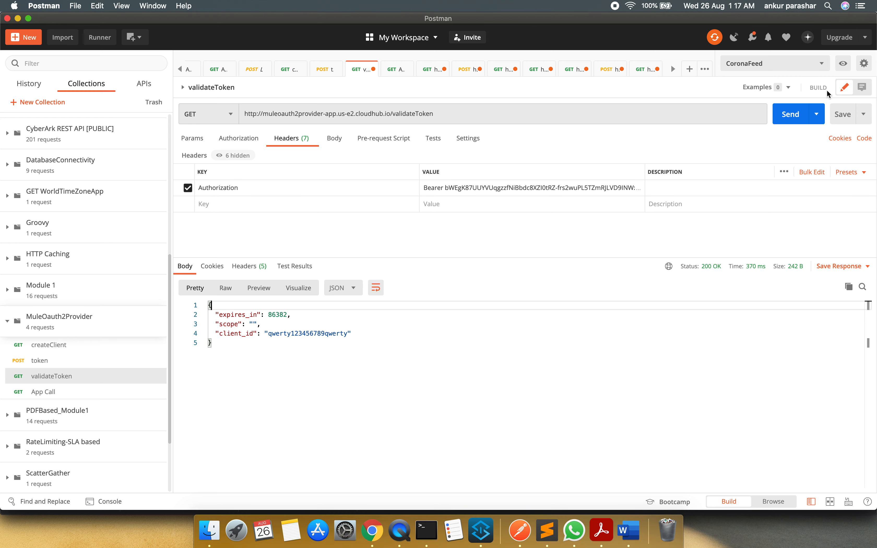
pyautogui.click(789, 115)
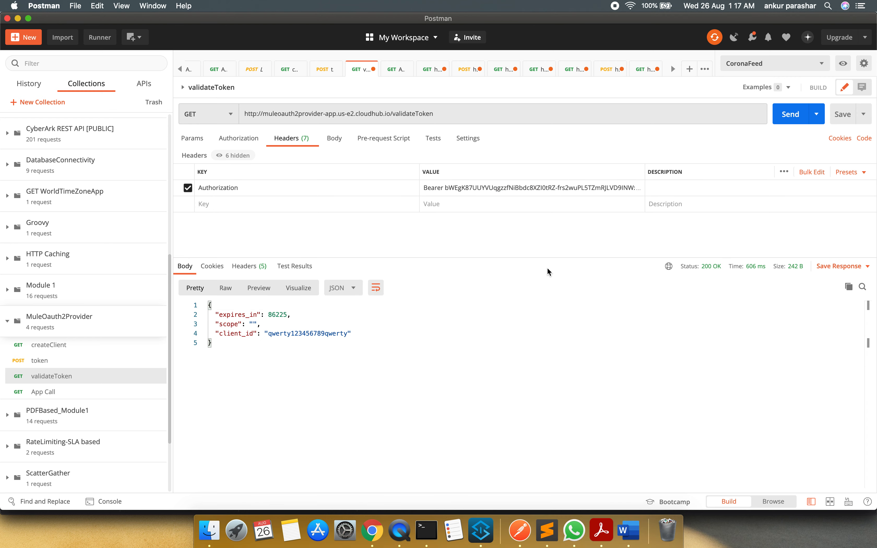
# Replace the token after Bearer in App Call's Authorization header with the copied access token and send the request
pyautogui.click(396, 69)
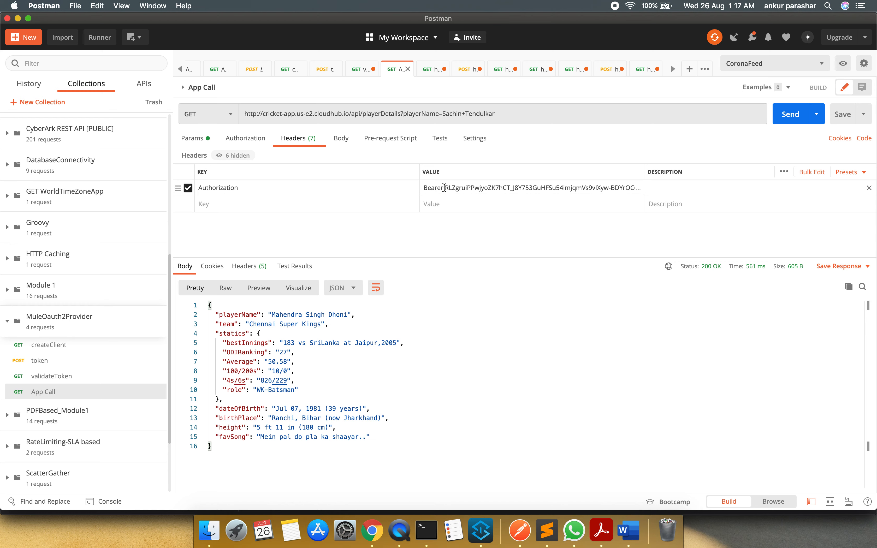
pyautogui.moveTo(444, 187); pyautogui.dragTo(580, 203)
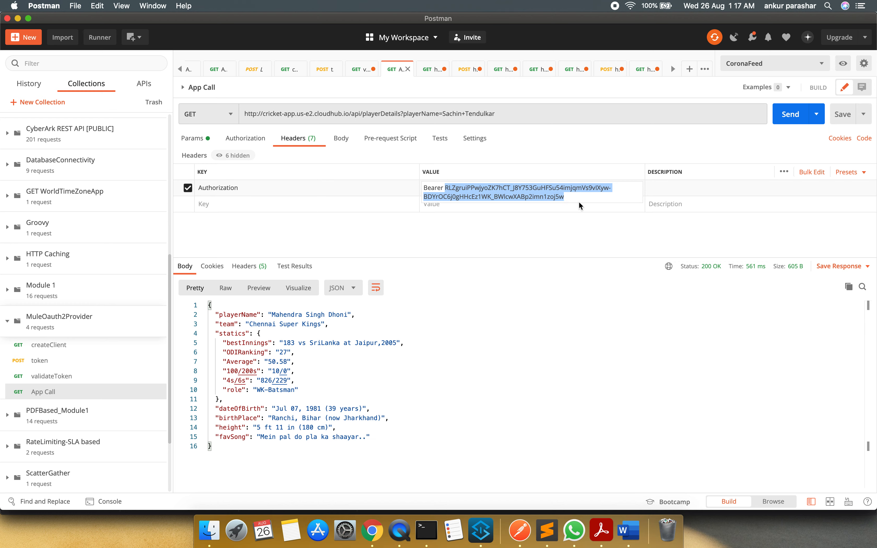
pyautogui.press('super+v')
pyautogui.click(486, 318)
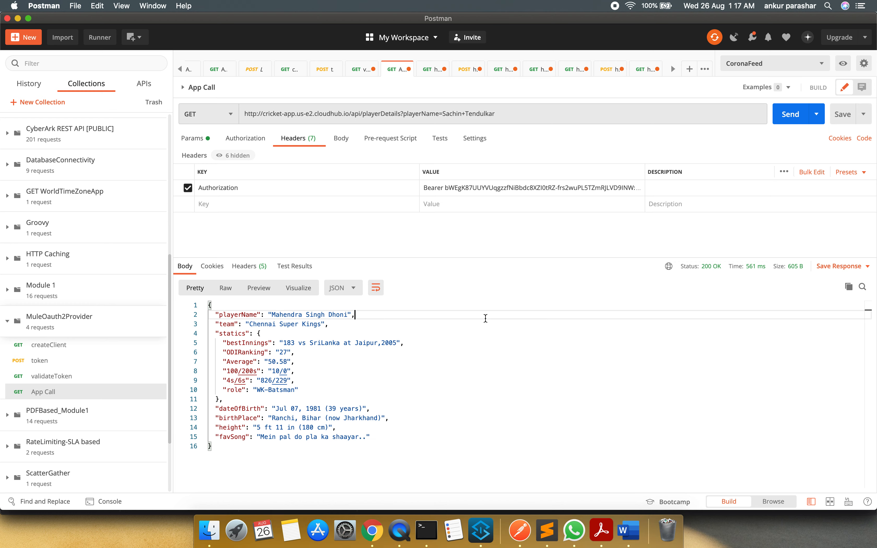
pyautogui.press('super+Tab')
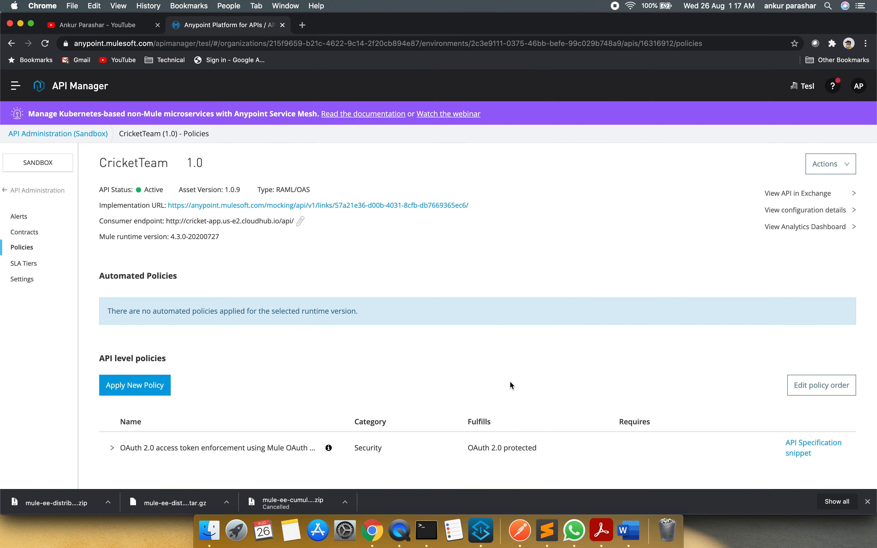
pyautogui.press('super+Tab')
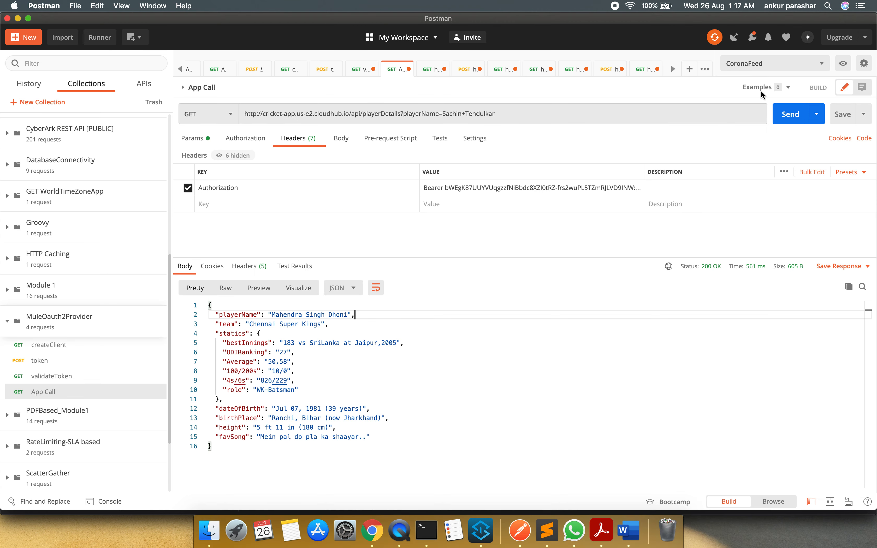
pyautogui.click(795, 114)
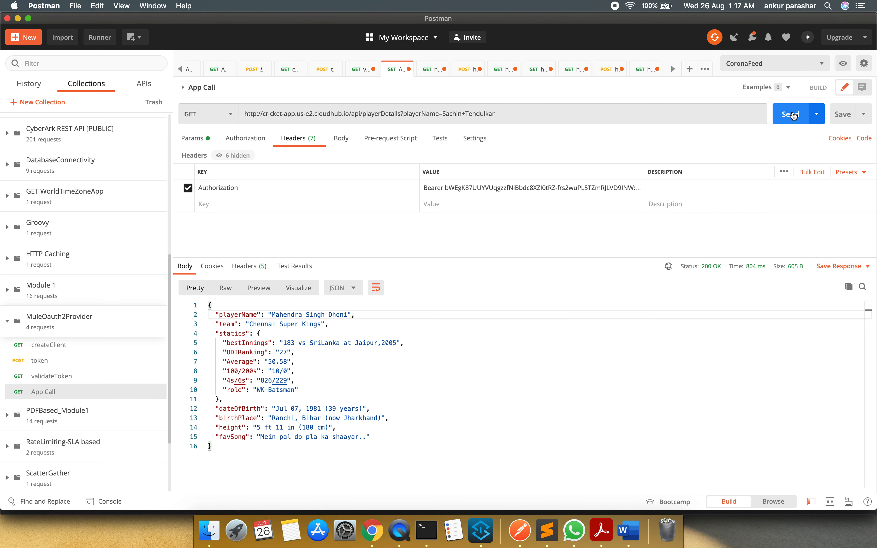
# Append an extra 1 to the bearer token in App Call's Authorization header and send the request to test an invalid token
pyautogui.click(610, 185)
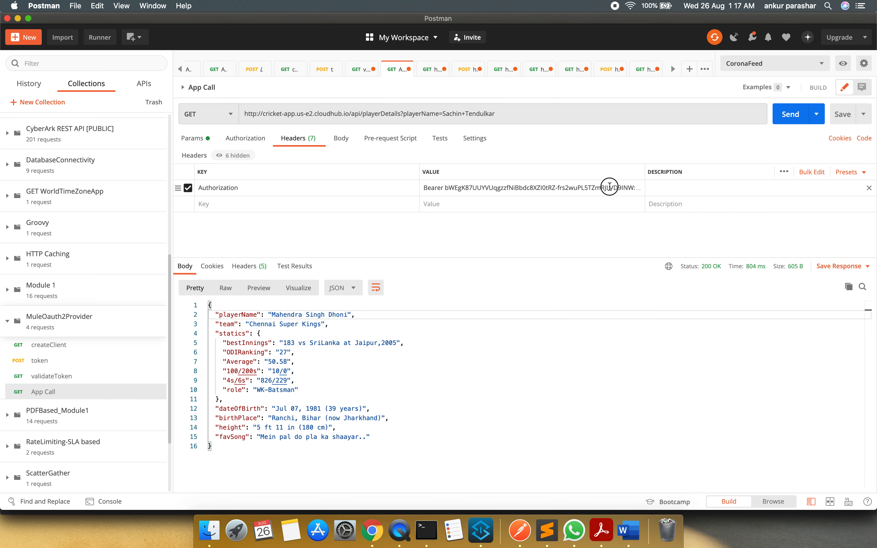
pyautogui.click(629, 197)
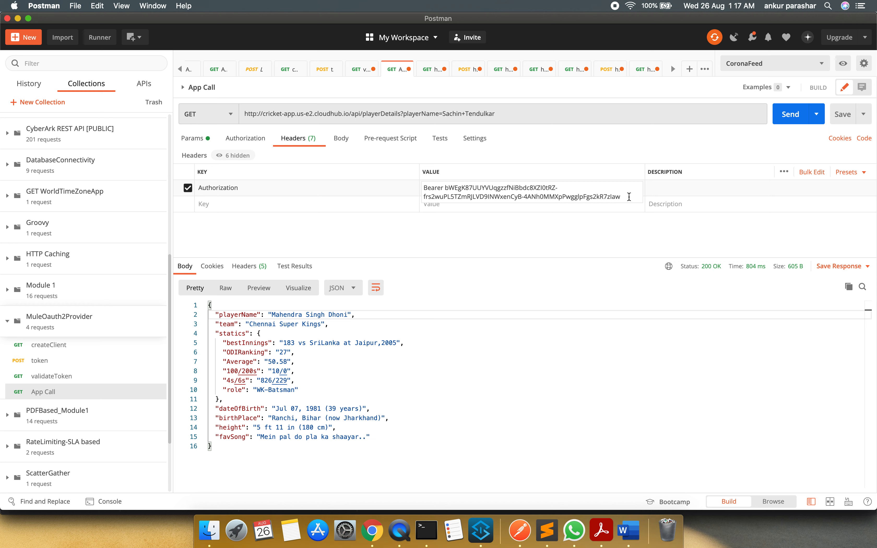
pyautogui.write('1')
pyautogui.click(783, 118)
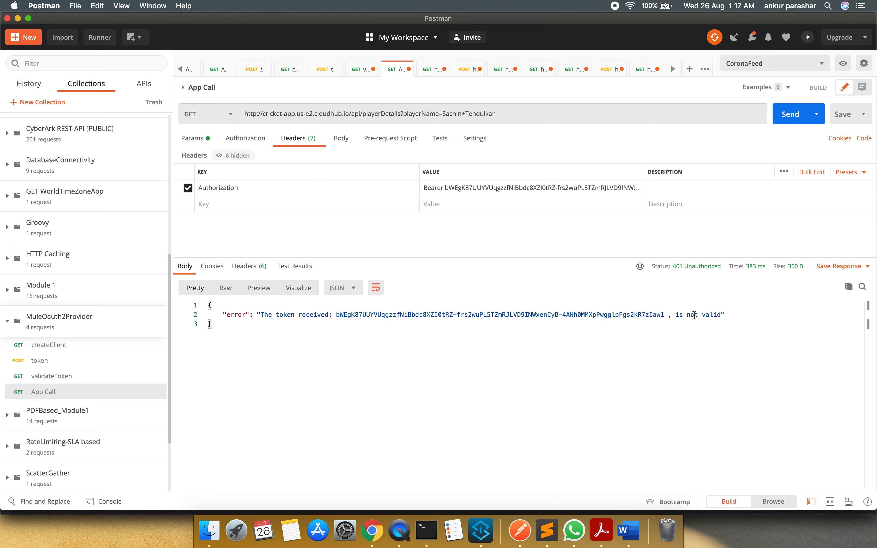
# Remove the extra trailing character from the bearer token in the Authorization header and resend App Call
pyautogui.click(628, 186)
pyautogui.click(624, 196)
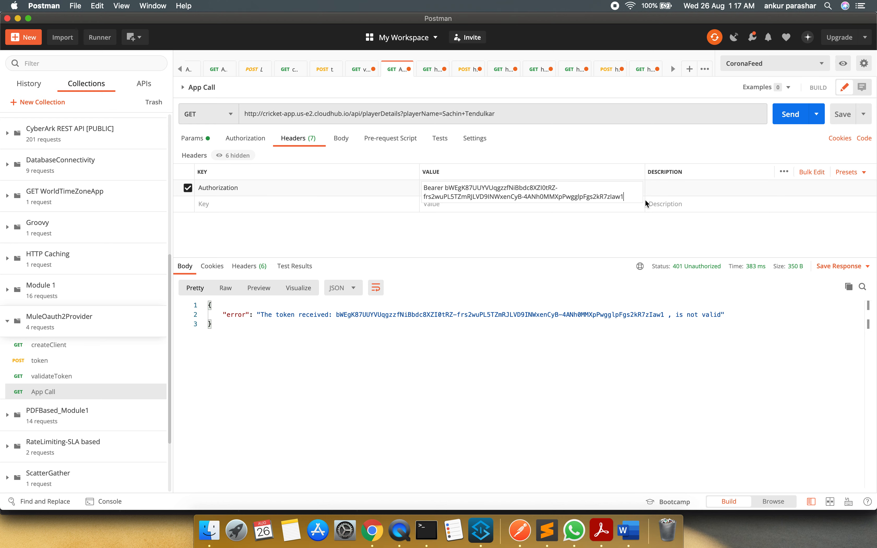
pyautogui.click(791, 114)
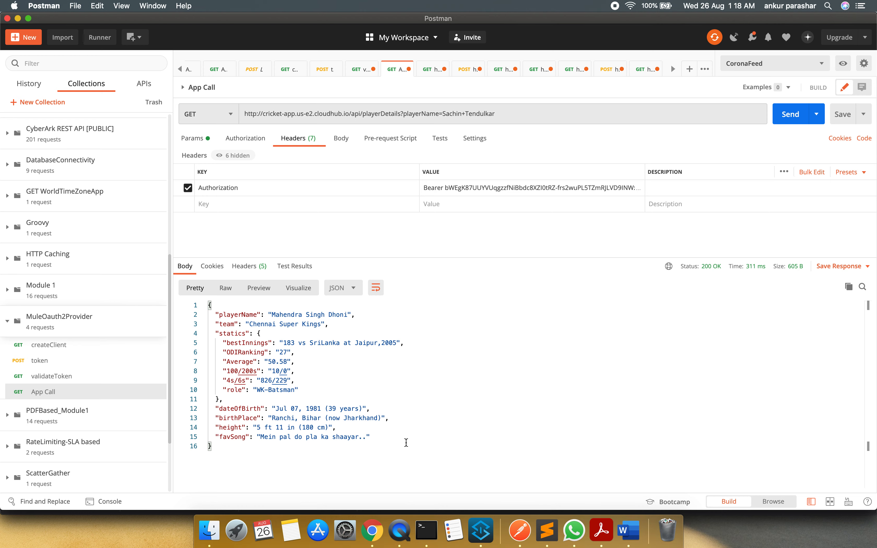
# Switch to Chrome to view the CricketTeam API's policies page in API Manager
pyautogui.press('super+Tab')
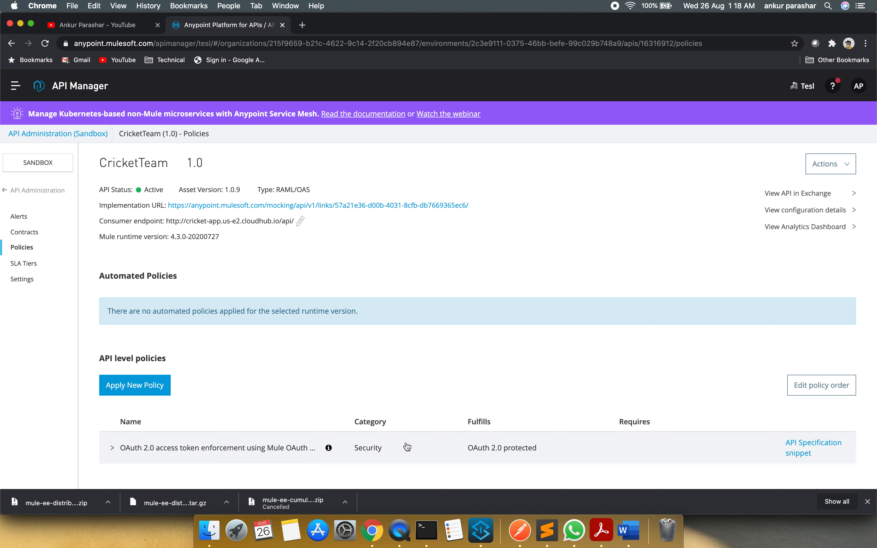